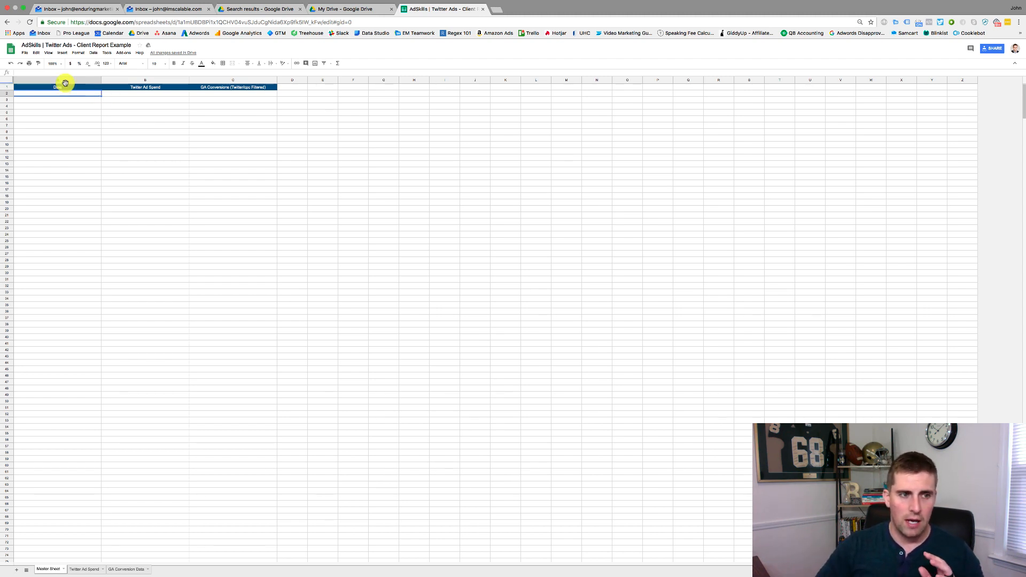
Review the column headers on the Master Sheet and the Twitter Ad Spend sheet.
{"action": "left_click", "coordinate": [68, 86]}
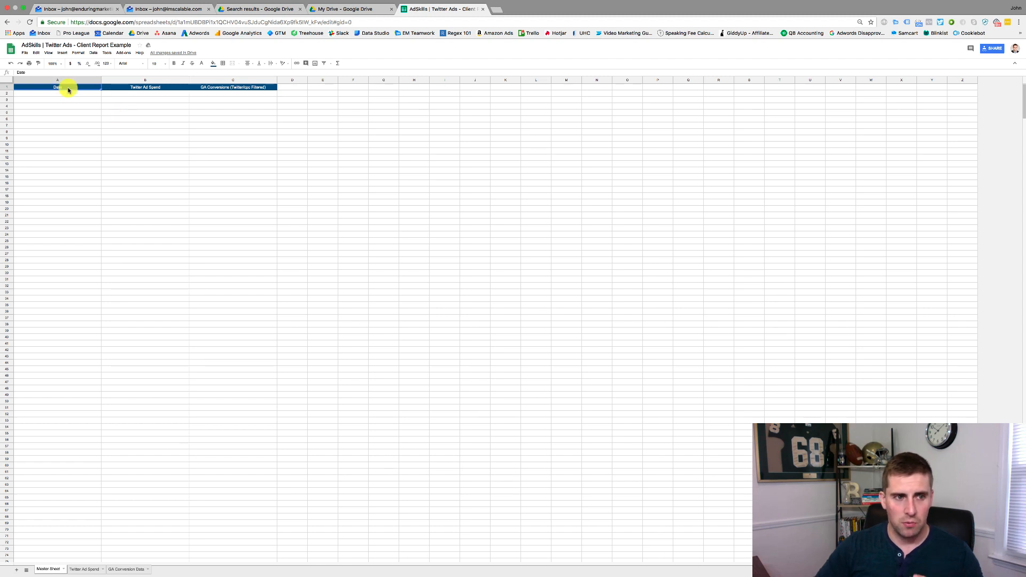
{"action": "left_click", "coordinate": [85, 569]}
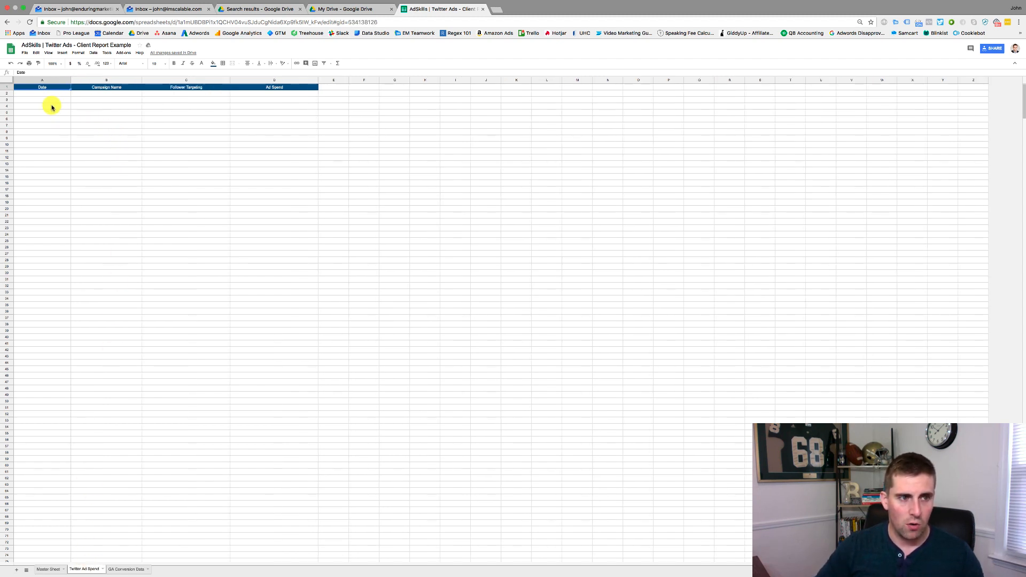
{"action": "left_click", "coordinate": [124, 89]}
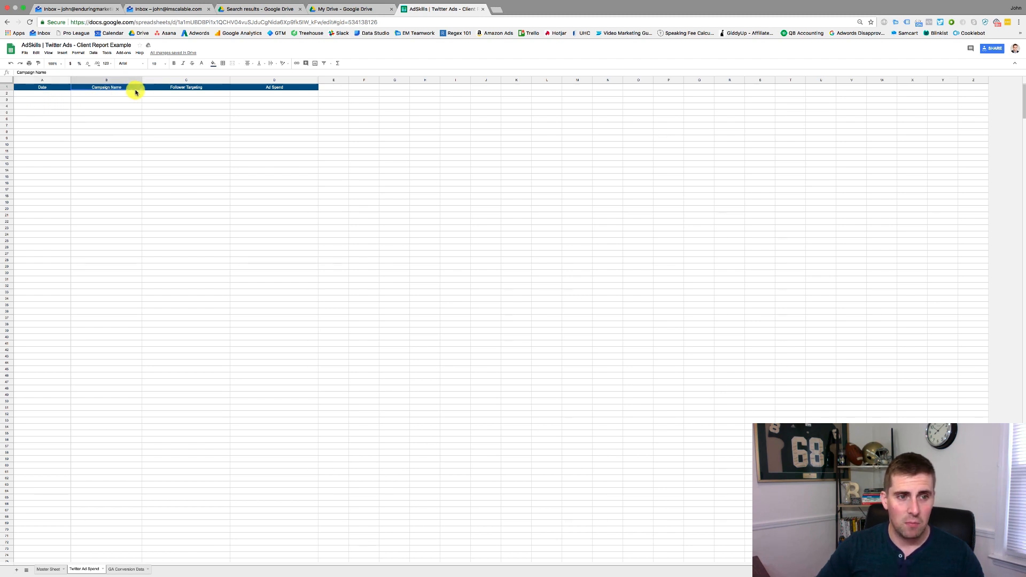
{"action": "left_click", "coordinate": [171, 91]}
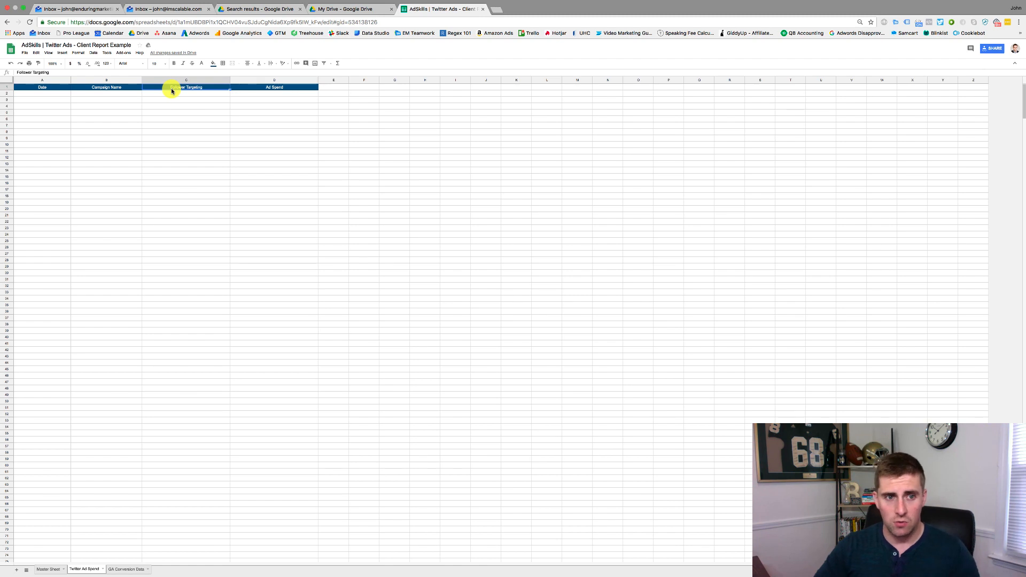
{"action": "left_click", "coordinate": [262, 90]}
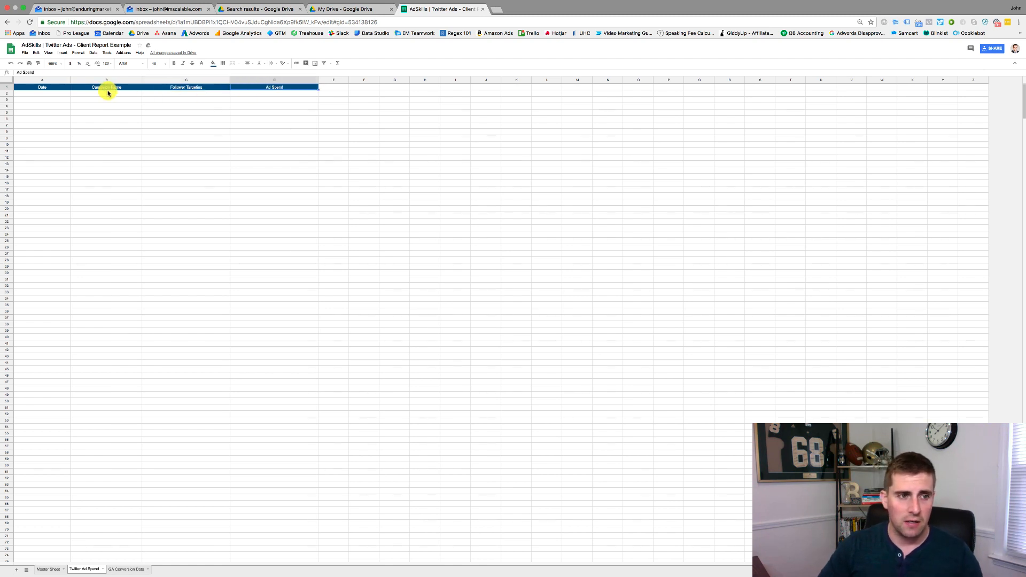
Open the Supermetrics sidebar with cell A1 of the Twitter Ad Spend sheet selected.
{"action": "left_click", "coordinate": [59, 90]}
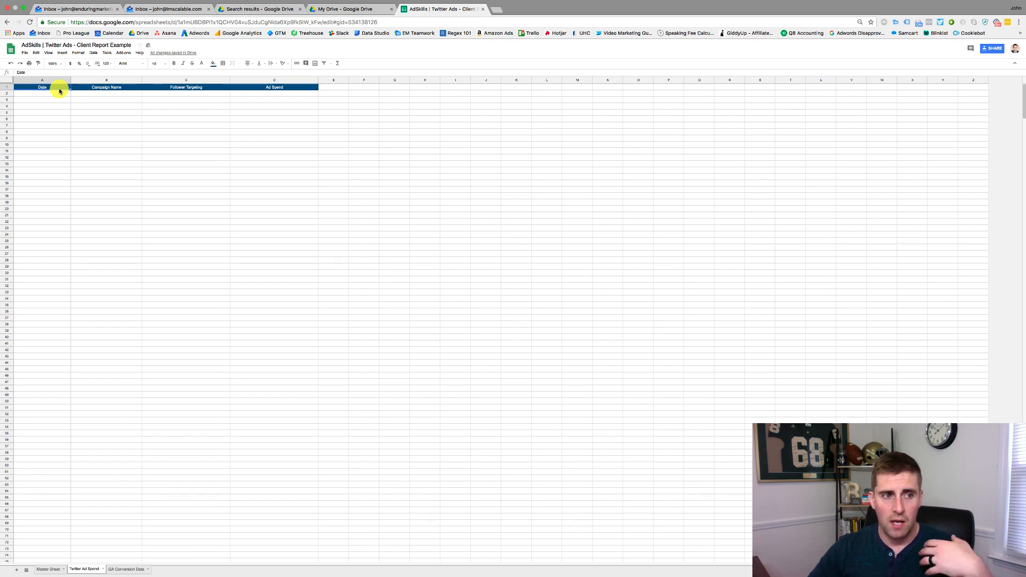
{"action": "left_click", "coordinate": [124, 52]}
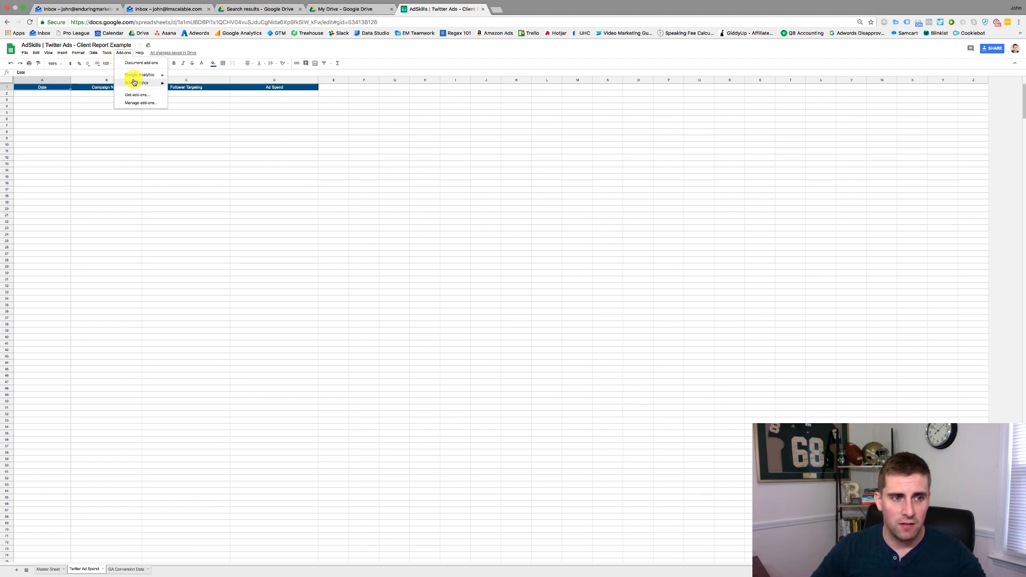
{"action": "mouse_move", "coordinate": [134, 83]}
{"action": "left_click", "coordinate": [205, 85]}
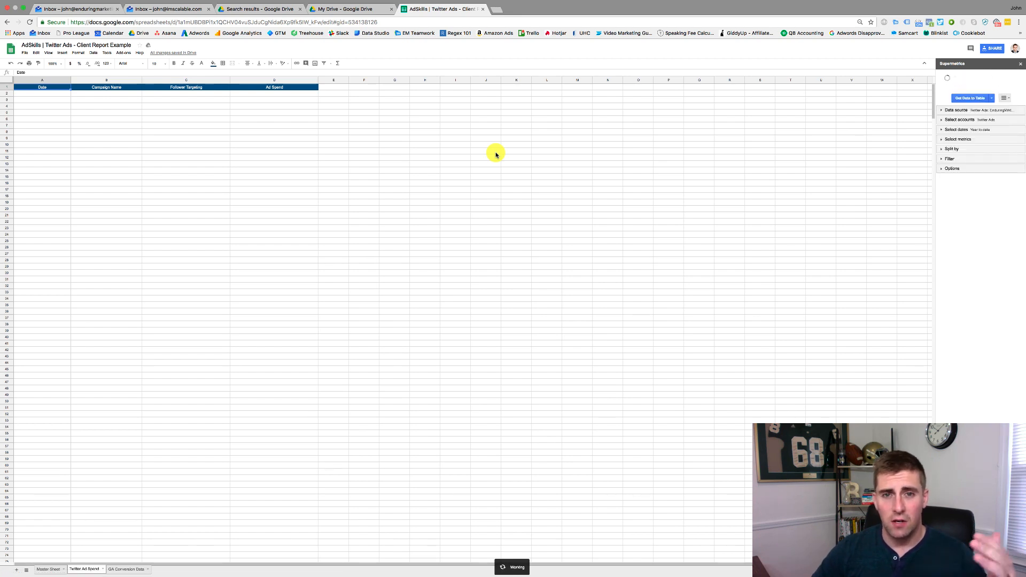
Examine the data sources available in Supermetrics and the login connected to Twitter Ads.
{"action": "left_click", "coordinate": [1005, 112]}
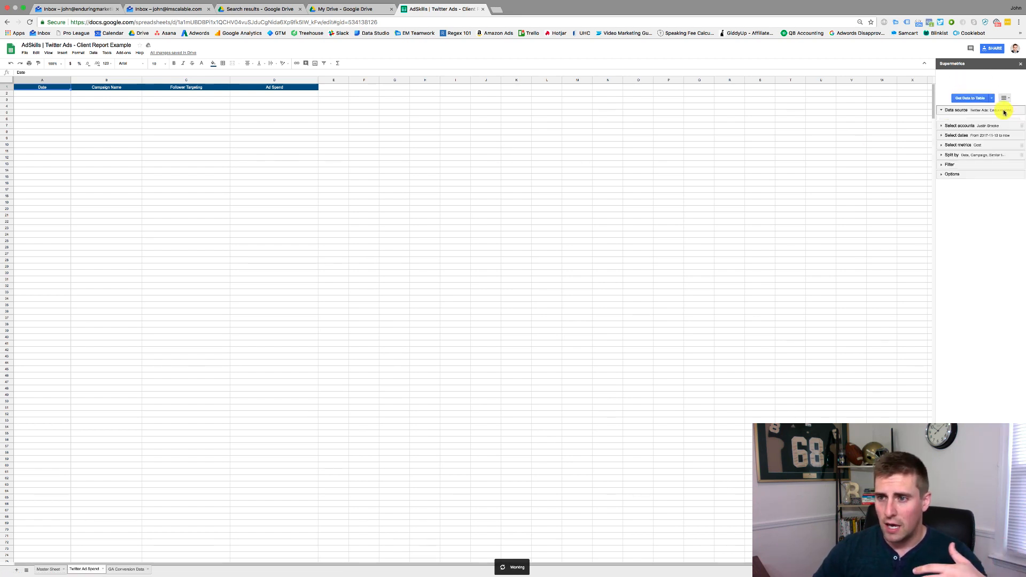
{"action": "scroll", "coordinate": [995, 138], "scroll_direction": "down", "scroll_amount": 1}
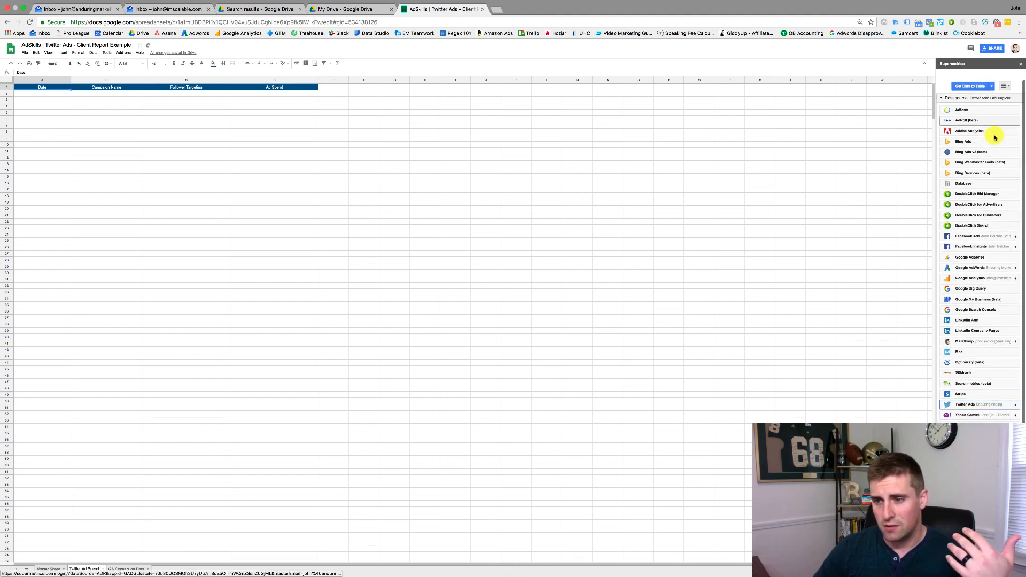
{"action": "scroll", "coordinate": [995, 138], "scroll_direction": "down", "scroll_amount": 1}
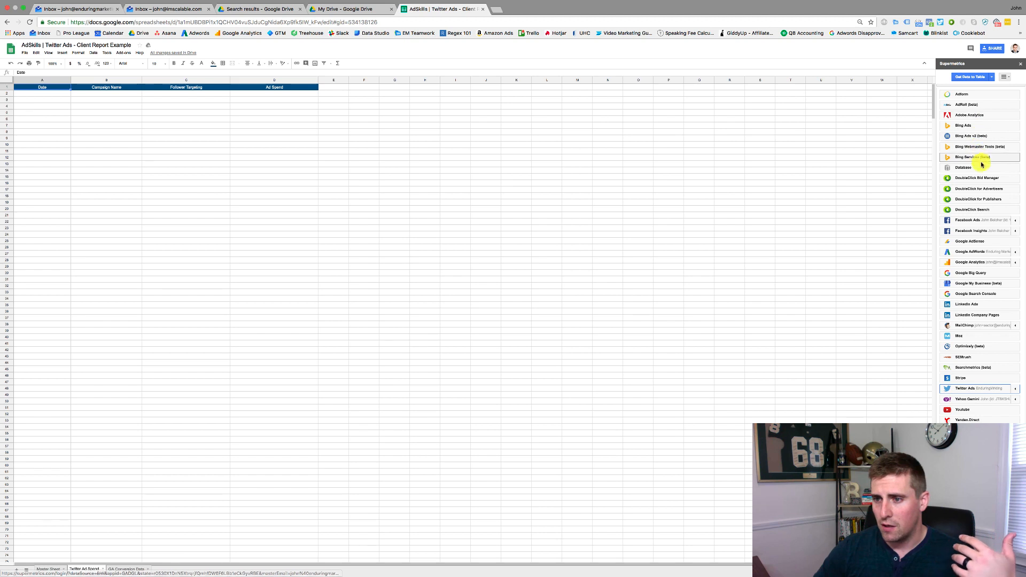
{"action": "scroll", "coordinate": [979, 193], "scroll_direction": "down", "scroll_amount": 2}
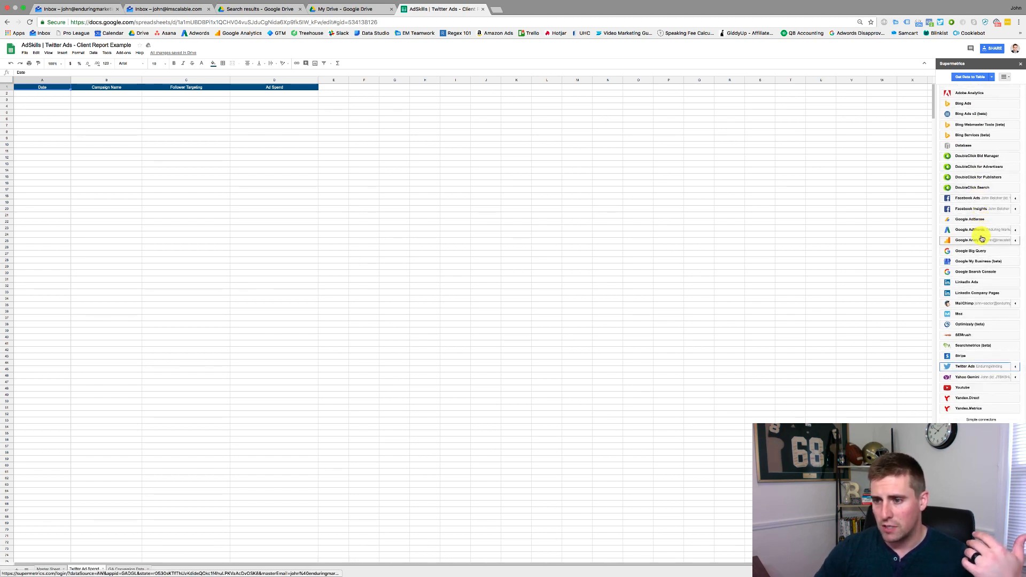
{"action": "scroll", "coordinate": [981, 238], "scroll_direction": "down", "scroll_amount": 1}
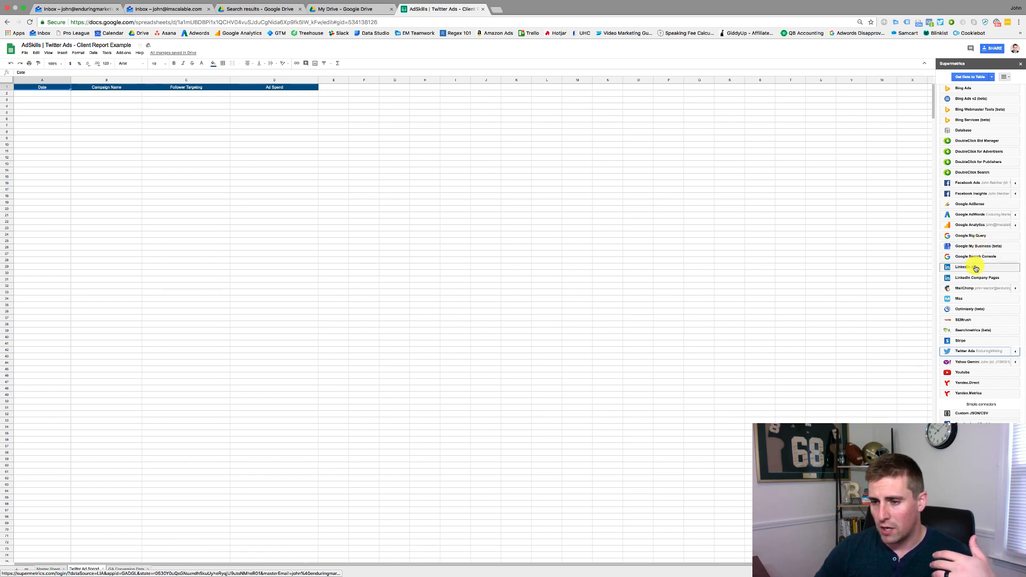
{"action": "scroll", "coordinate": [975, 268], "scroll_direction": "down", "scroll_amount": 1}
{"action": "scroll", "coordinate": [976, 270], "scroll_direction": "down", "scroll_amount": 1}
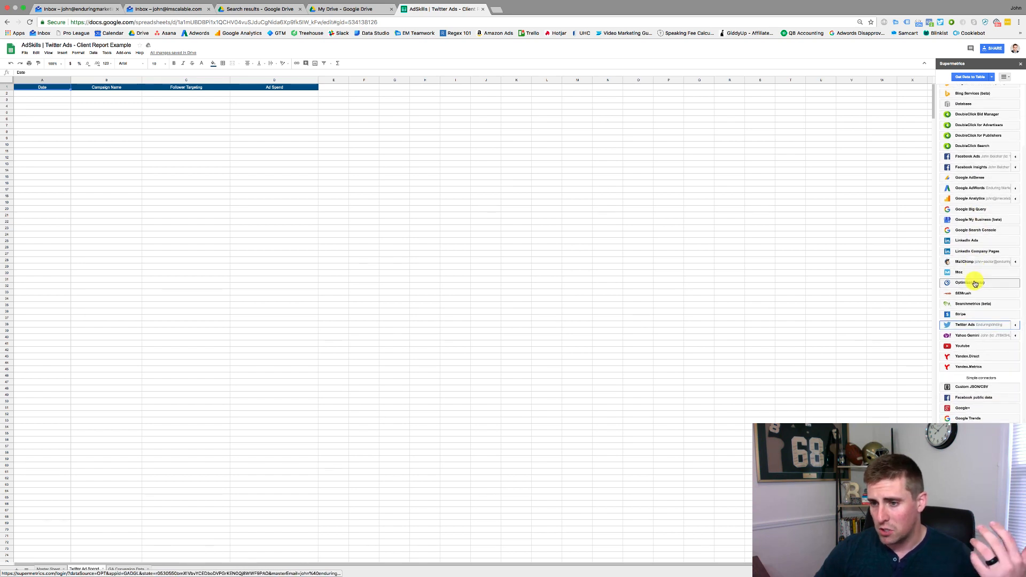
{"action": "scroll", "coordinate": [975, 292], "scroll_direction": "down", "scroll_amount": 1}
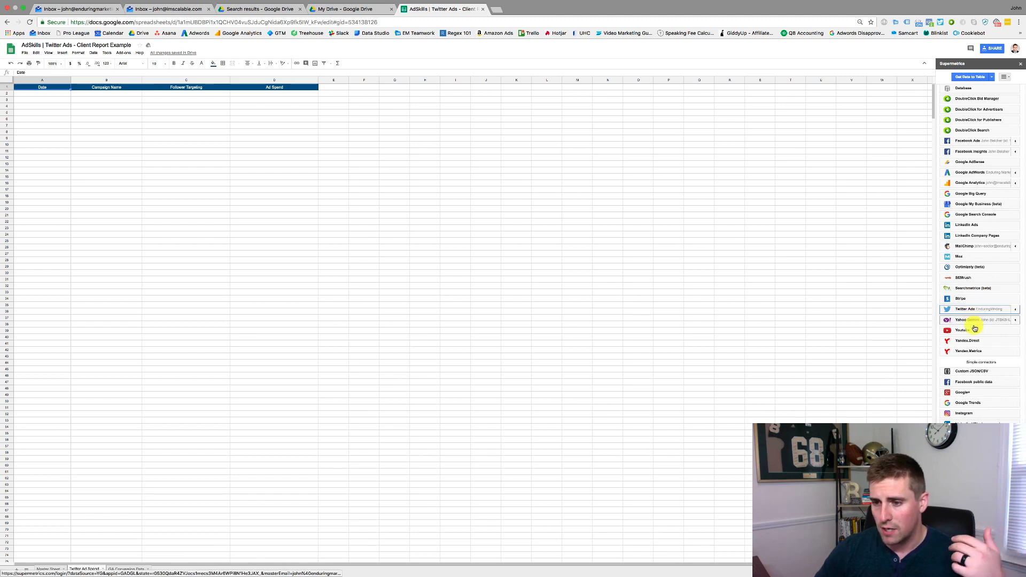
{"action": "scroll", "coordinate": [978, 342], "scroll_direction": "down", "scroll_amount": 1}
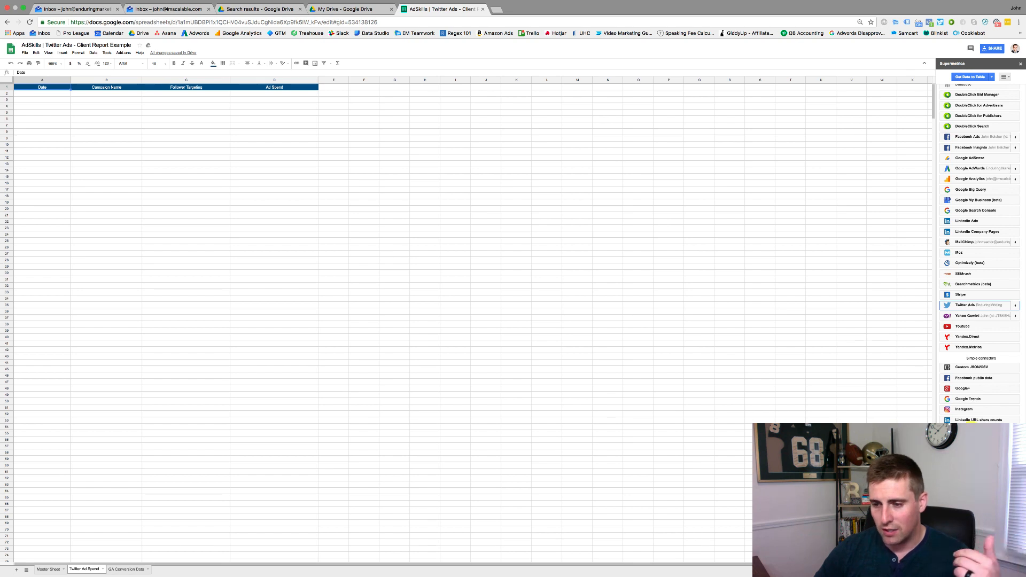
{"action": "scroll", "coordinate": [980, 369], "scroll_direction": "up", "scroll_amount": 1}
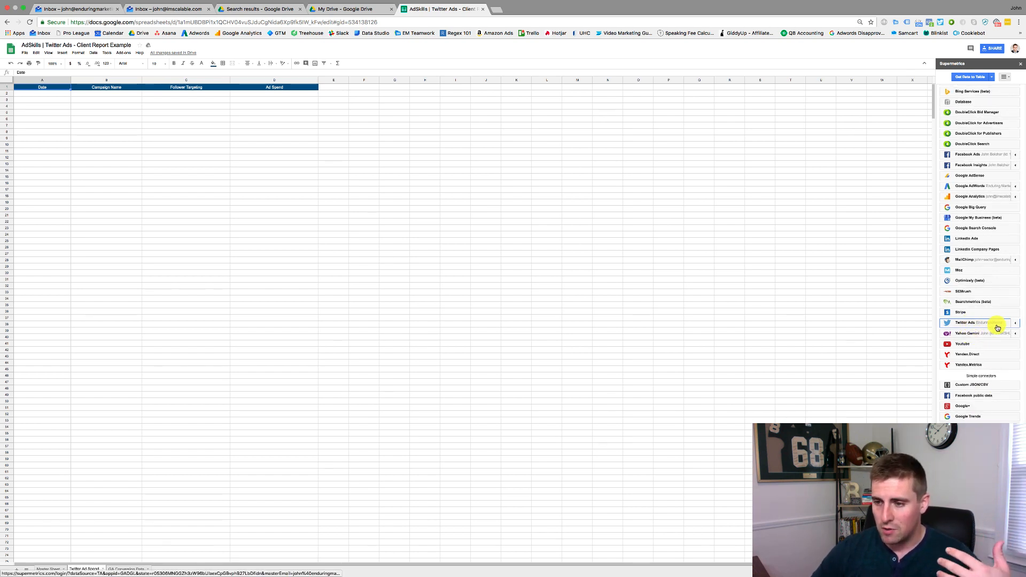
{"action": "left_click", "coordinate": [1015, 324]}
{"action": "left_click", "coordinate": [987, 332]}
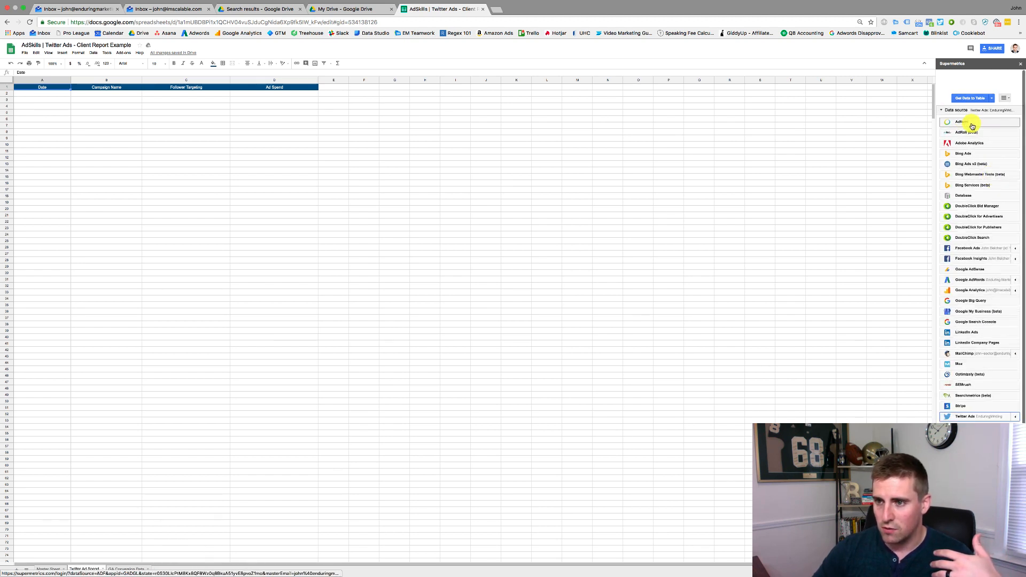
{"action": "left_click", "coordinate": [955, 111]}
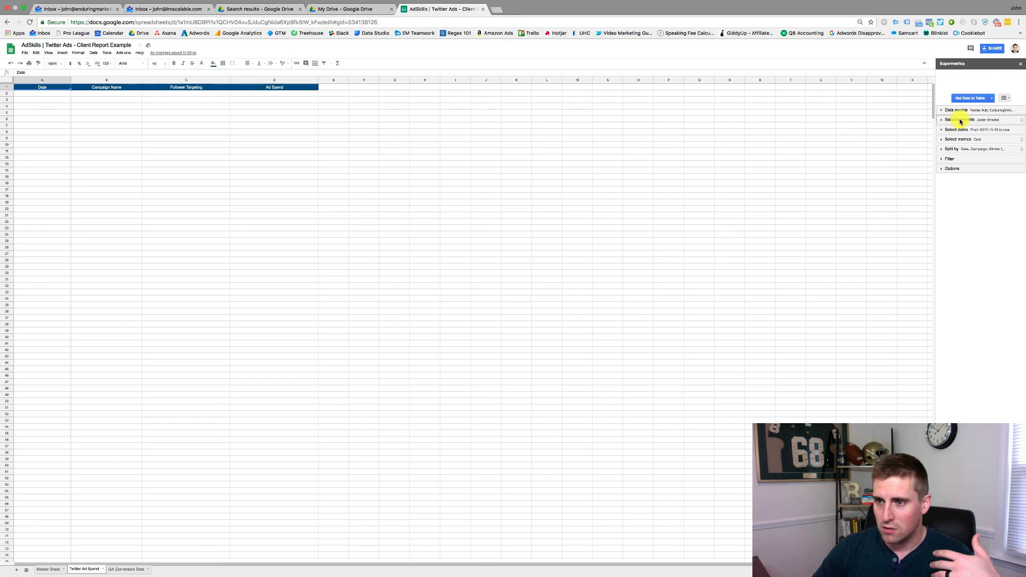
Review the account, date range and metric settings of the Twitter Ads query.
{"action": "left_click", "coordinate": [965, 121]}
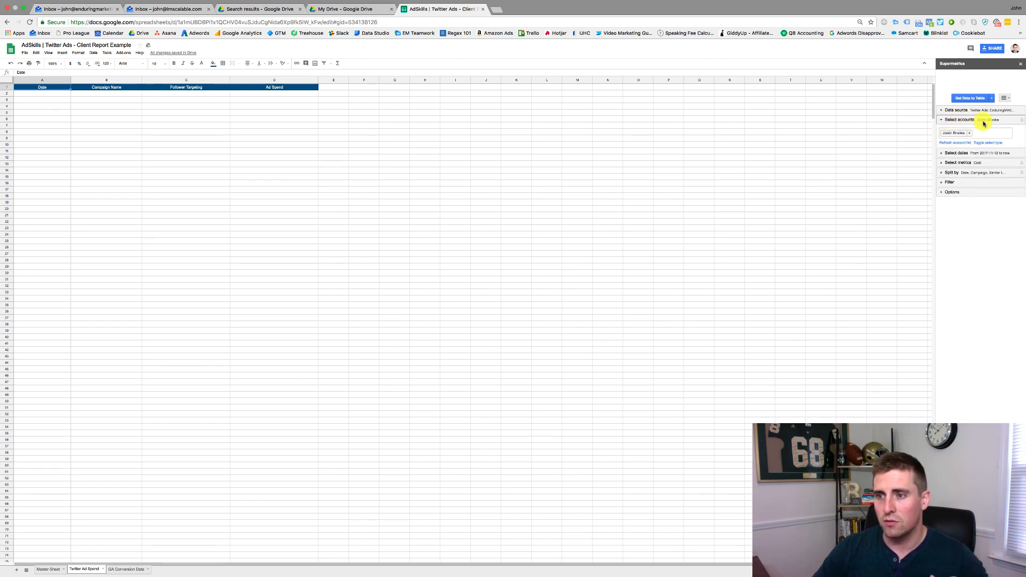
{"action": "left_click", "coordinate": [949, 121]}
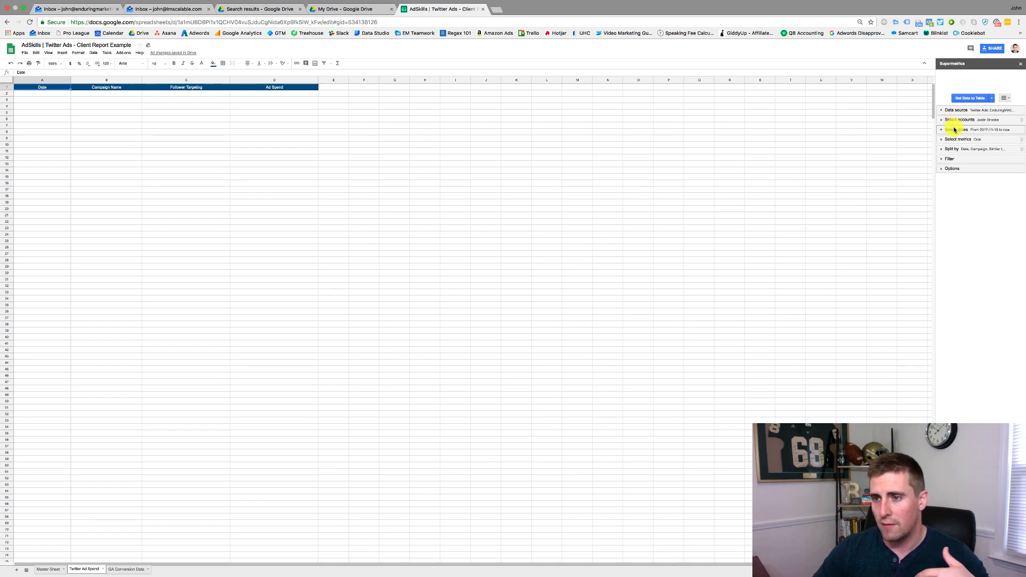
{"action": "left_click", "coordinate": [944, 131]}
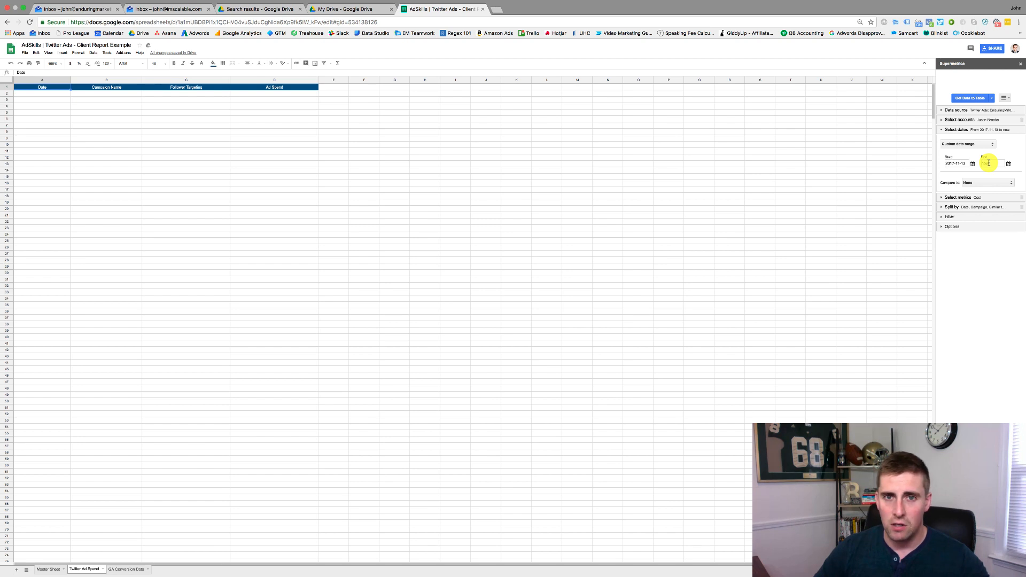
{"action": "left_click", "coordinate": [942, 131]}
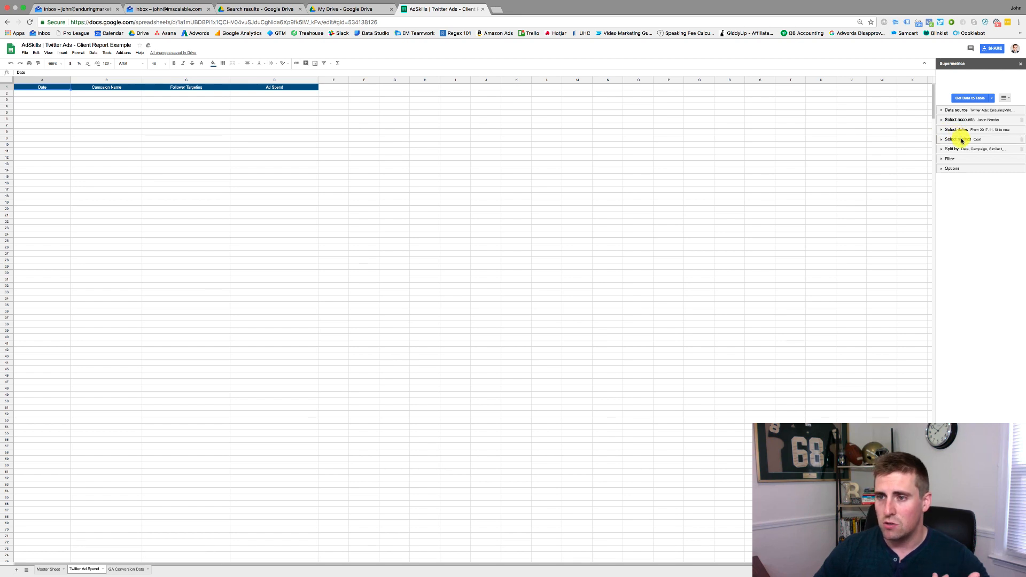
{"action": "left_click", "coordinate": [962, 140]}
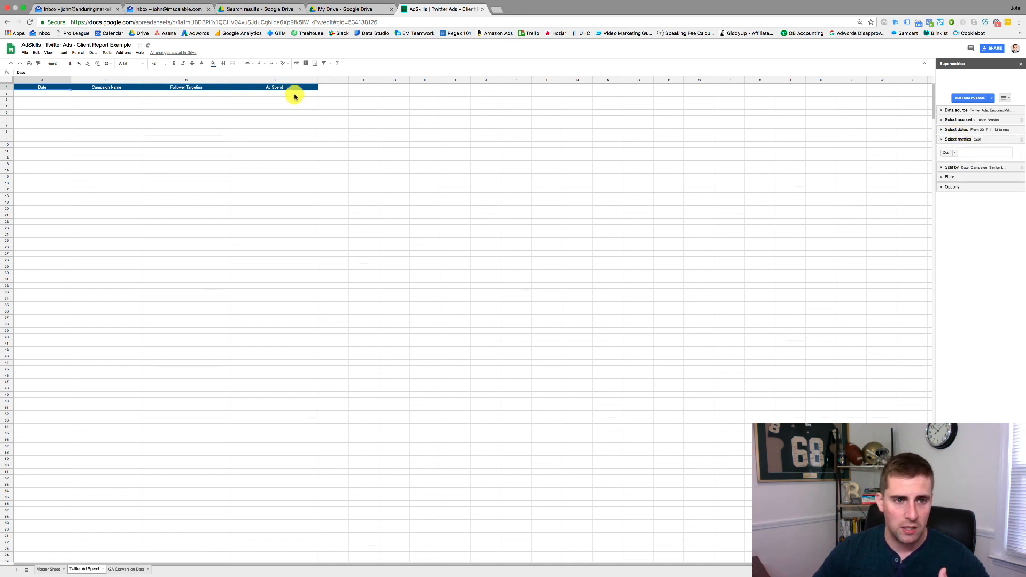
{"action": "left_click", "coordinate": [976, 139]}
Review the query's split-to-rows dimensions and look through the other dimensions on offer.
{"action": "left_click", "coordinate": [978, 149]}
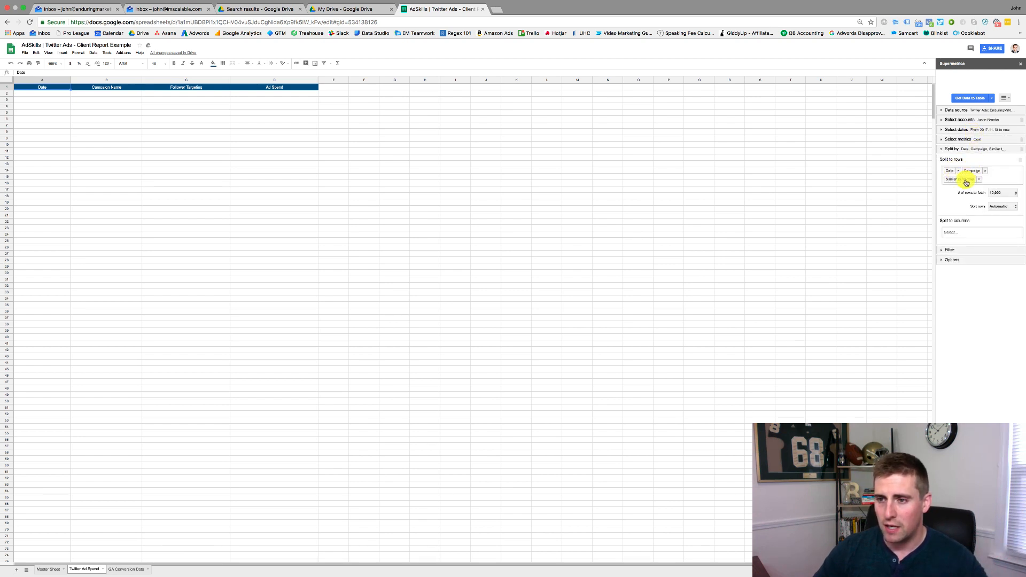
{"action": "left_click", "coordinate": [997, 179]}
{"action": "scroll", "coordinate": [999, 211], "scroll_direction": "up", "scroll_amount": 10}
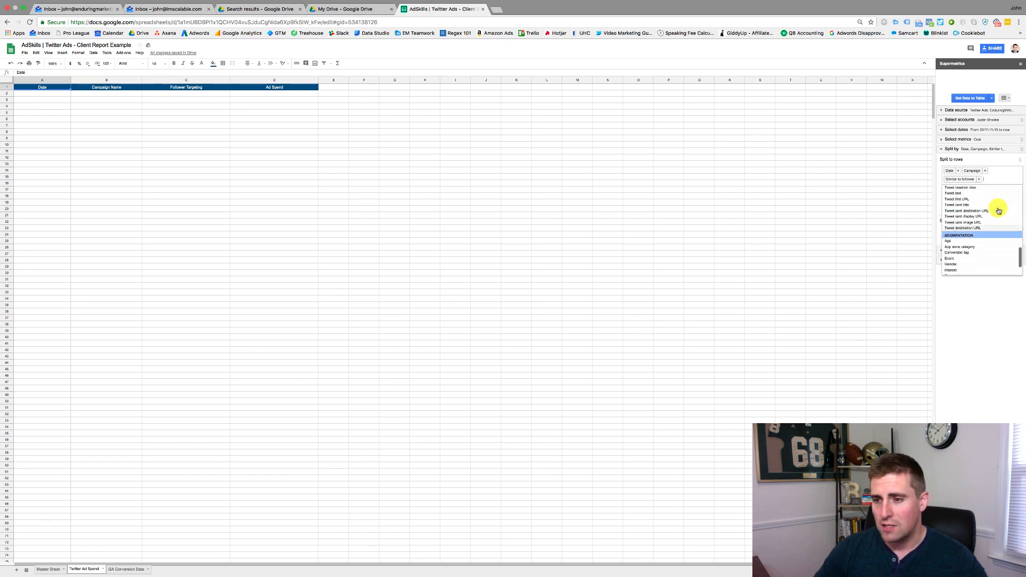
{"action": "scroll", "coordinate": [998, 210], "scroll_direction": "down", "scroll_amount": 10}
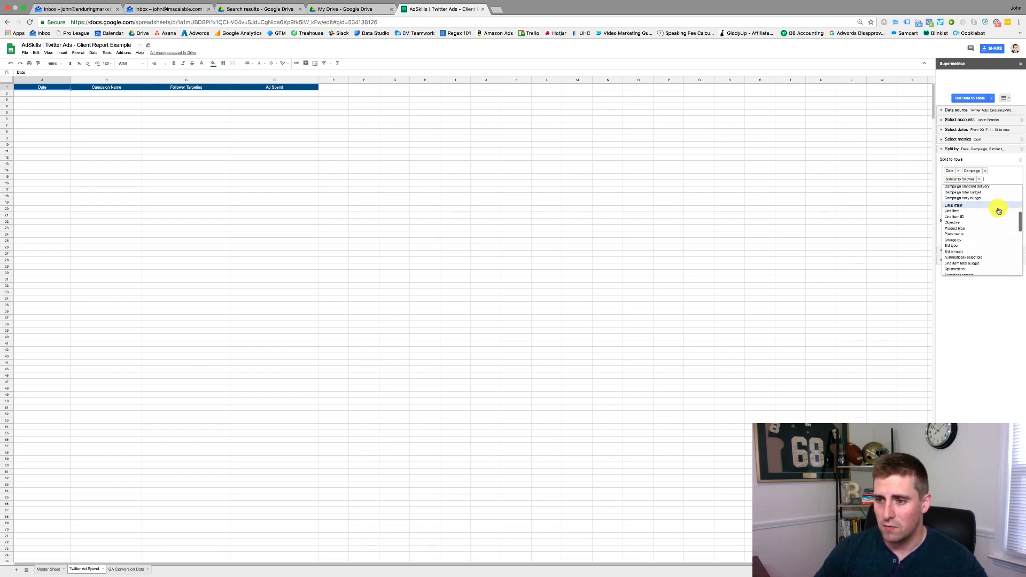
{"action": "left_click", "coordinate": [983, 315]}
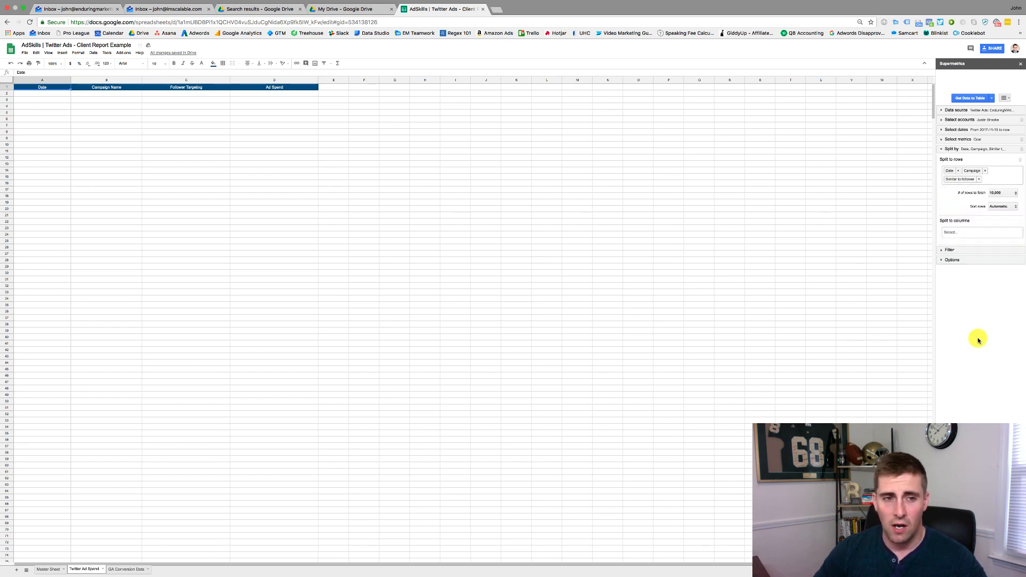
{"action": "left_click", "coordinate": [978, 152]}
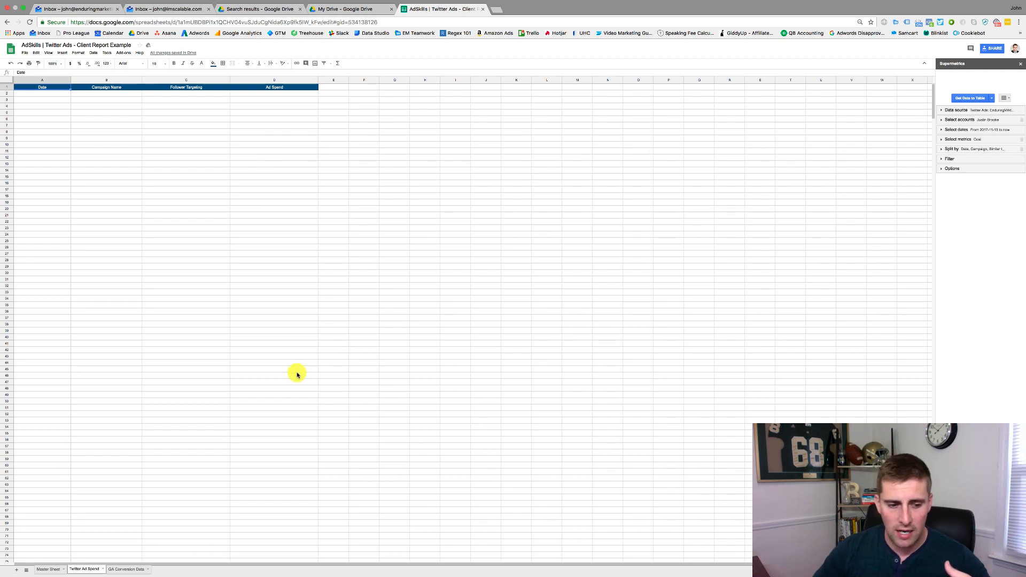
View the column headers on the GA Conversion Data sheet.
{"action": "left_click", "coordinate": [124, 570]}
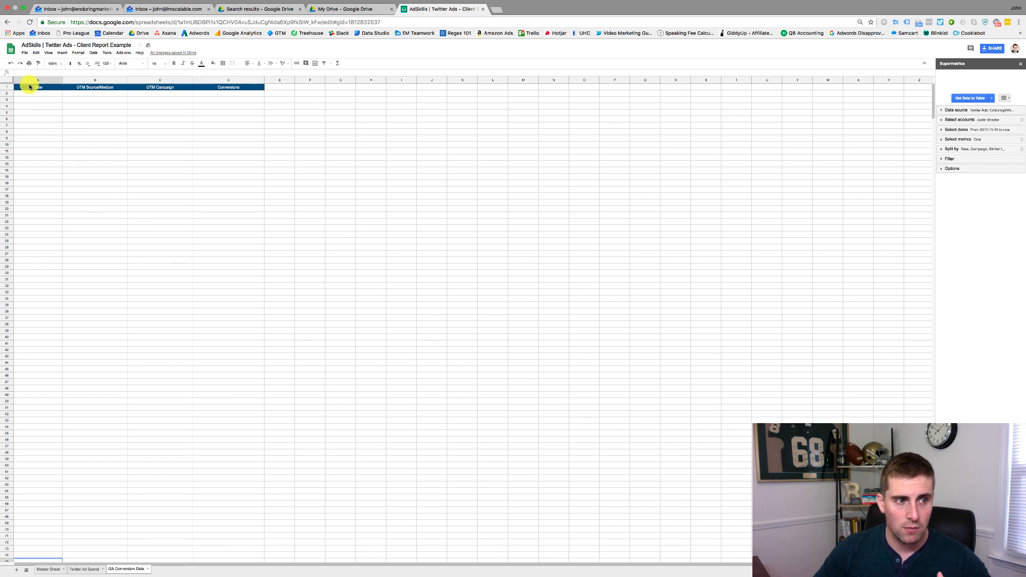
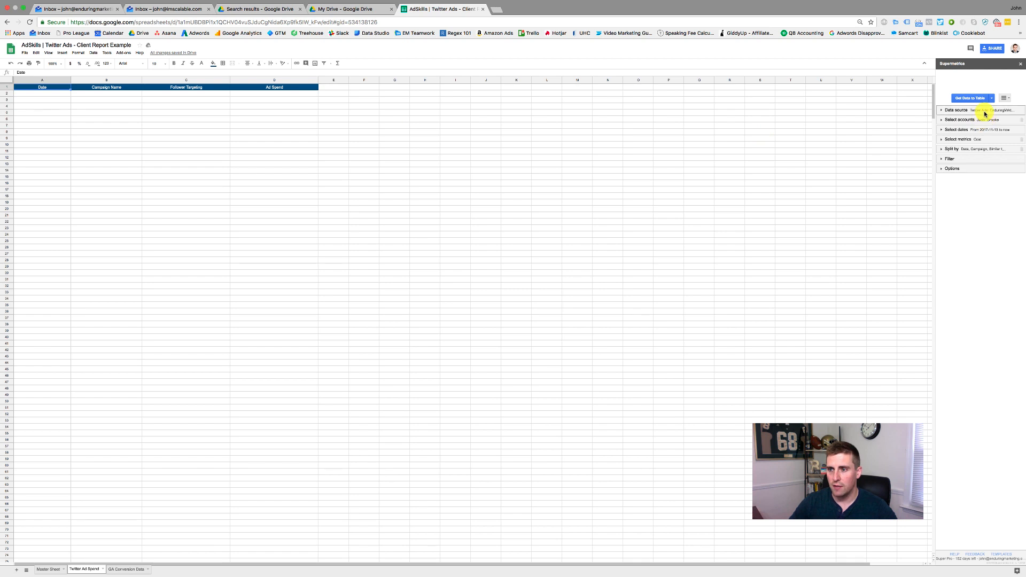
Set the start of the Twitter Ads query's custom date range to 2017-12-01.
{"action": "left_click", "coordinate": [988, 129]}
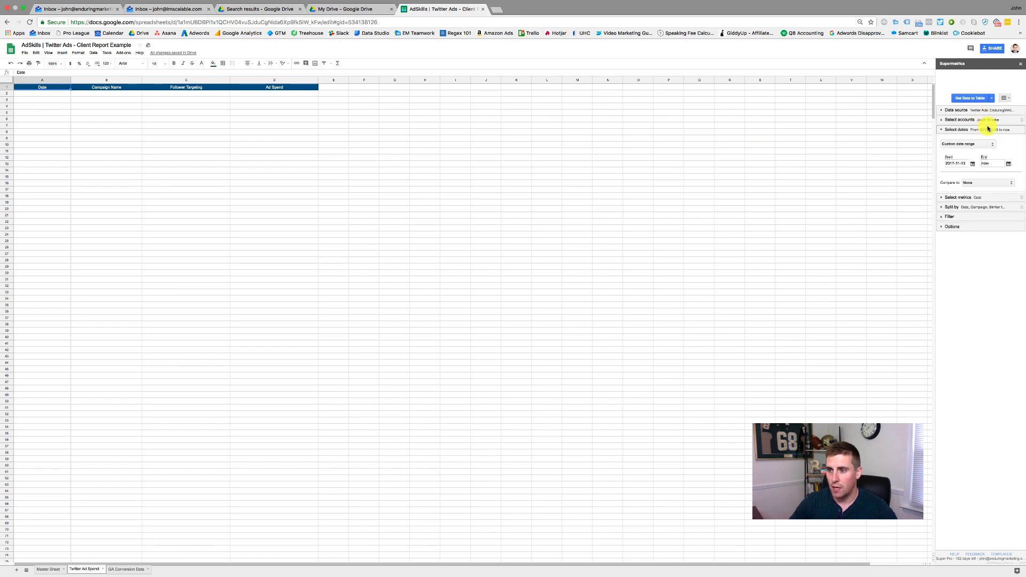
{"action": "left_click", "coordinate": [972, 164]}
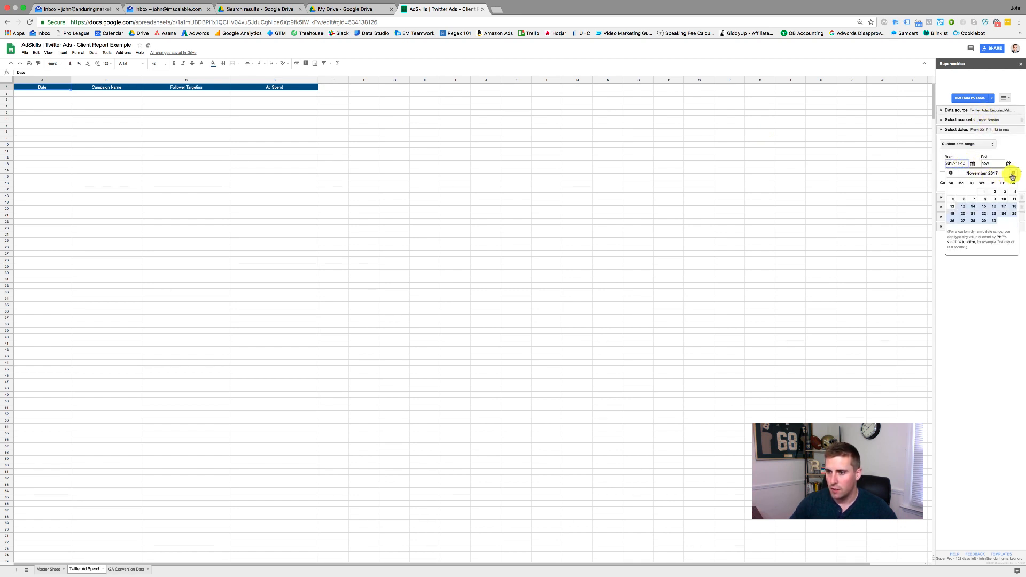
{"action": "left_click", "coordinate": [1013, 173]}
{"action": "left_click", "coordinate": [1003, 191]}
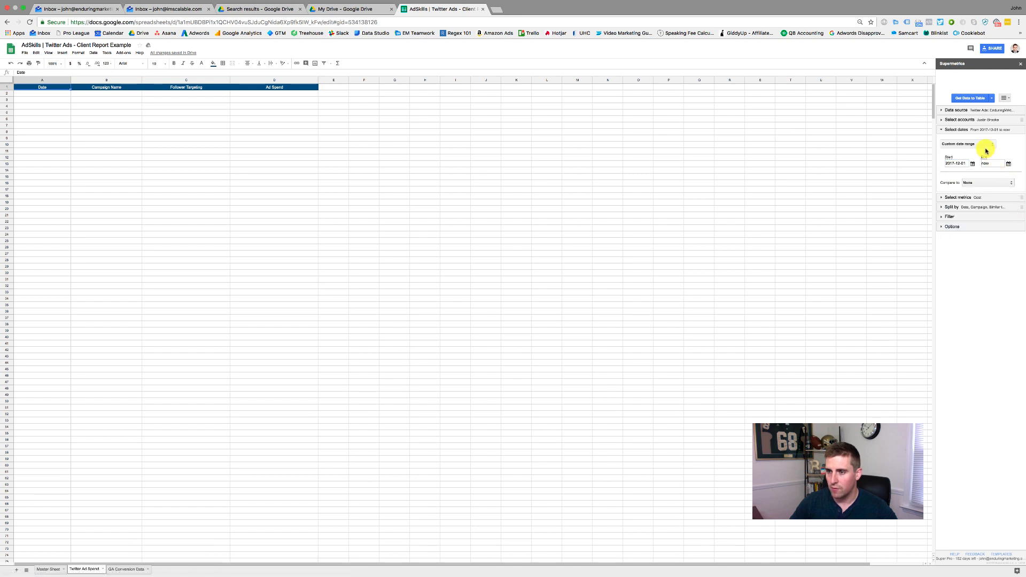
{"action": "left_click", "coordinate": [976, 130]}
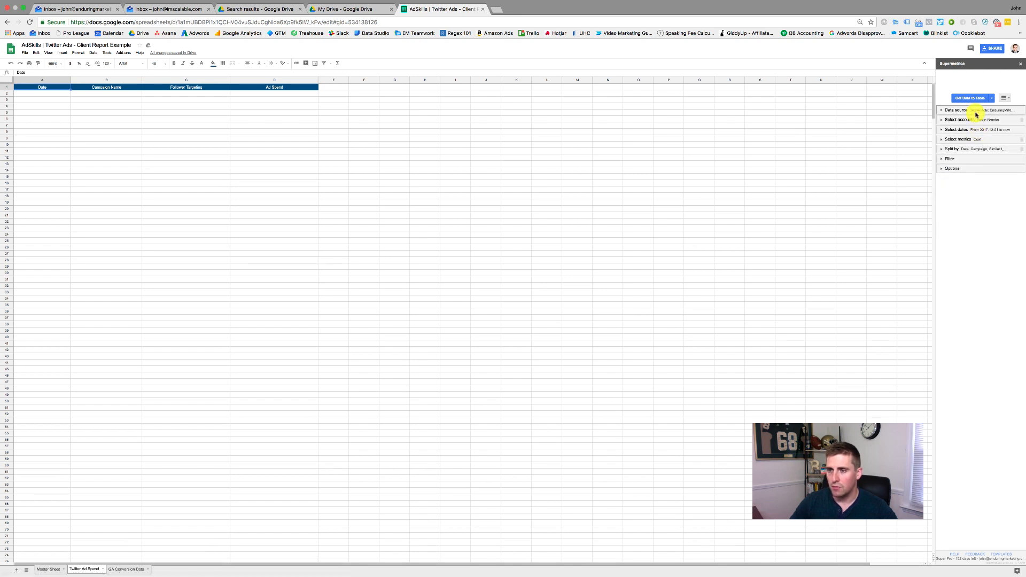
Review the Twitter Ads query's data source, account, date range, metric and split-by settings.
{"action": "left_click", "coordinate": [976, 111]}
{"action": "left_click", "coordinate": [975, 111]}
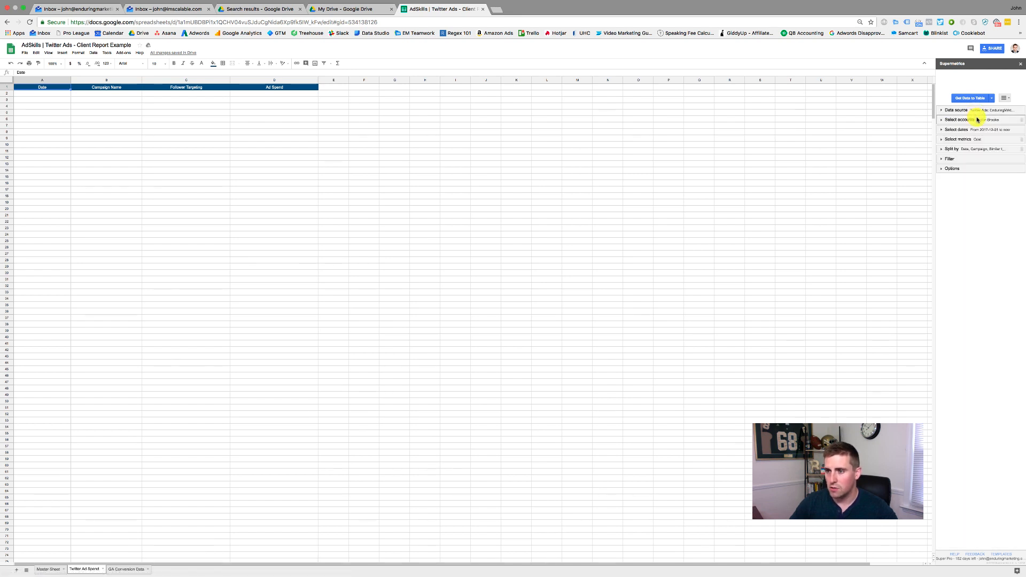
{"action": "left_click", "coordinate": [977, 120]}
{"action": "left_click", "coordinate": [978, 119]}
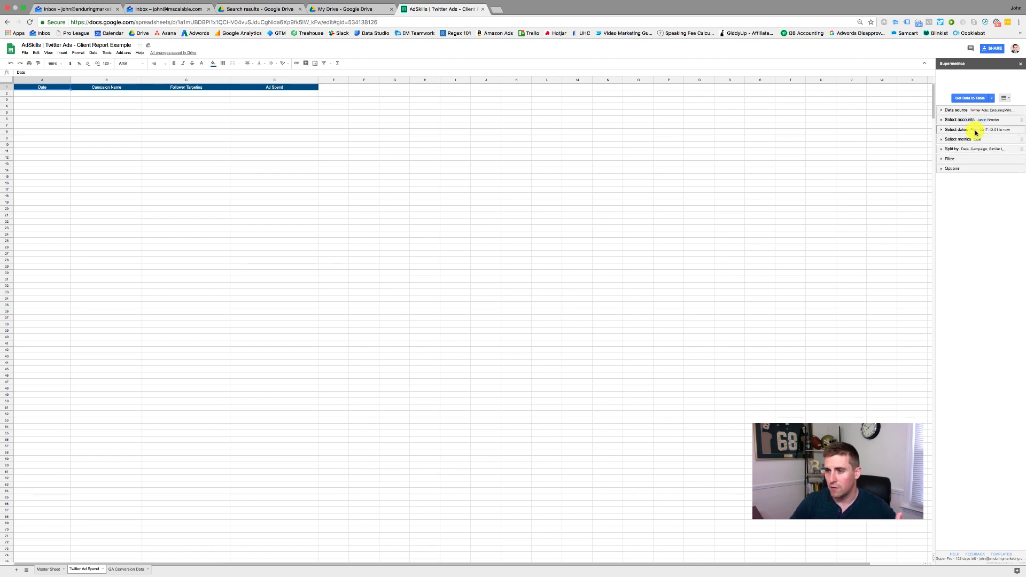
{"action": "left_click", "coordinate": [976, 131]}
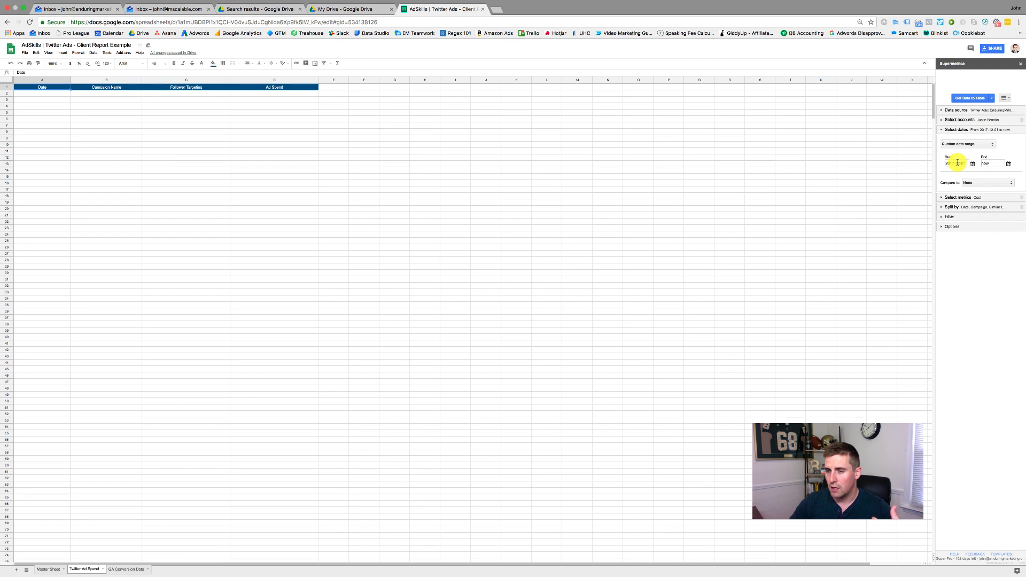
{"action": "left_click", "coordinate": [986, 130]}
{"action": "left_click", "coordinate": [987, 142]}
{"action": "left_click", "coordinate": [987, 143]}
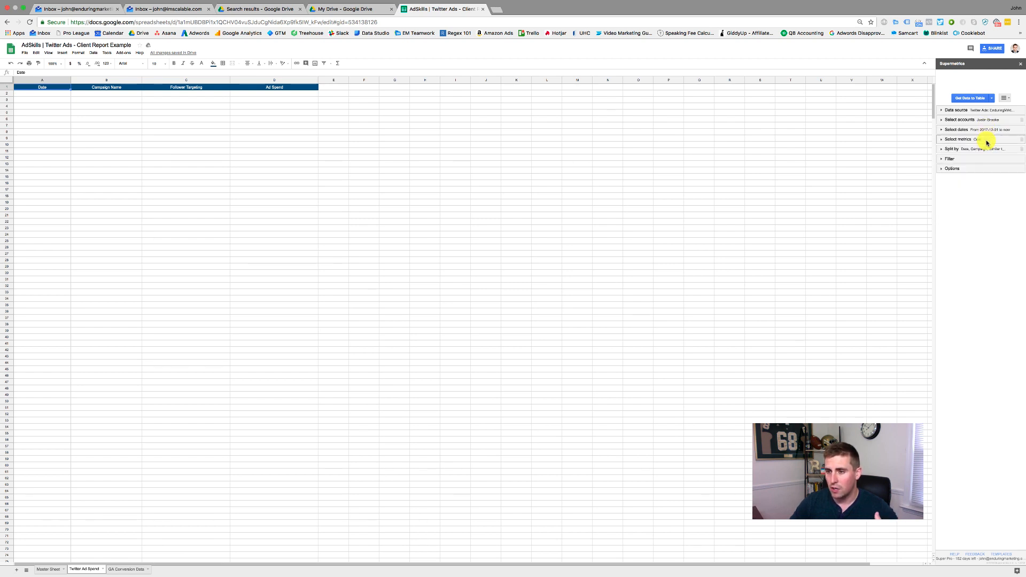
{"action": "left_click", "coordinate": [987, 149]}
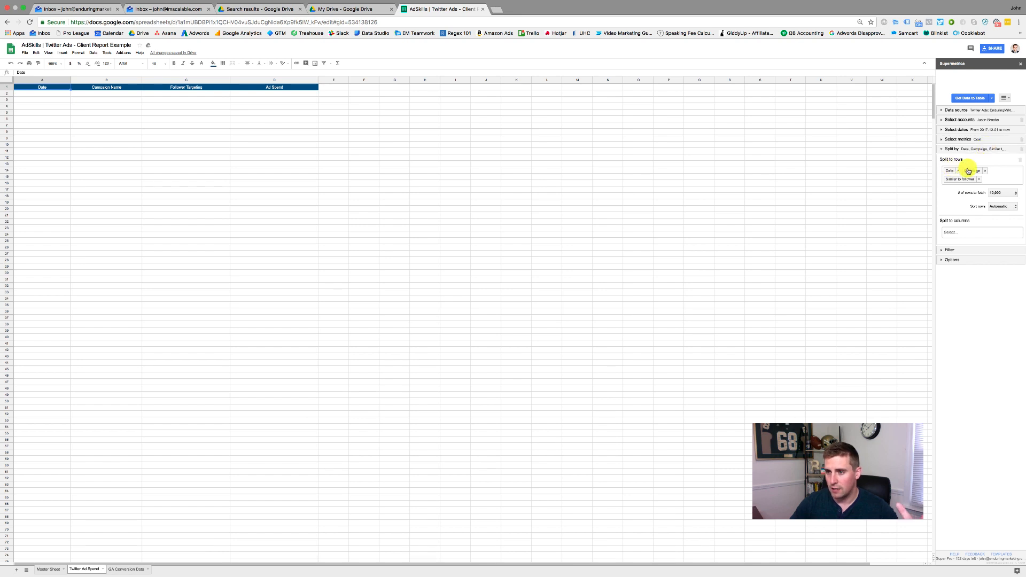
{"action": "left_click", "coordinate": [969, 149]}
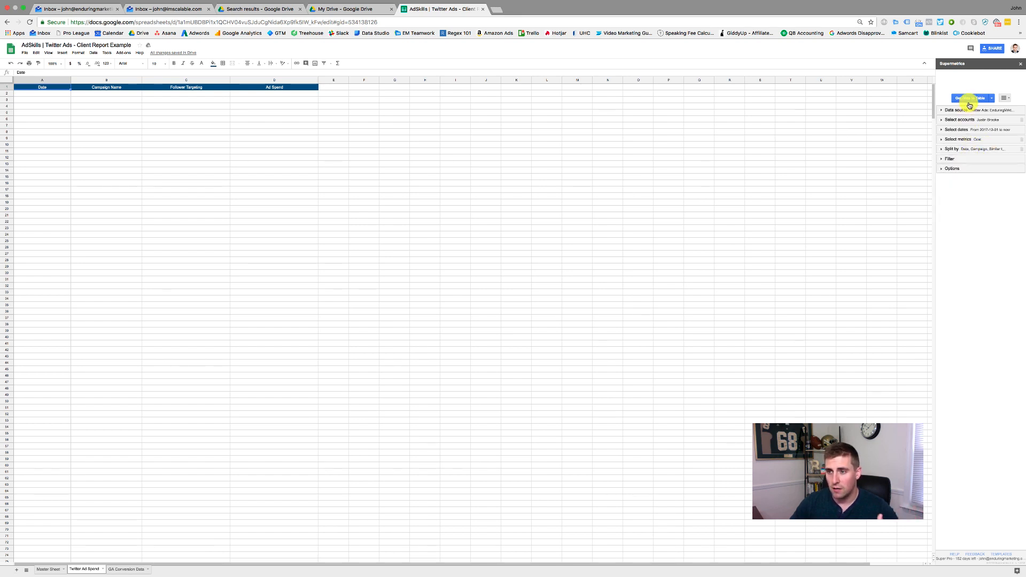
Run the Twitter Ads query into the Twitter Ad Spend sheet and look through the returned daily cost rows.
{"action": "left_click", "coordinate": [970, 100]}
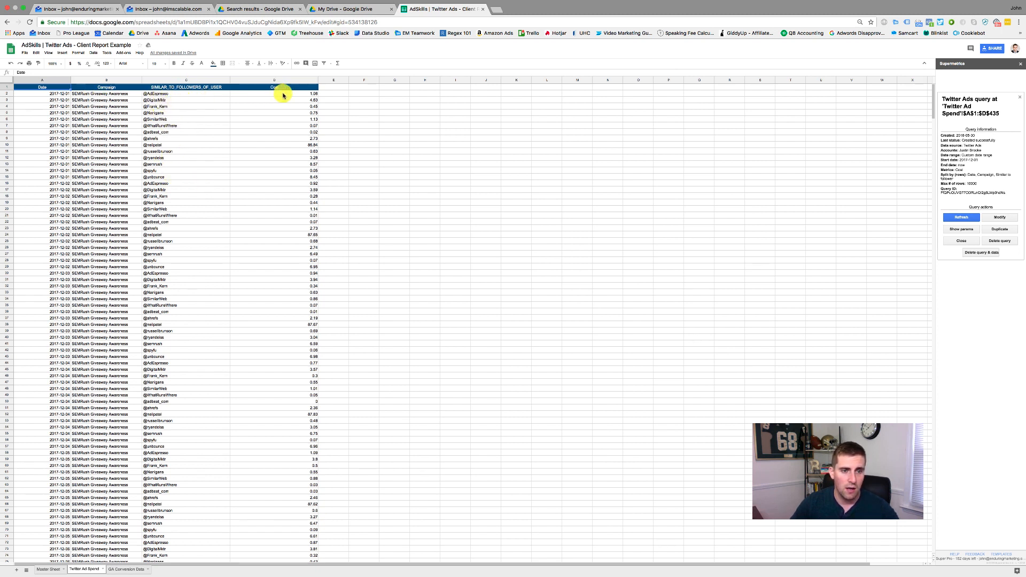
{"action": "scroll", "coordinate": [269, 235], "scroll_direction": "down", "scroll_amount": 6}
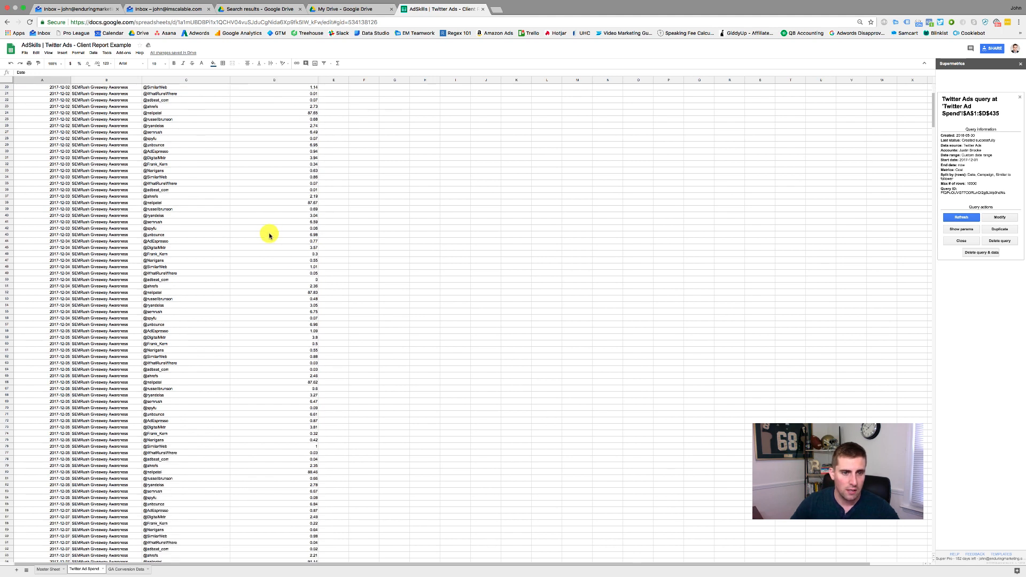
{"action": "scroll", "coordinate": [269, 235], "scroll_direction": "down", "scroll_amount": 9}
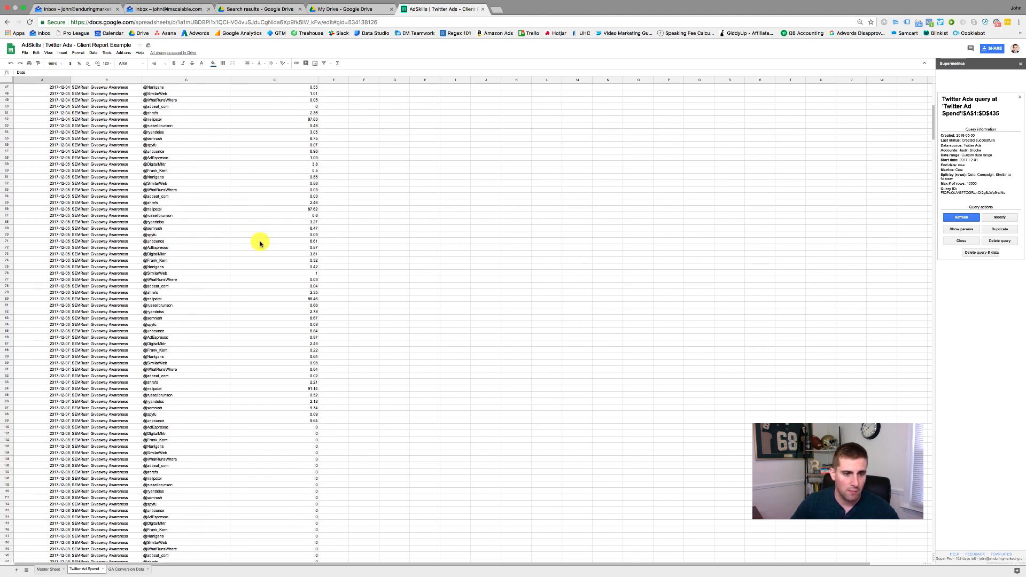
{"action": "scroll", "coordinate": [260, 243], "scroll_direction": "down", "scroll_amount": 20}
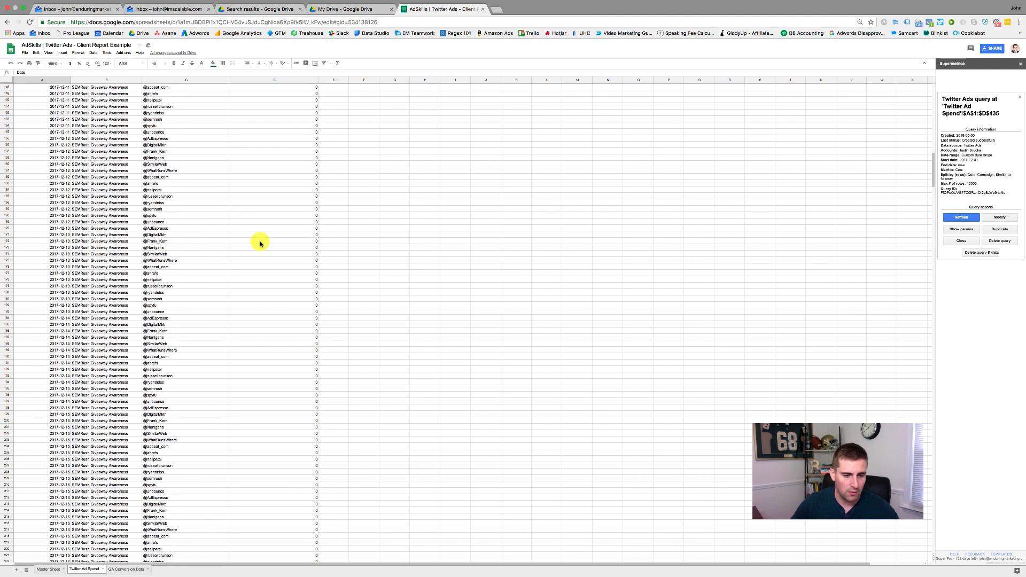
{"action": "scroll", "coordinate": [260, 244], "scroll_direction": "up", "scroll_amount": 20}
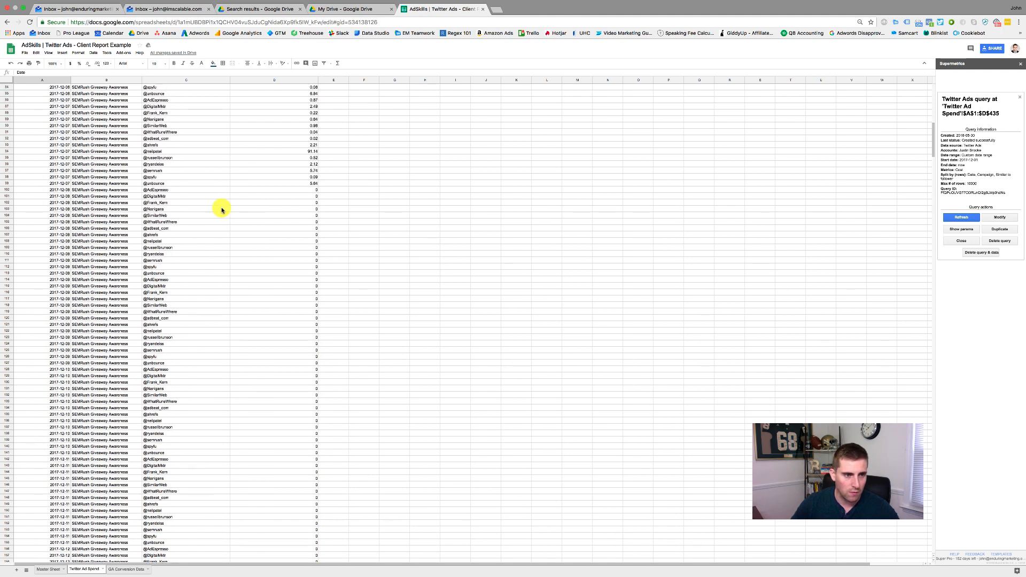
{"action": "scroll", "coordinate": [231, 220], "scroll_direction": "down", "scroll_amount": 12}
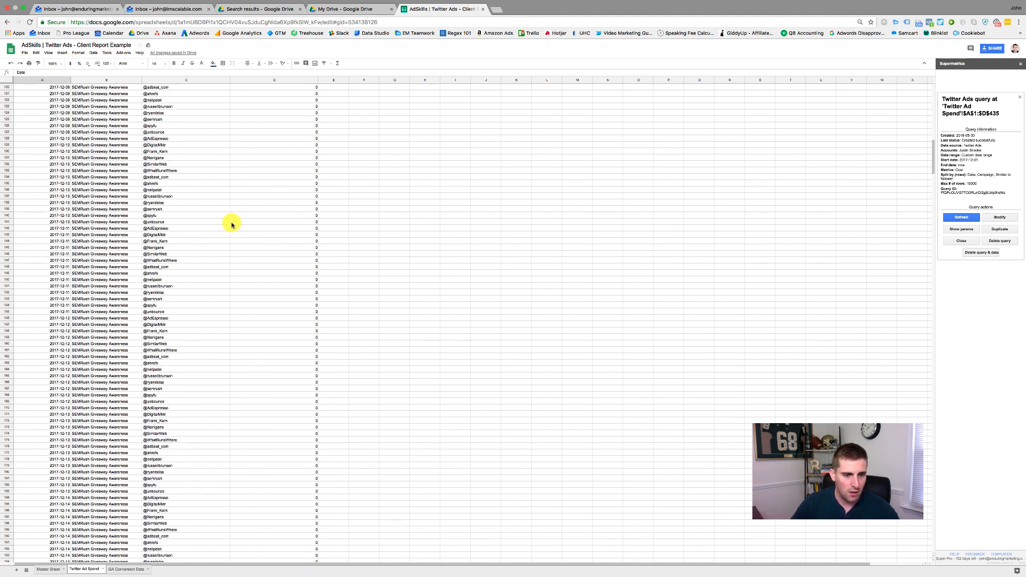
{"action": "scroll", "coordinate": [232, 225], "scroll_direction": "down", "scroll_amount": 20}
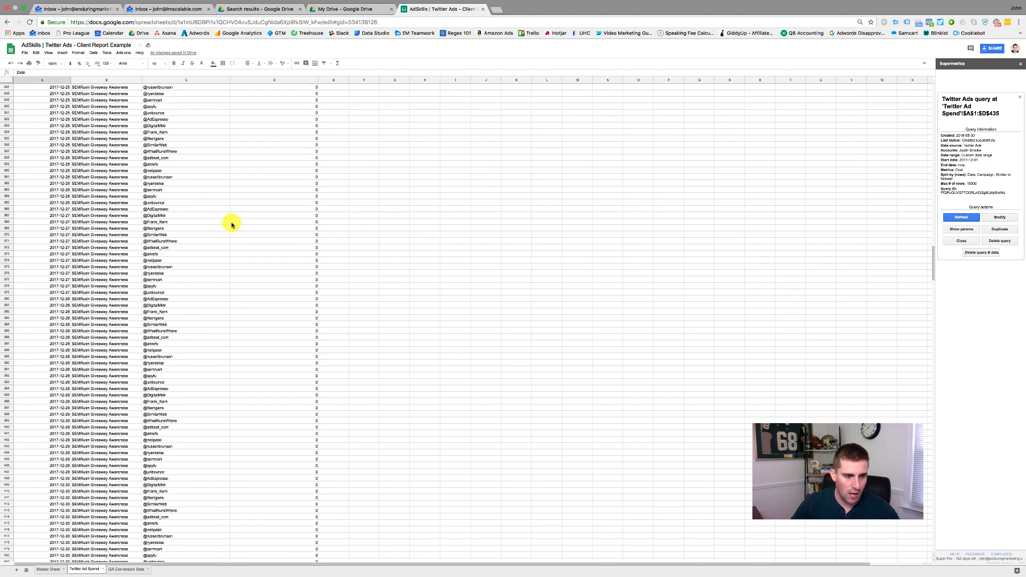
{"action": "scroll", "coordinate": [231, 224], "scroll_direction": "up", "scroll_amount": 20}
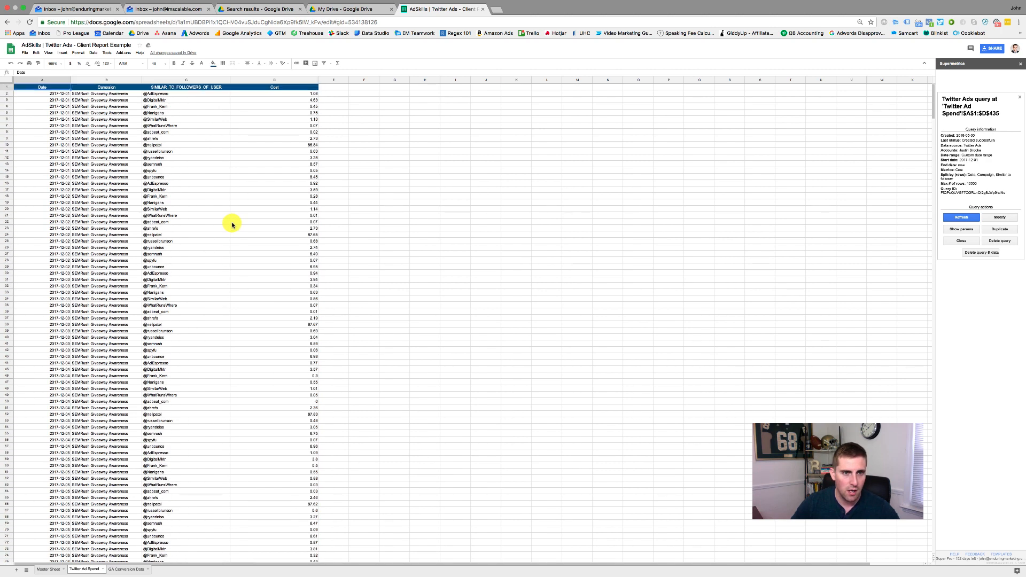
Modify the Twitter Ads query so that its custom date range ends on 2017-12-07.
{"action": "left_click", "coordinate": [999, 218]}
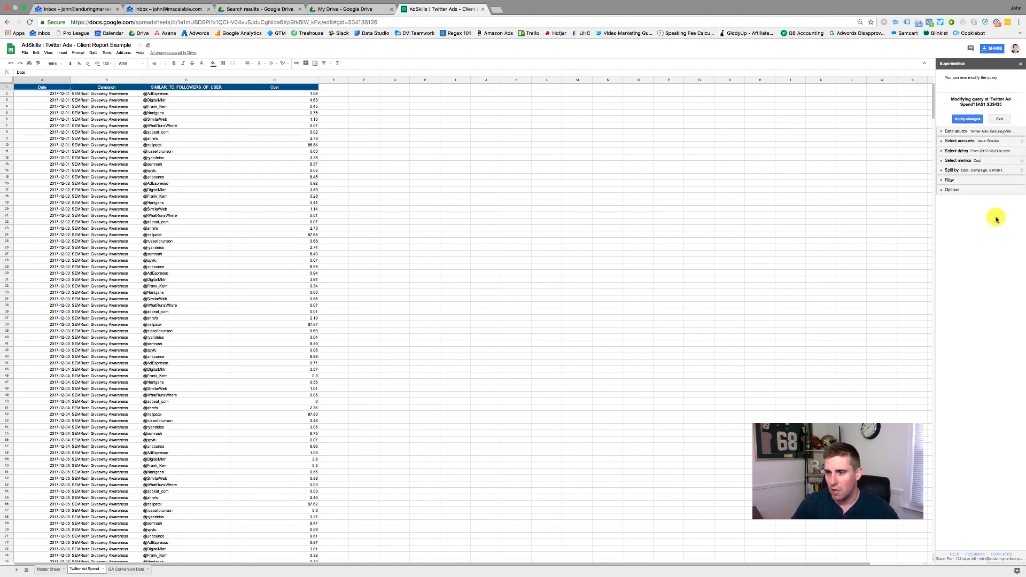
{"action": "left_click", "coordinate": [989, 152]}
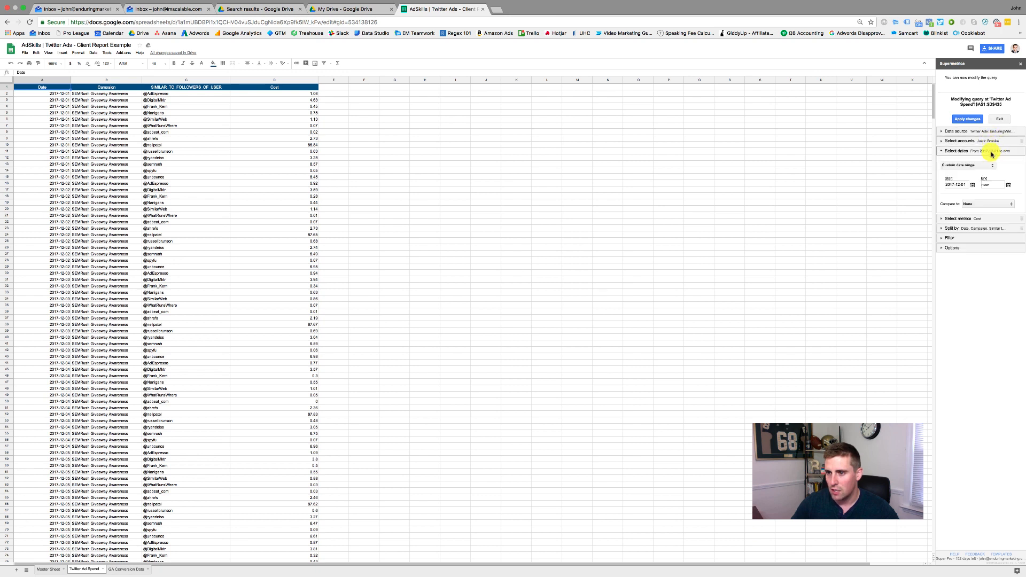
{"action": "left_click", "coordinate": [986, 184]}
{"action": "left_click", "coordinate": [951, 196]}
{"action": "left_click", "coordinate": [951, 196]}
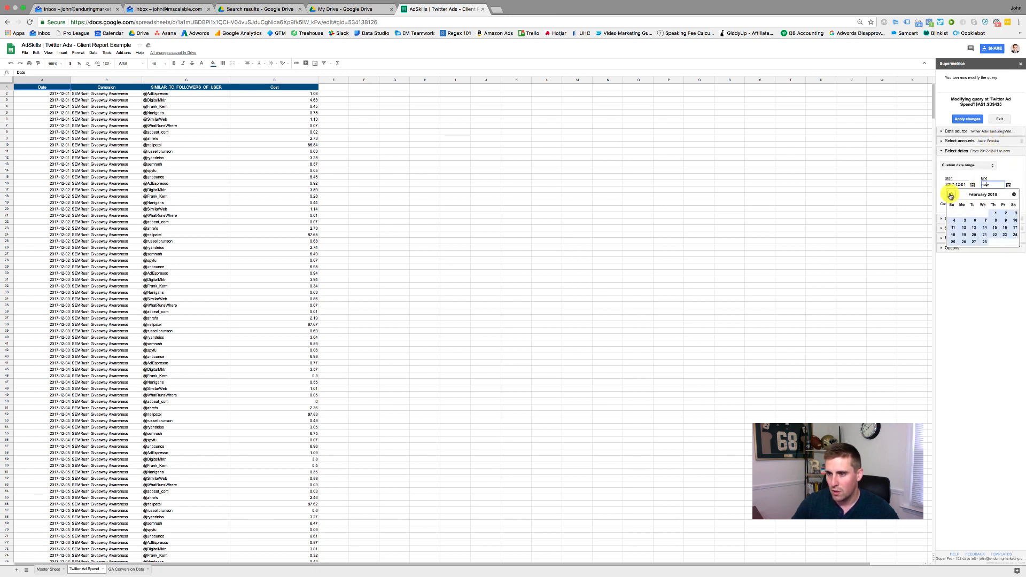
{"action": "left_click", "coordinate": [951, 196]}
{"action": "left_click", "coordinate": [951, 196]}
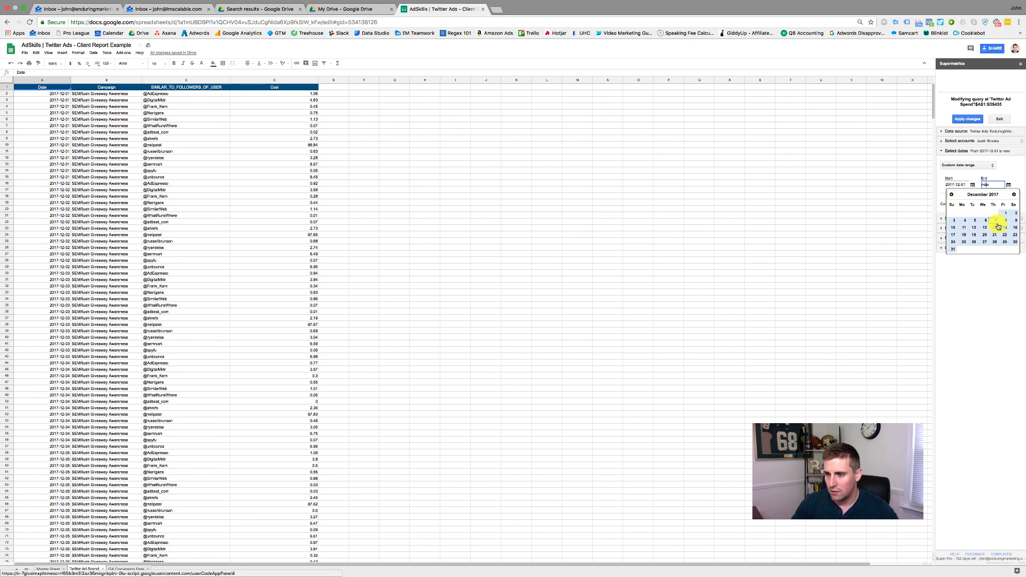
{"action": "left_click", "coordinate": [996, 222]}
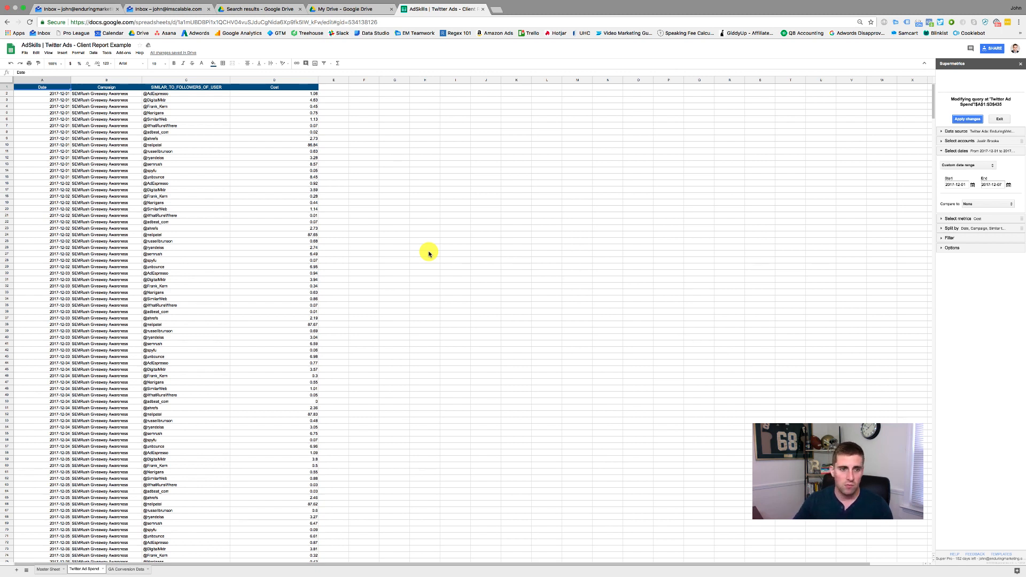
Check the ad spend rows through to the last date on the Twitter Ad Spend sheet.
{"action": "scroll", "coordinate": [429, 256], "scroll_direction": "down", "scroll_amount": 10}
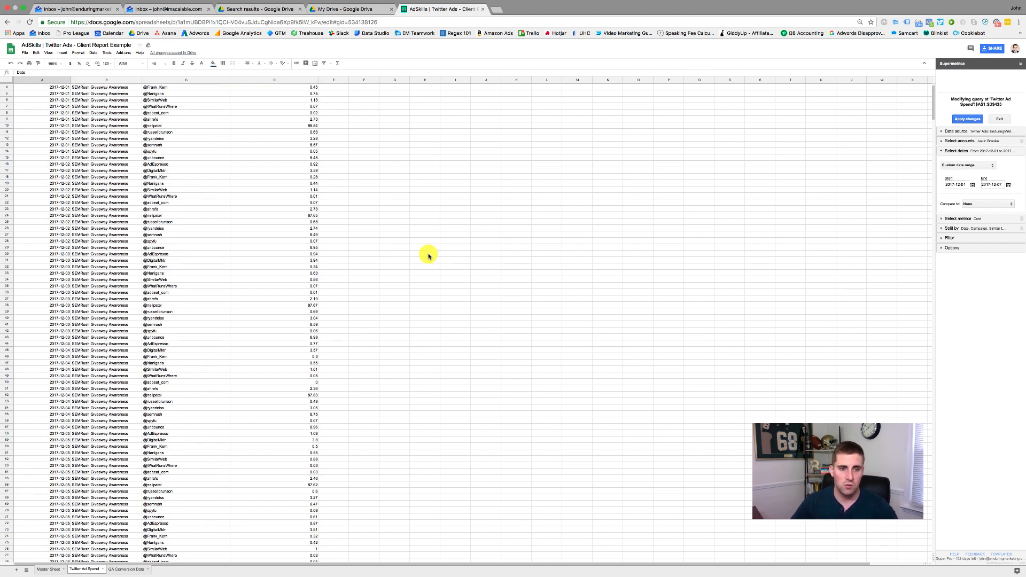
{"action": "scroll", "coordinate": [429, 256], "scroll_direction": "down", "scroll_amount": 1}
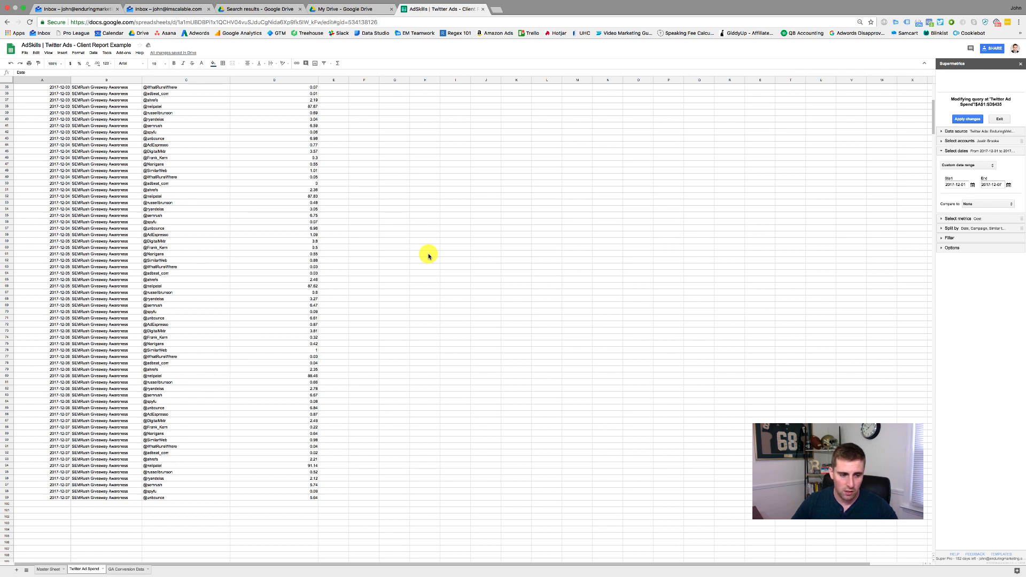
{"action": "scroll", "coordinate": [429, 256], "scroll_direction": "up", "scroll_amount": 11}
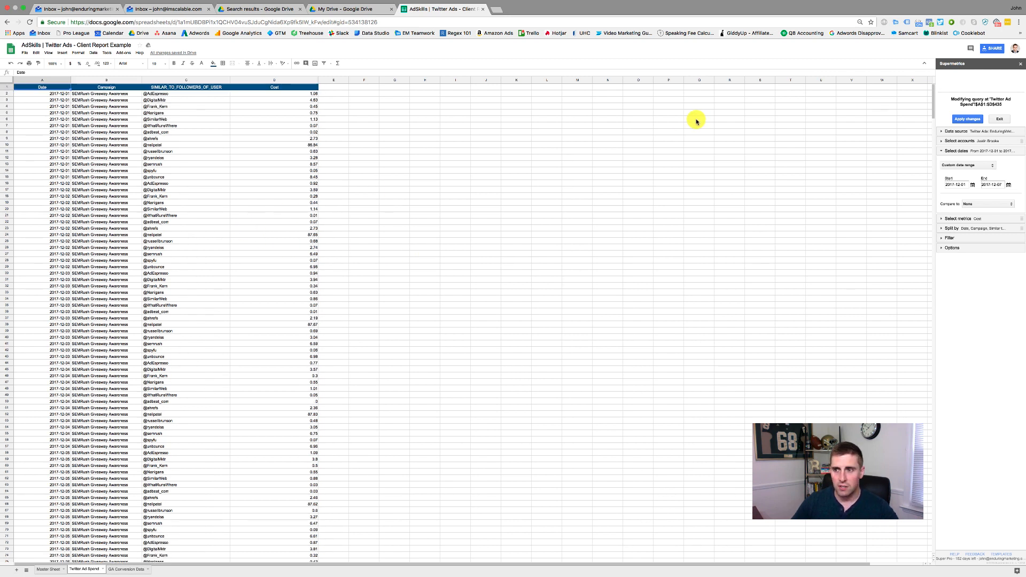
On the GA Conversion Data sheet, set the Google Analytics query's metric to Goal 8 completions.
{"action": "left_click", "coordinate": [128, 569]}
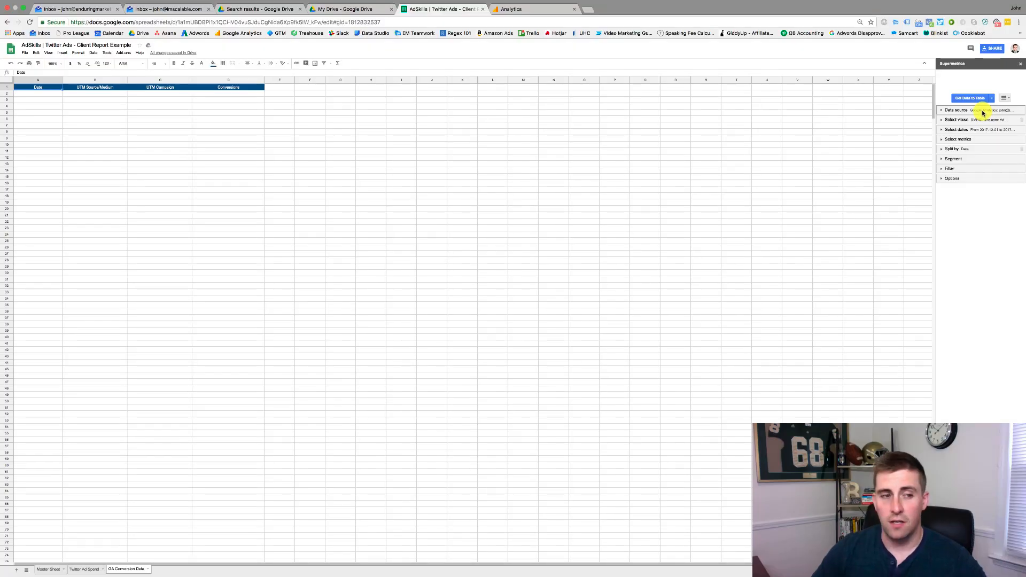
{"action": "left_click", "coordinate": [982, 141]}
{"action": "left_click", "coordinate": [974, 152]}
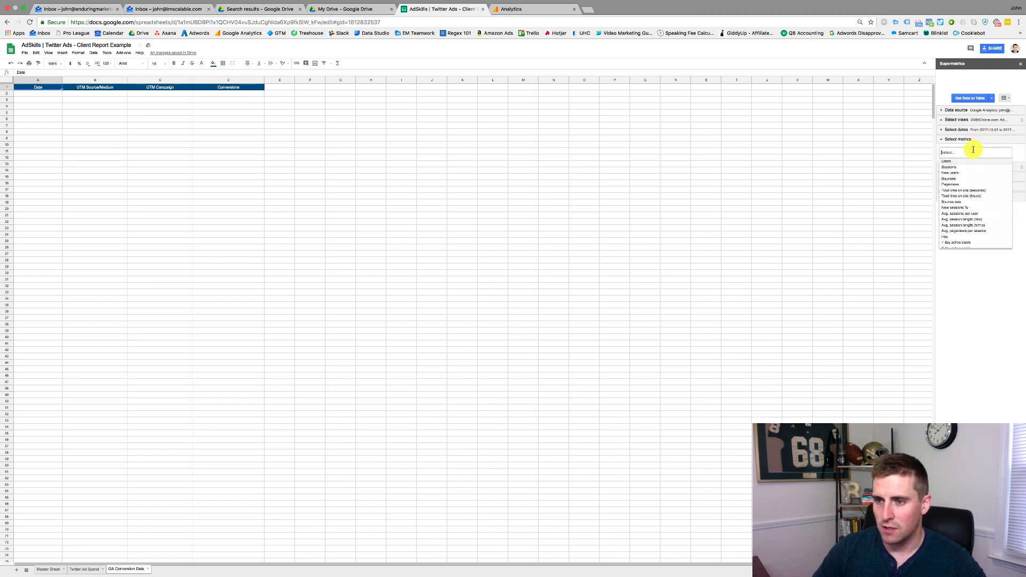
{"action": "type", "text": "goal"}
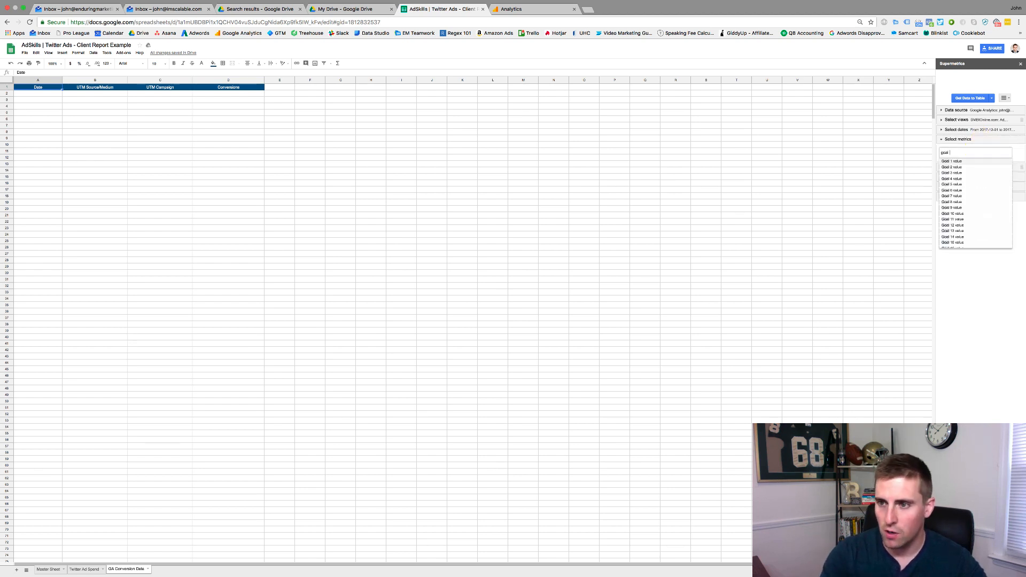
{"action": "type", "text": " 8"}
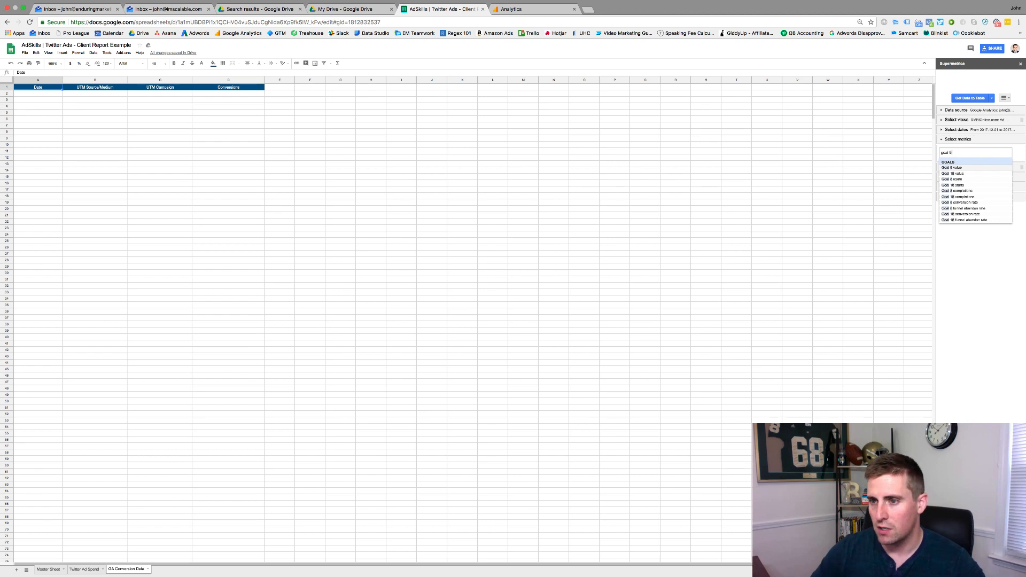
{"action": "left_click", "coordinate": [979, 190]}
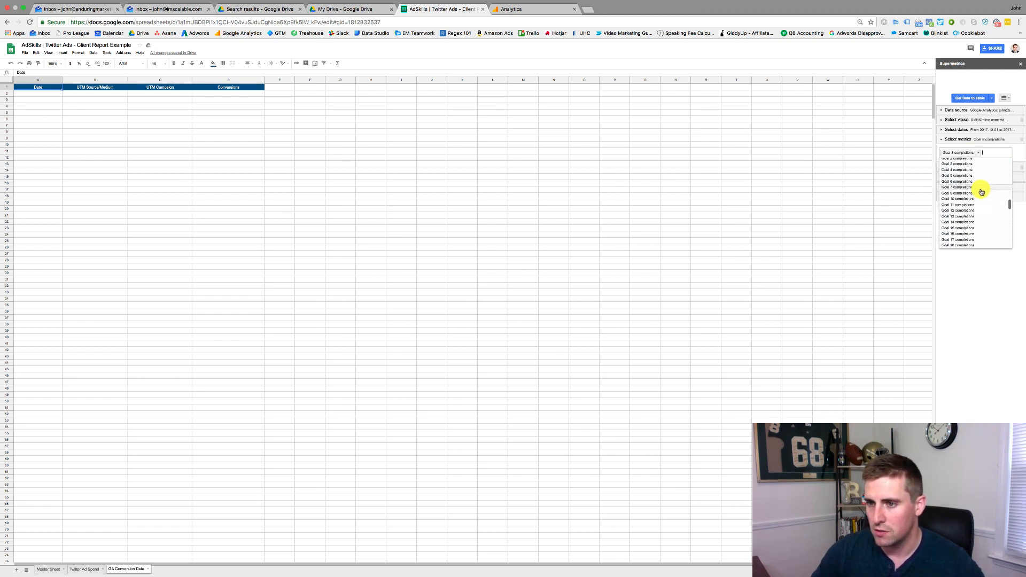
{"action": "left_click", "coordinate": [1016, 156]}
{"action": "left_click", "coordinate": [995, 141]}
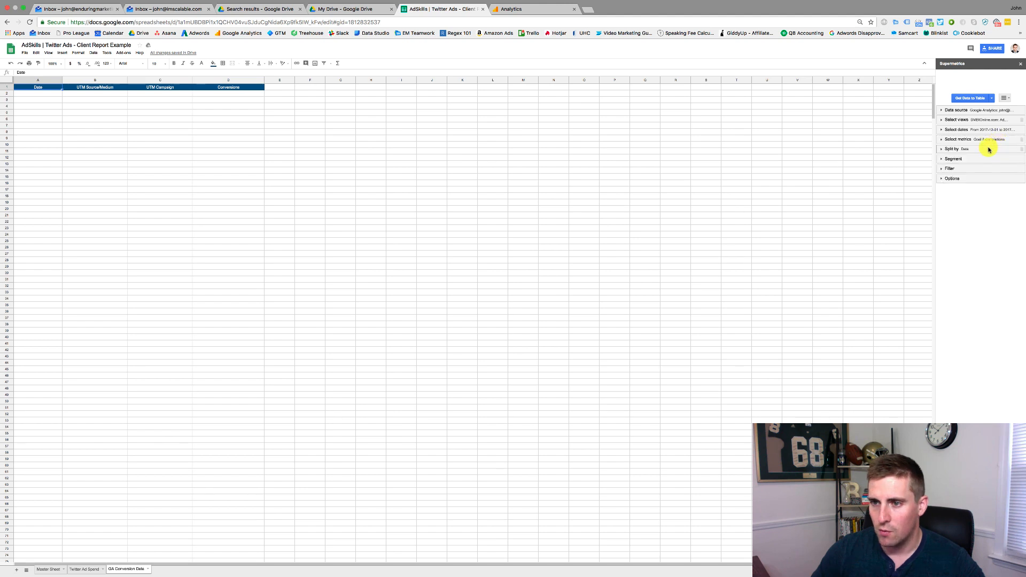
Add Source / Medium and Campaign to the Google Analytics query's split-to-rows dimensions.
{"action": "left_click", "coordinate": [989, 150]}
{"action": "left_click", "coordinate": [979, 172]}
{"action": "type", "text": "sour"}
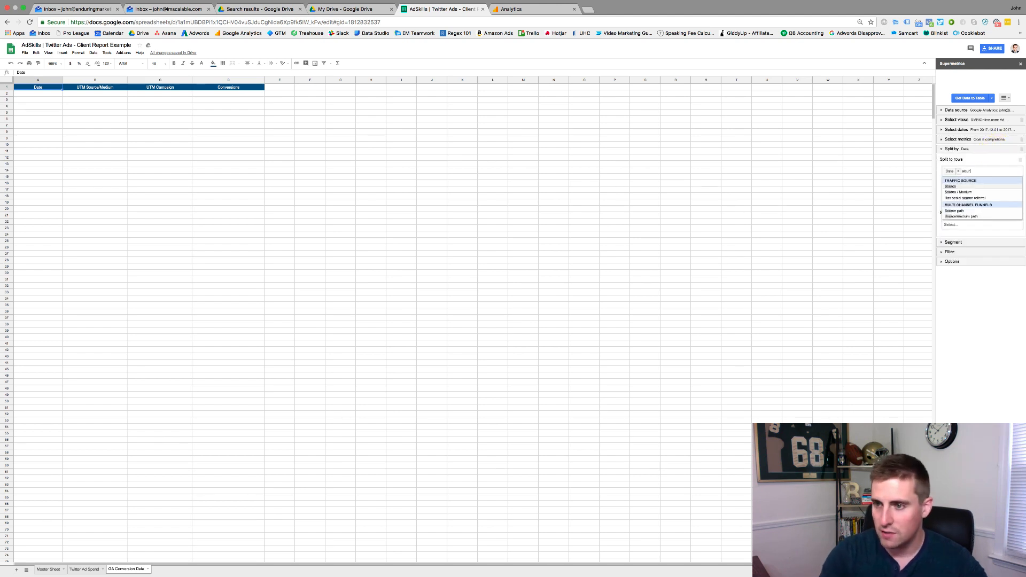
{"action": "type", "text": "c"}
{"action": "key", "text": "Down"}
{"action": "key", "text": "Return"}
{"action": "type", "text": "camp"}
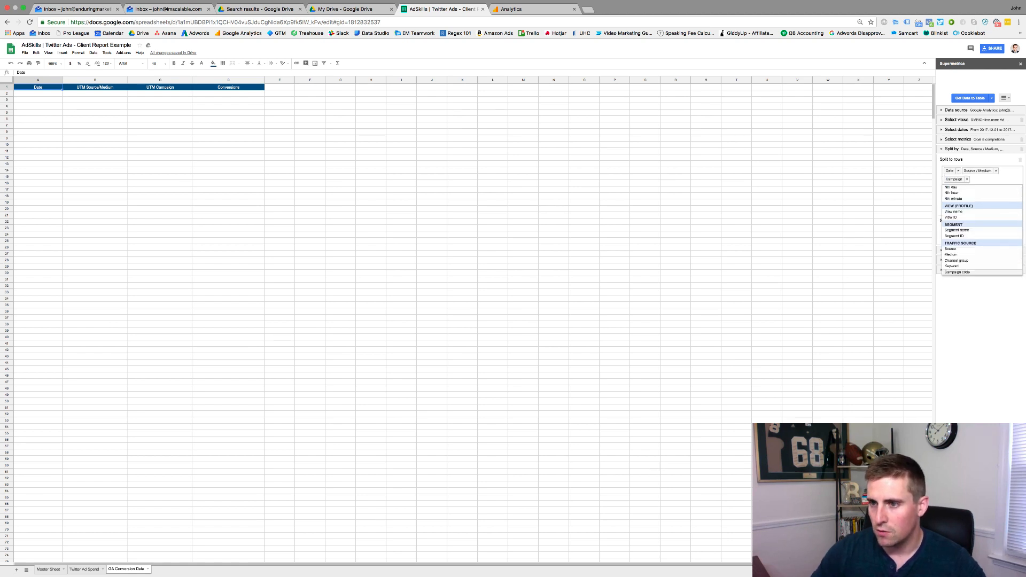
{"action": "key", "text": "Return"}
{"action": "left_click", "coordinate": [968, 151]}
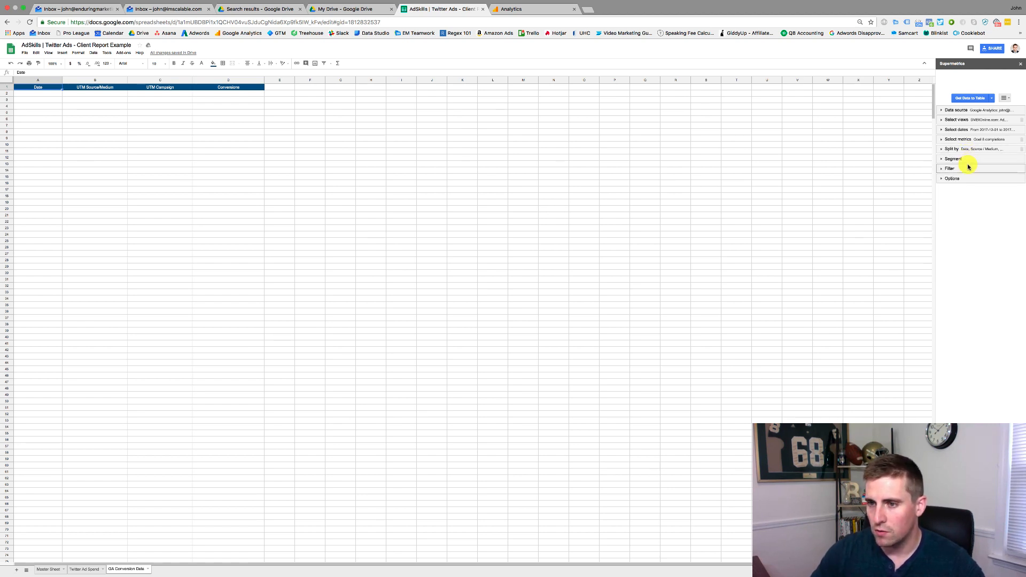
Add a filter to the Google Analytics query where Source equals twitter.
{"action": "left_click", "coordinate": [968, 167]}
{"action": "left_click", "coordinate": [956, 183]}
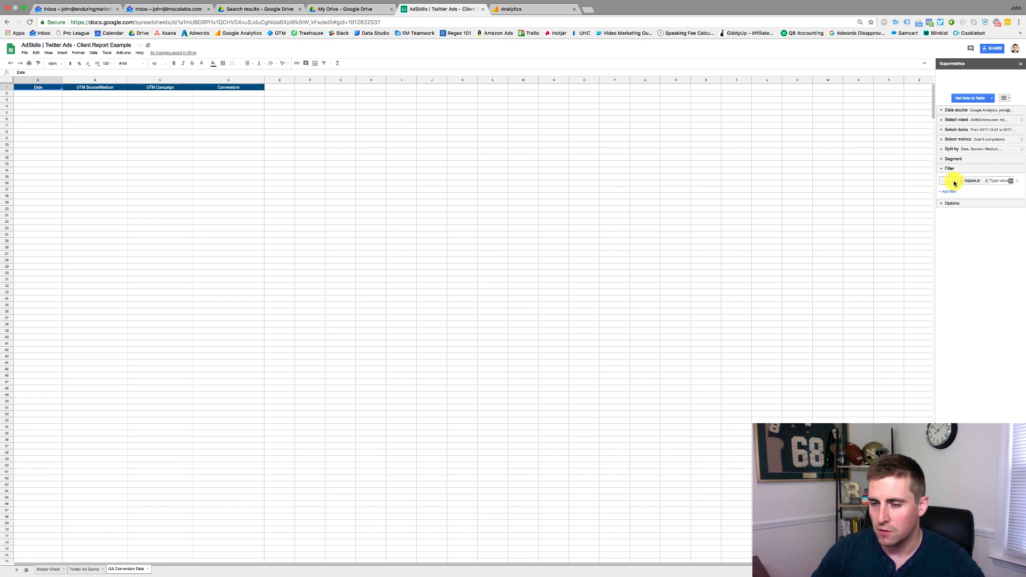
{"action": "left_click", "coordinate": [954, 182]}
{"action": "type", "text": "source"}
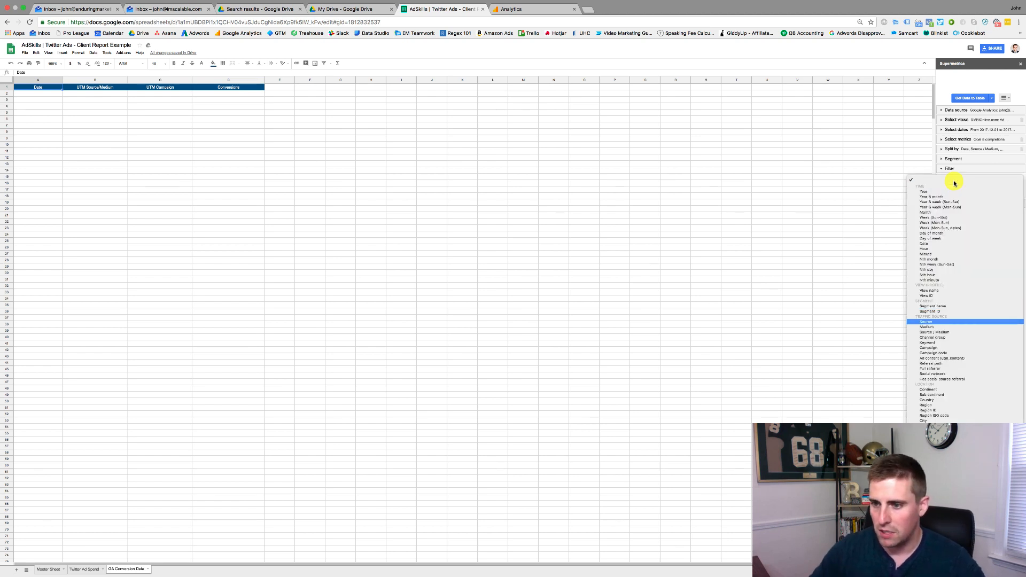
{"action": "left_click", "coordinate": [953, 332]}
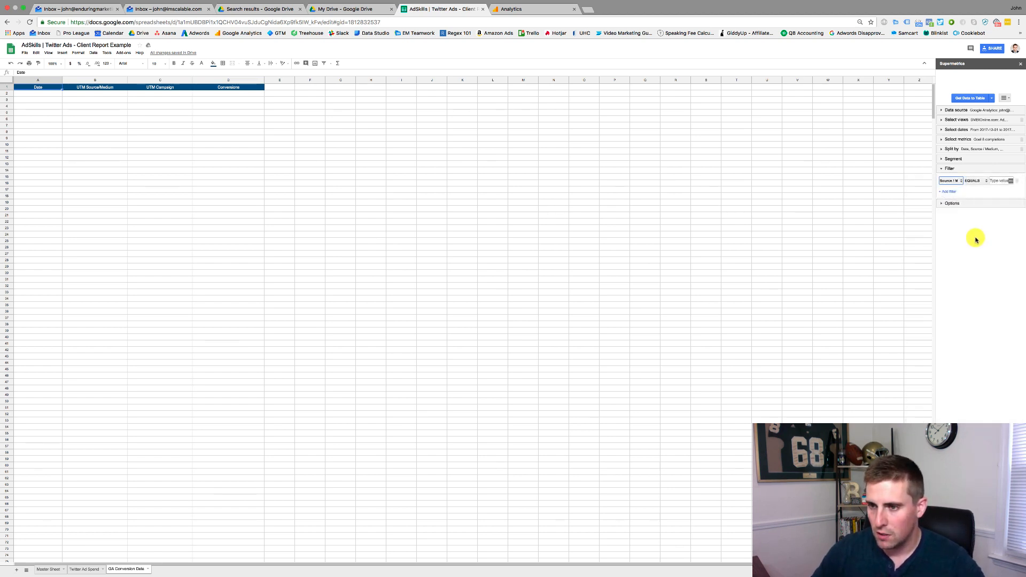
{"action": "left_click", "coordinate": [957, 181]}
{"action": "left_click", "coordinate": [955, 169]}
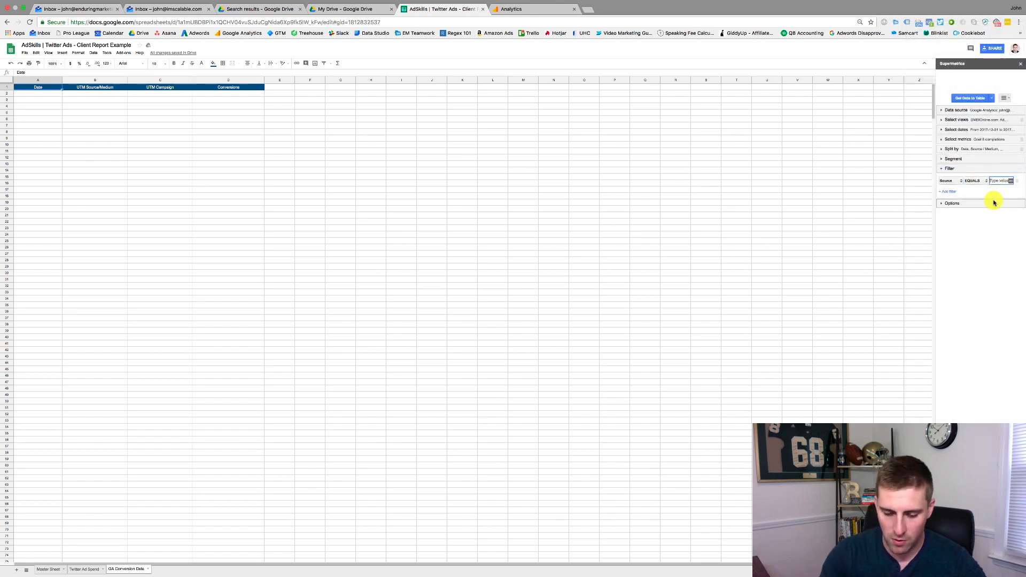
{"action": "type", "text": "twitter"}
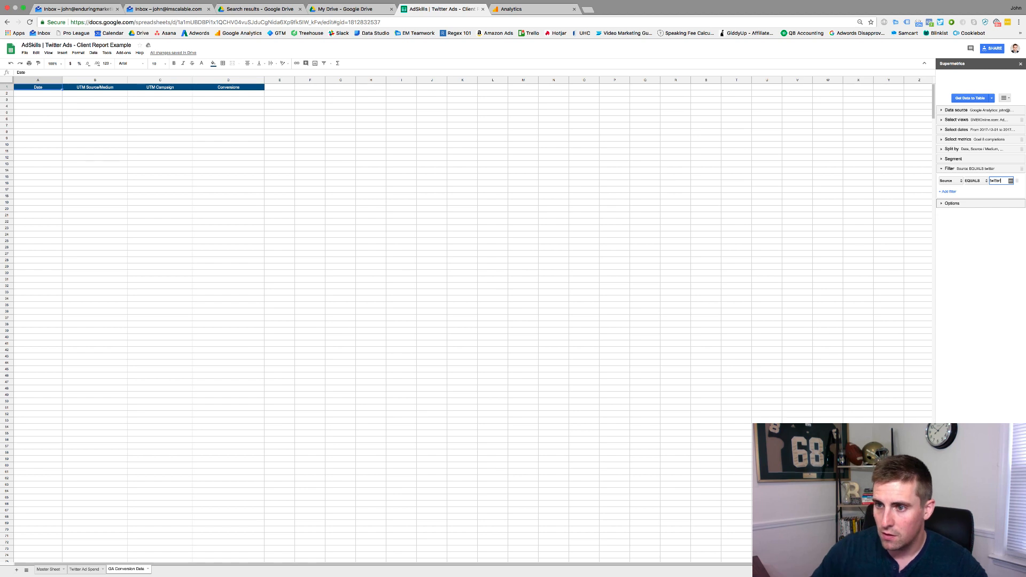
Add an AND filter where Medium equals cpc and run the Google Analytics query into the GA Conversion Data sheet.
{"action": "left_click", "coordinate": [948, 192]}
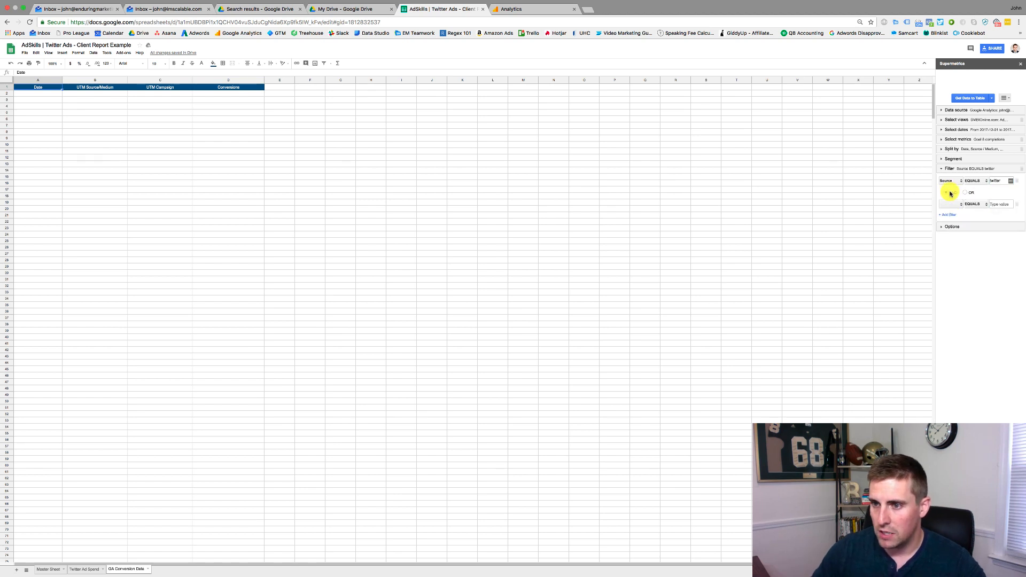
{"action": "left_click", "coordinate": [954, 204]}
{"action": "type", "text": "me"}
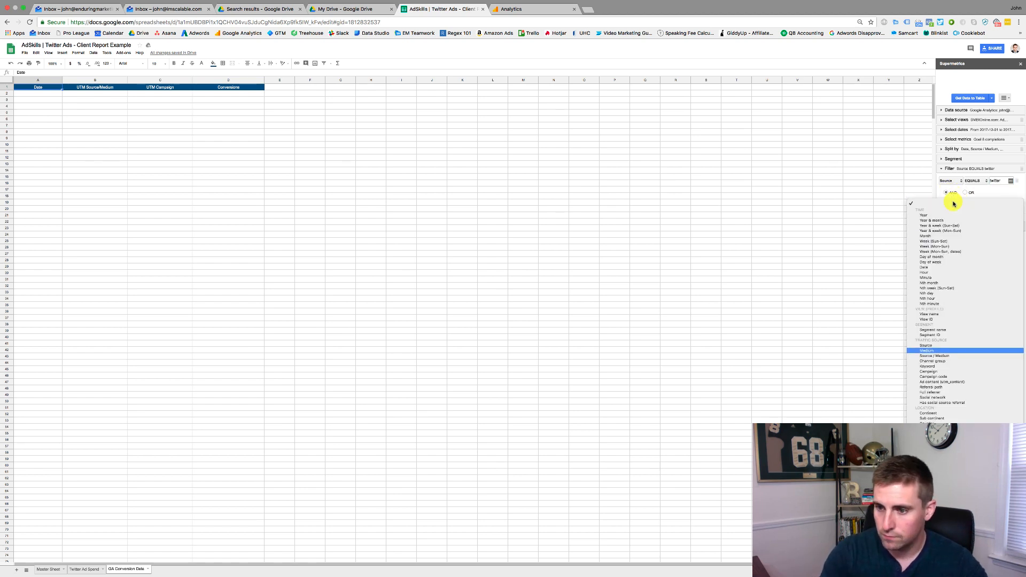
{"action": "key", "text": "Return"}
{"action": "left_click", "coordinate": [1003, 204]}
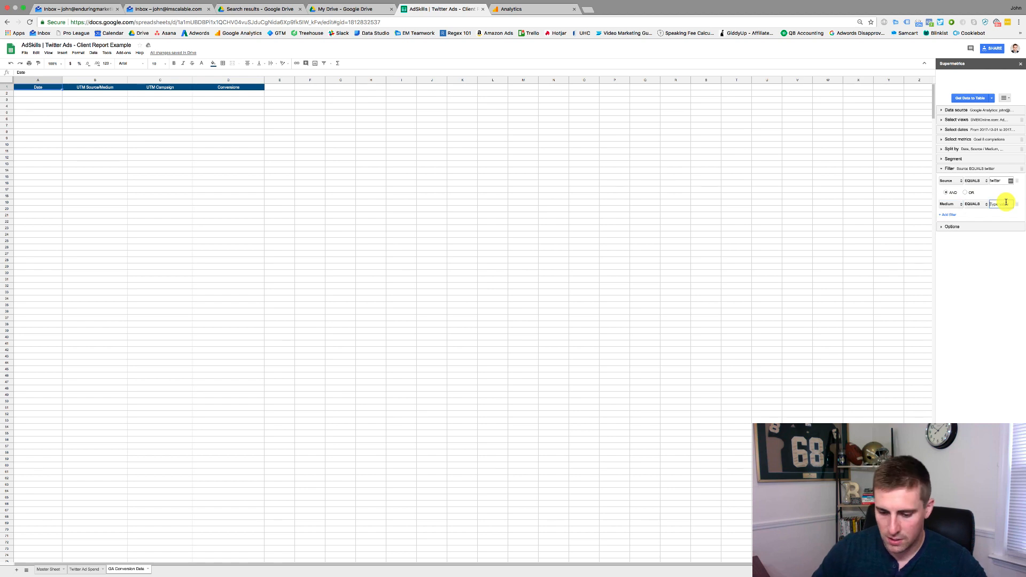
{"action": "type", "text": "cpc"}
{"action": "left_click", "coordinate": [985, 170]}
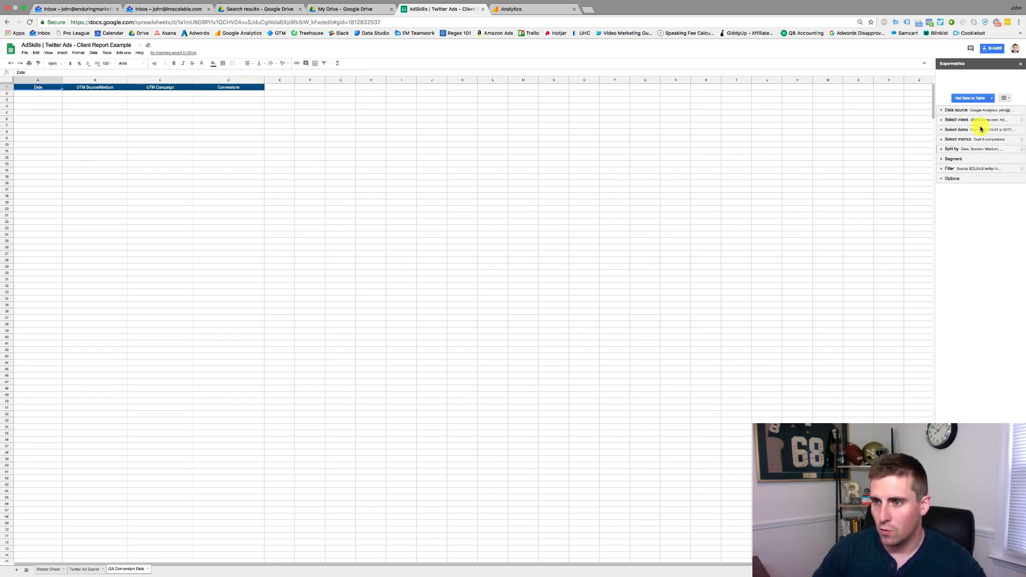
{"action": "left_click", "coordinate": [968, 99]}
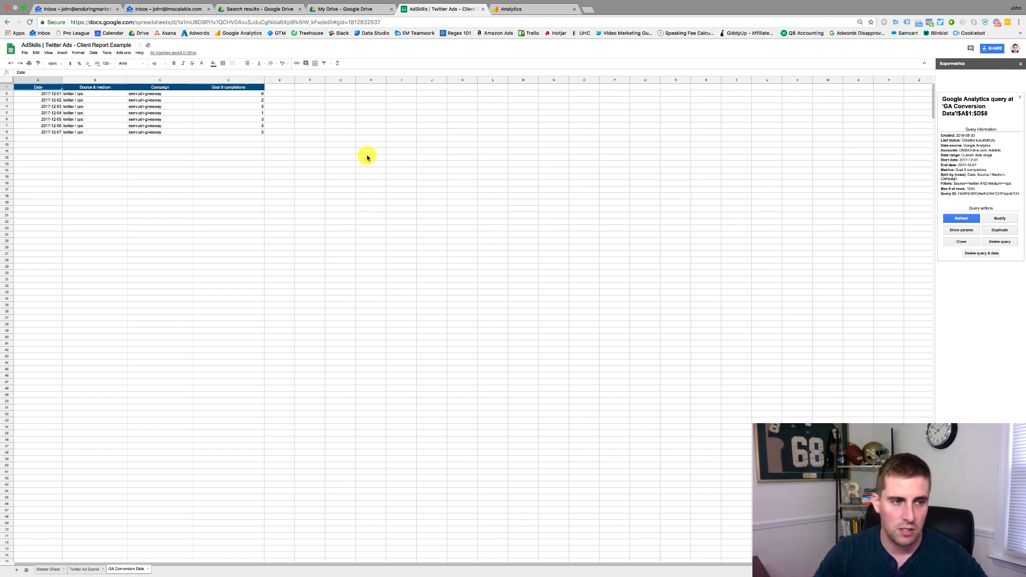
Define columns A to D of the GA Conversion Data sheet, rows 1 to 1000, as a named range called ga_data.
{"action": "left_click", "coordinate": [72, 119]}
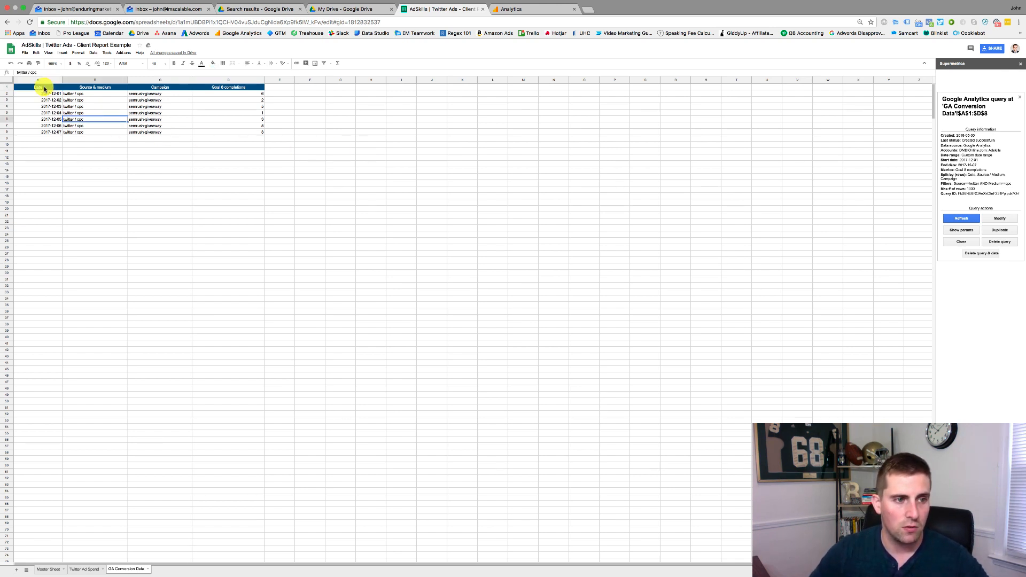
{"action": "left_click", "coordinate": [45, 88]}
{"action": "left_click_drag", "start_coordinate": [45, 88], "coordinate": [218, 134]}
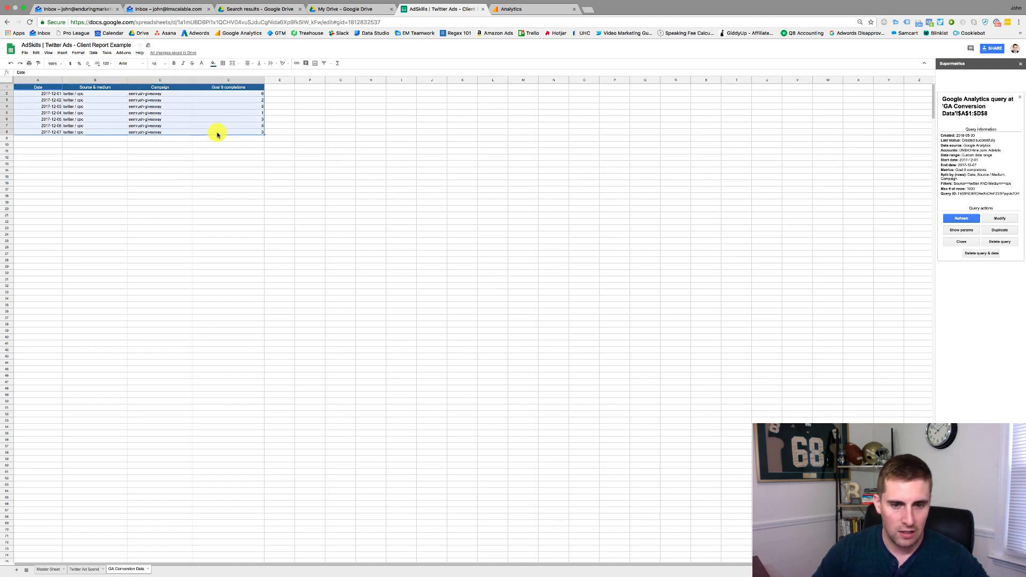
{"action": "key", "text": "ctrl+shift+Down"}
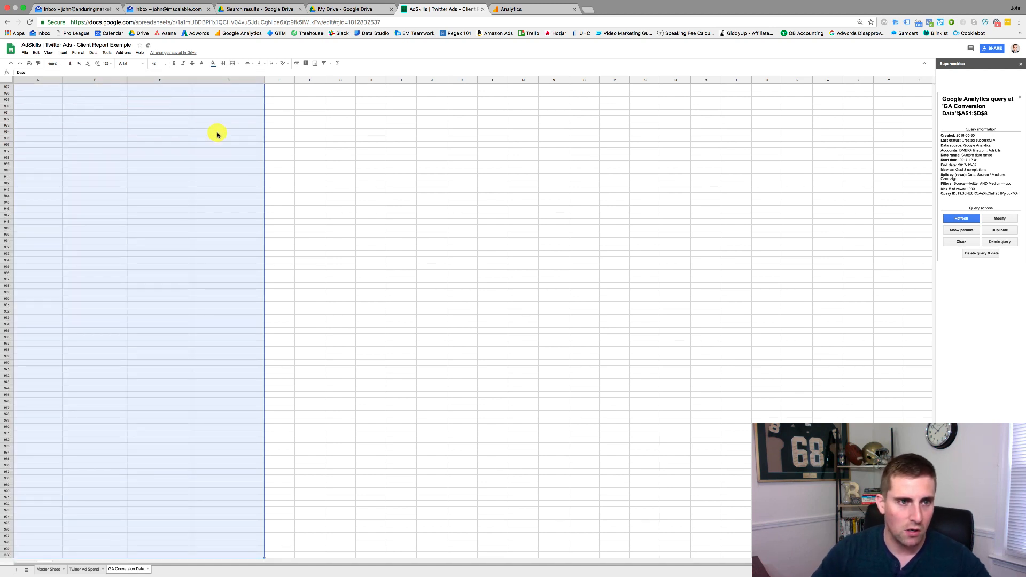
{"action": "left_click", "coordinate": [93, 52]}
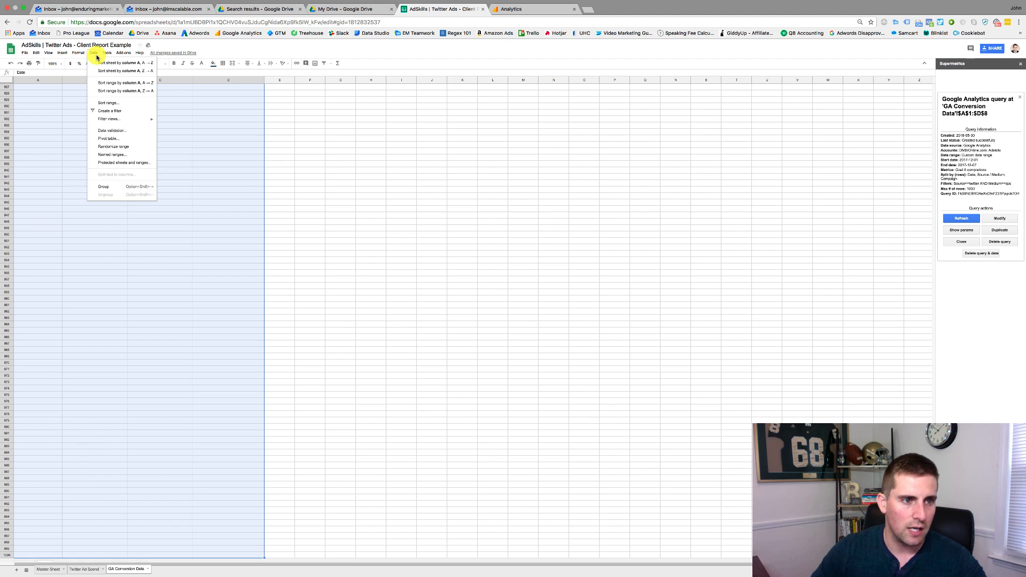
{"action": "left_click", "coordinate": [119, 155]}
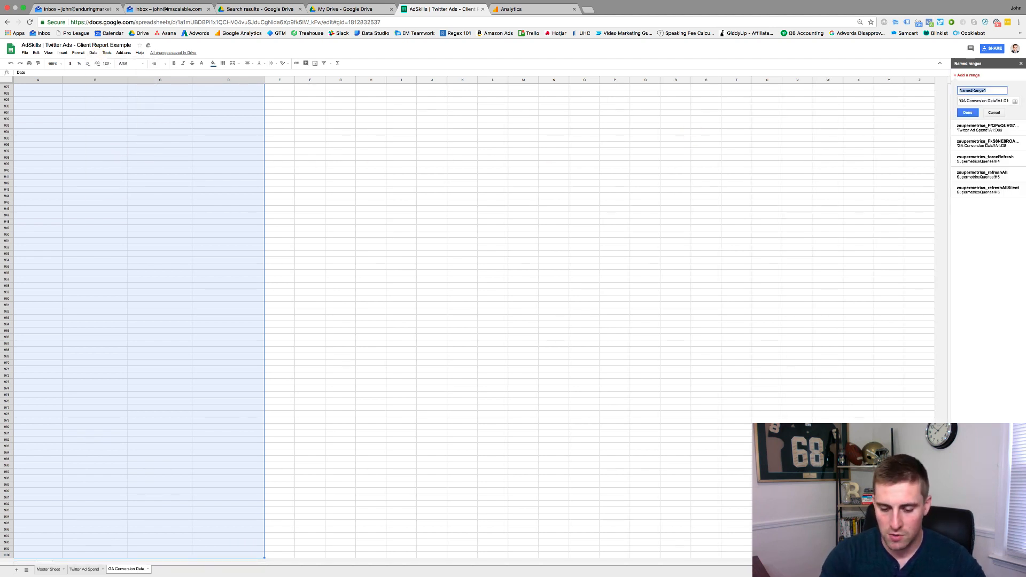
{"action": "type", "text": "ga_data"}
{"action": "key", "text": "Return"}
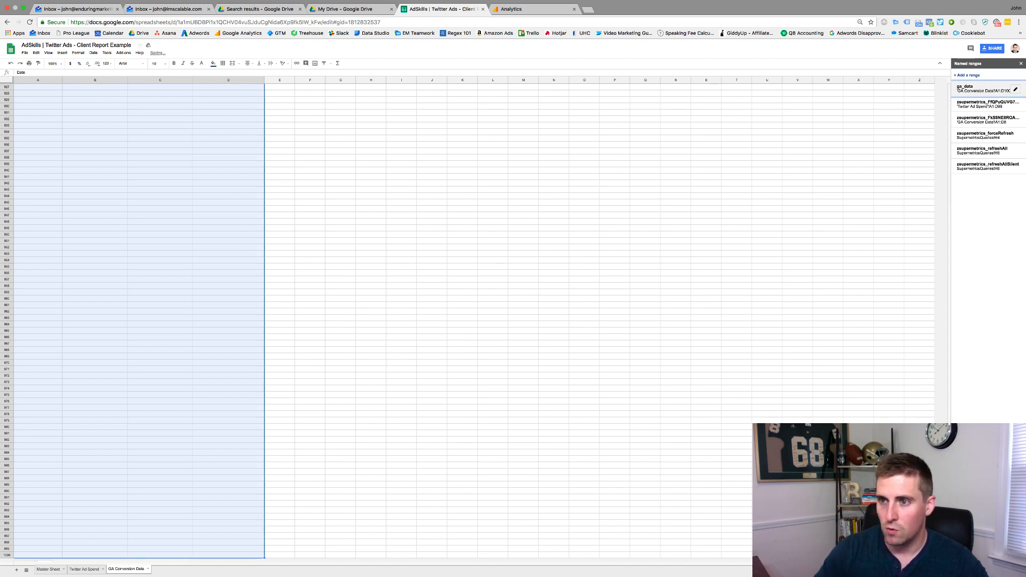
Schedule a Supermetrics trigger that refreshes the file hourly, and store it.
{"action": "scroll", "coordinate": [141, 220], "scroll_direction": "up", "scroll_amount": 10}
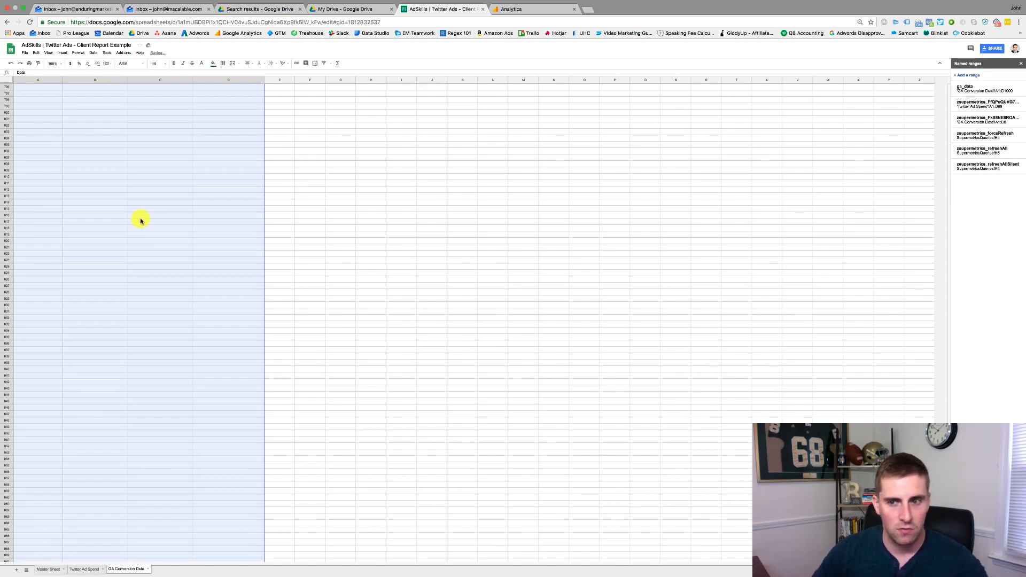
{"action": "scroll", "coordinate": [141, 220], "scroll_direction": "up", "scroll_amount": 20}
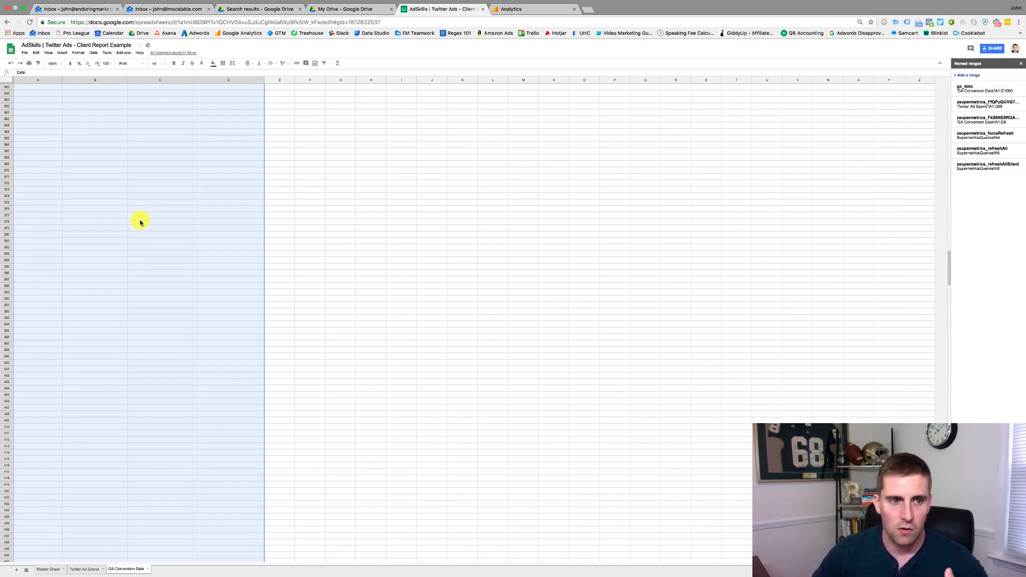
{"action": "scroll", "coordinate": [141, 221], "scroll_direction": "up", "scroll_amount": 20}
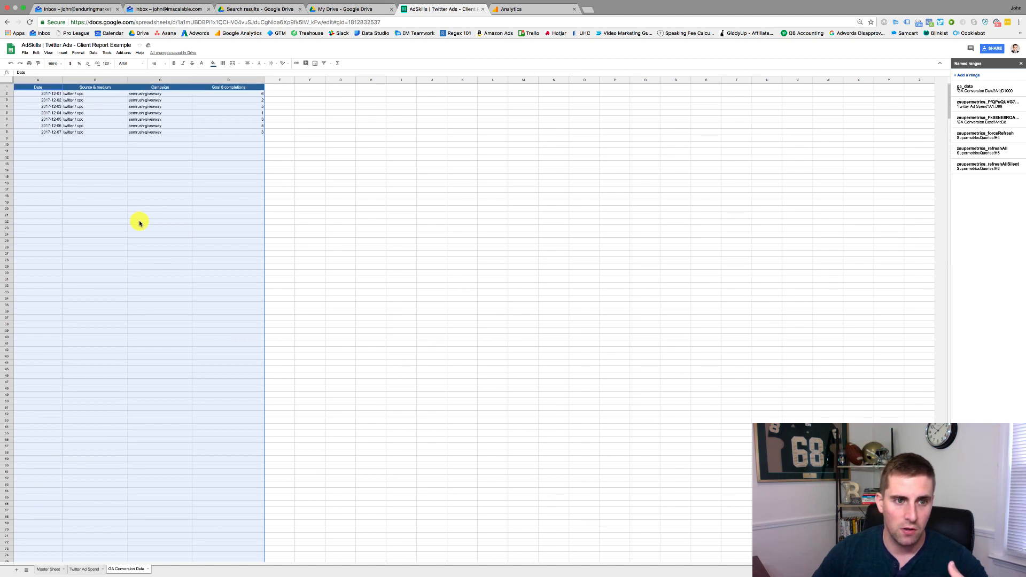
{"action": "left_click", "coordinate": [160, 120]}
{"action": "left_click", "coordinate": [50, 86]}
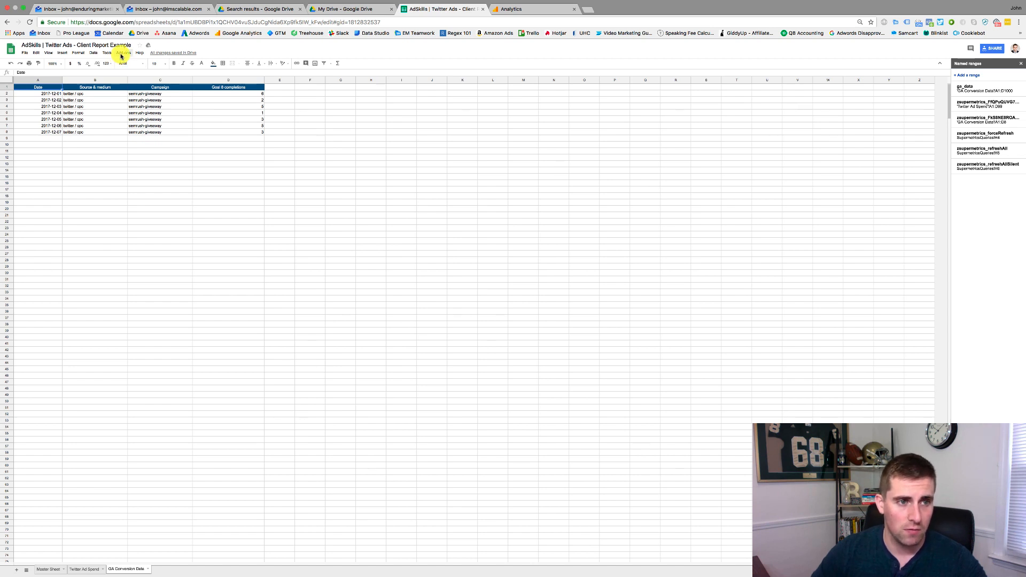
{"action": "left_click", "coordinate": [122, 53]}
{"action": "mouse_move", "coordinate": [132, 84]}
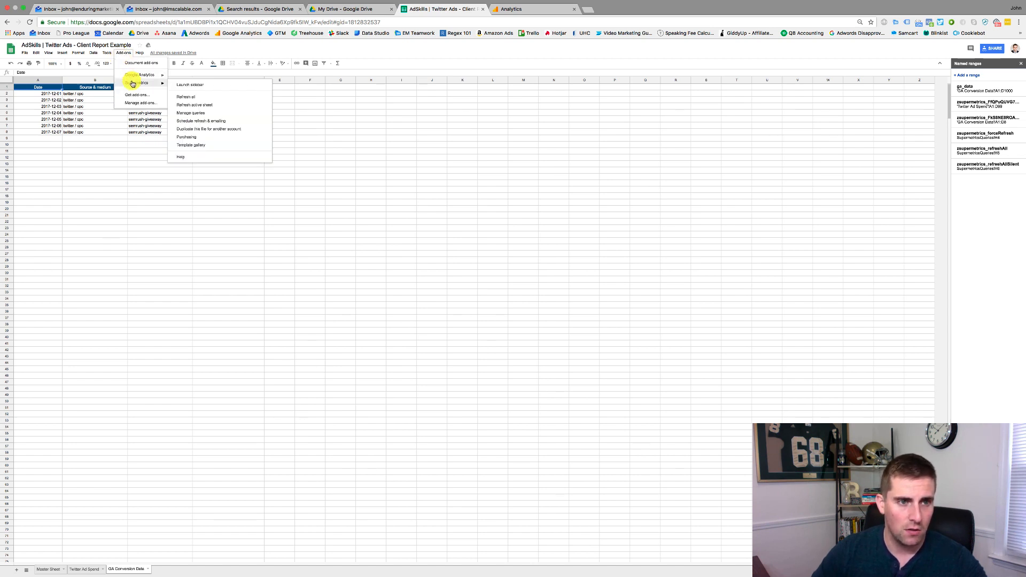
{"action": "left_click", "coordinate": [196, 123]}
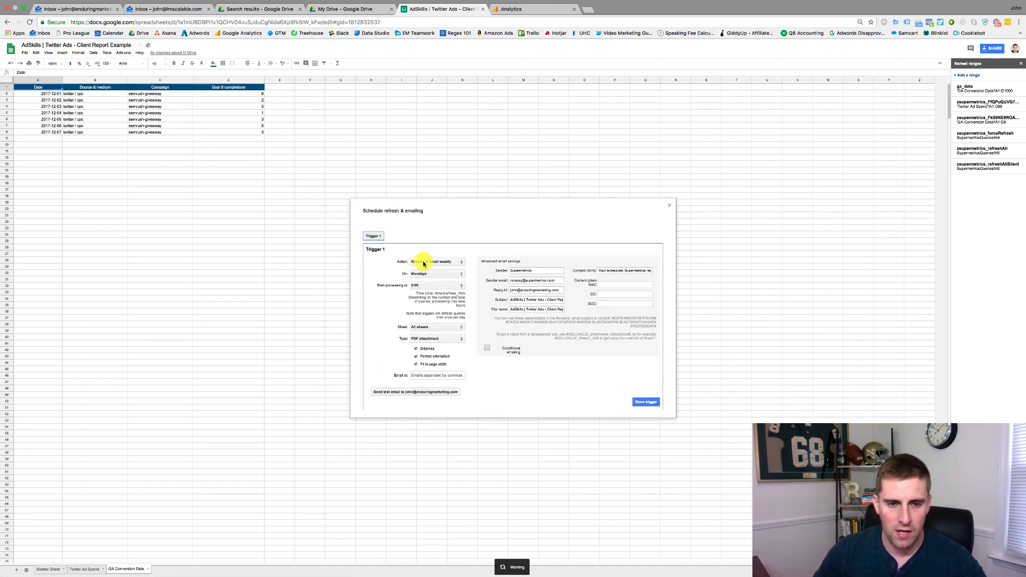
{"action": "left_click", "coordinate": [425, 264]}
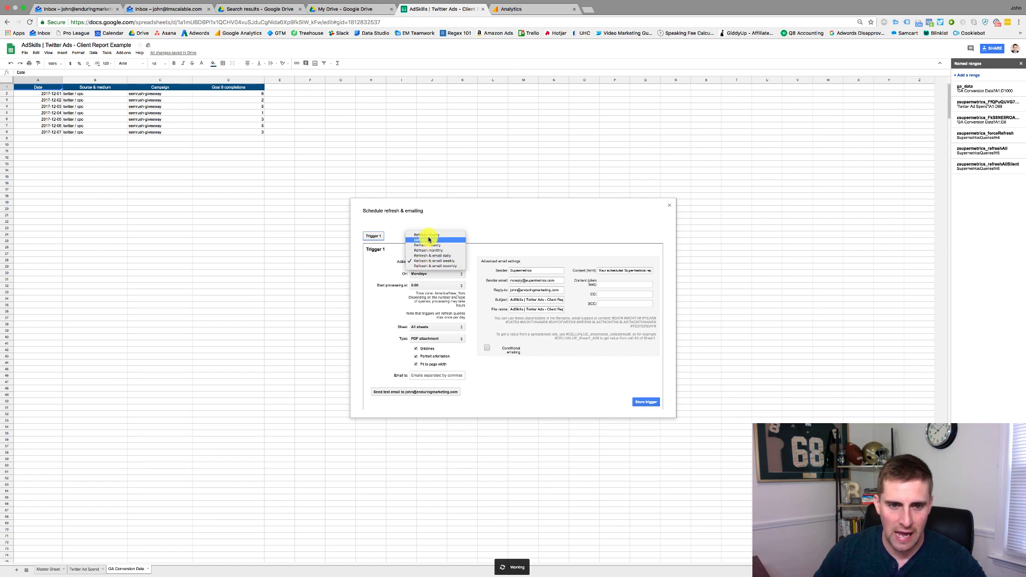
{"action": "left_click", "coordinate": [430, 237]}
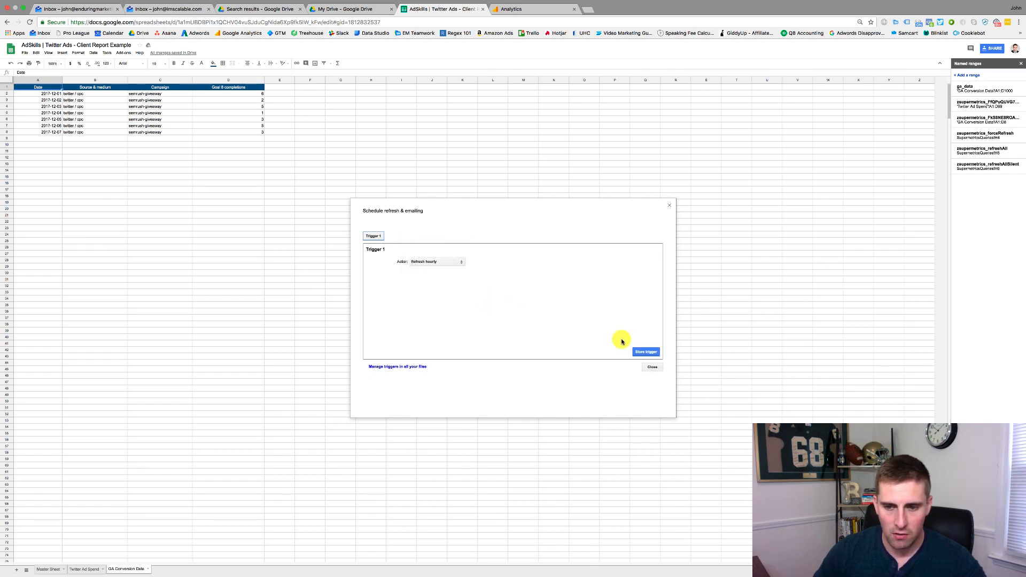
{"action": "left_click", "coordinate": [640, 353]}
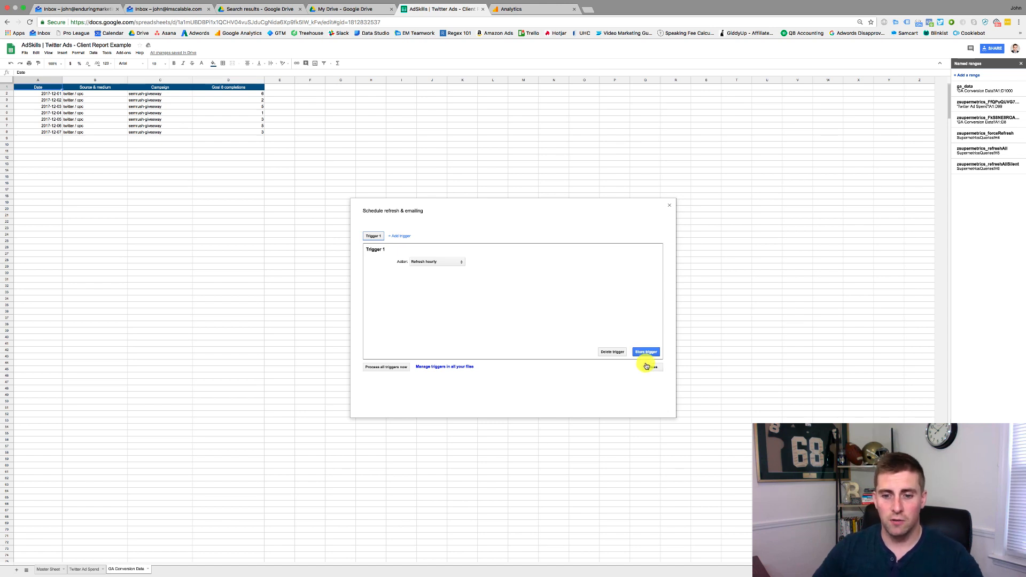
{"action": "left_click", "coordinate": [651, 367]}
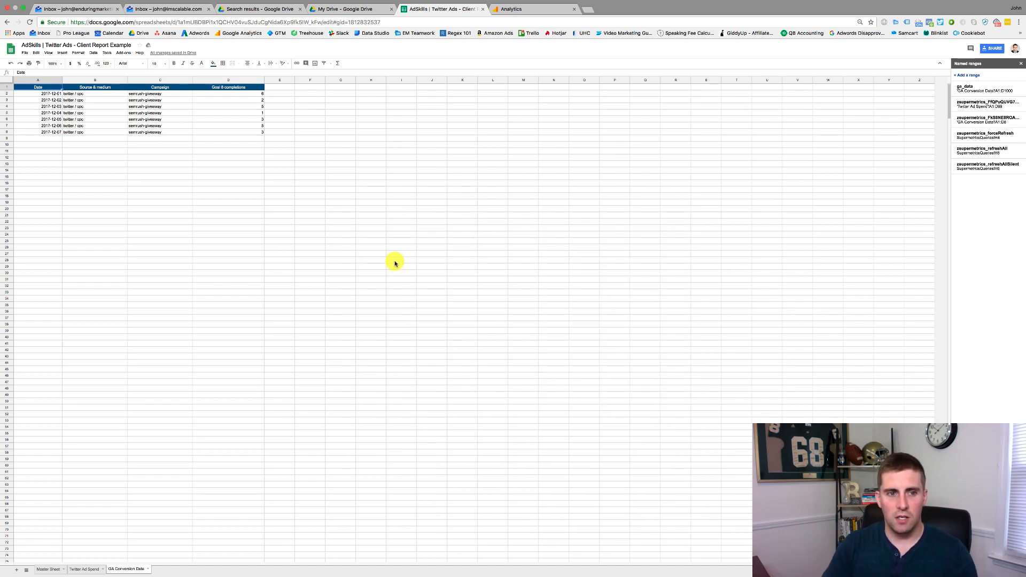
In cell B2 of the Master Sheet, begin a SUMIF formula with dates A2:A99 of the Twitter Ad Spend sheet as its range.
{"action": "left_click", "coordinate": [84, 568]}
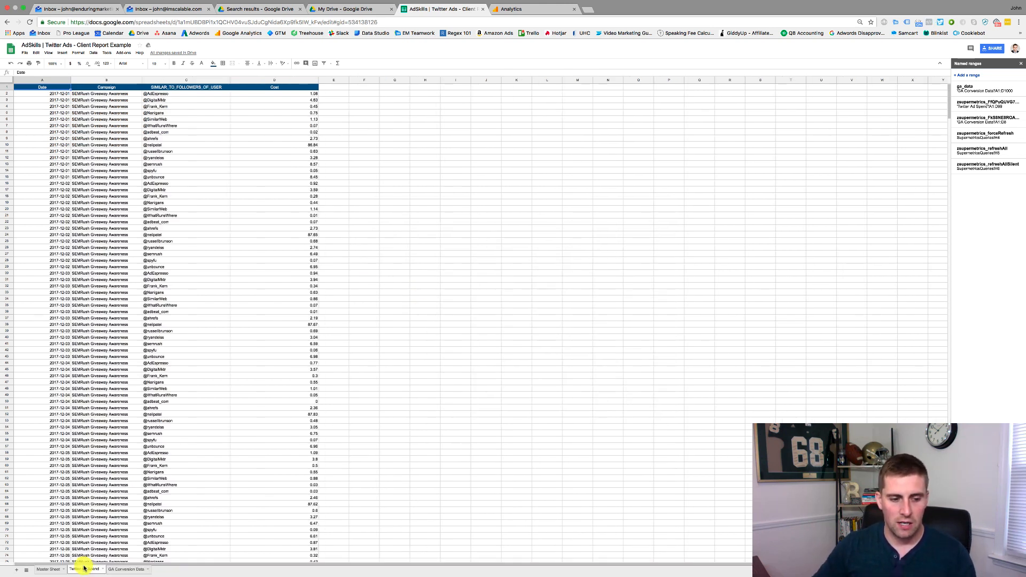
{"action": "left_click", "coordinate": [53, 569]}
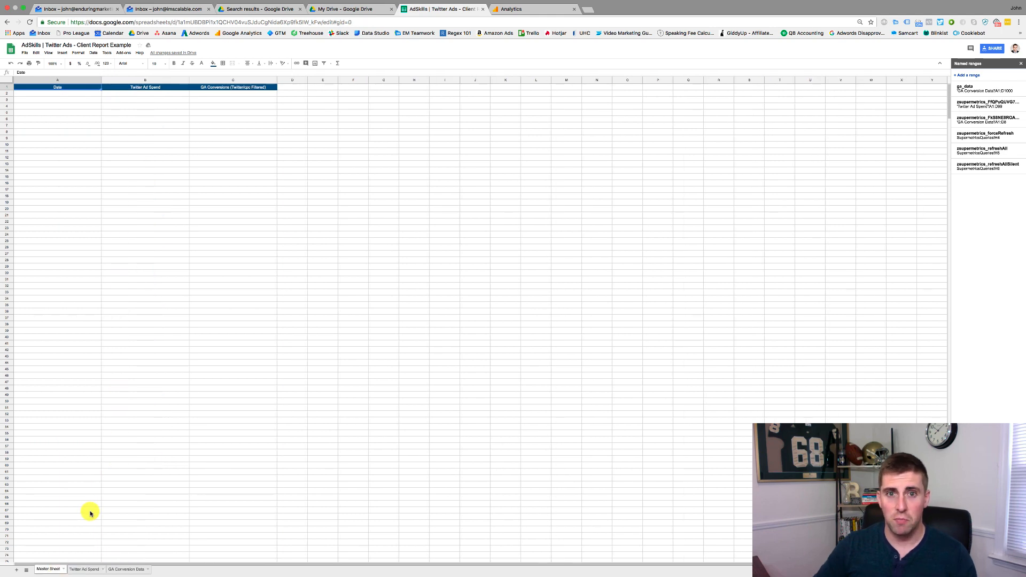
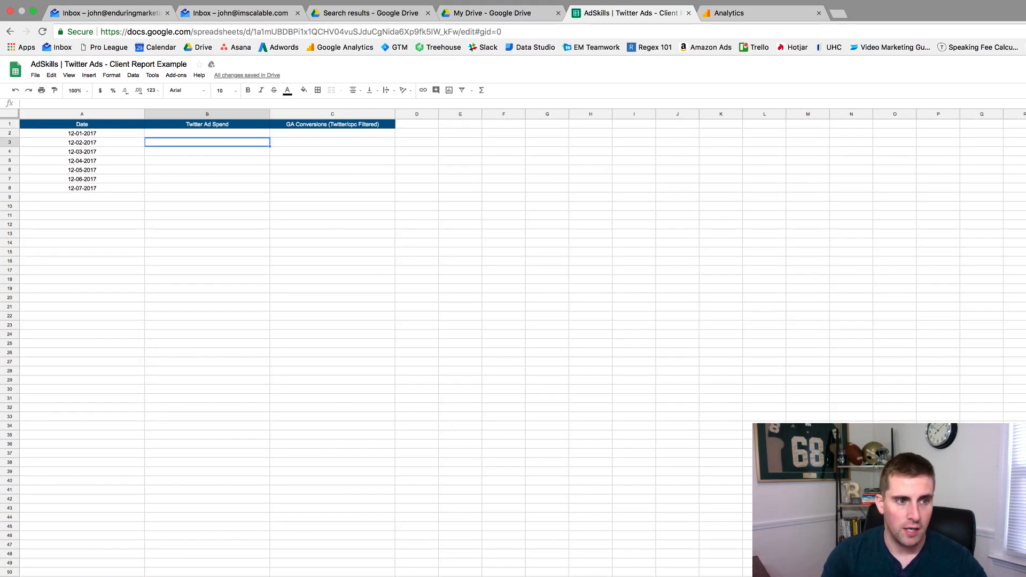
{"action": "left_click", "coordinate": [208, 133]}
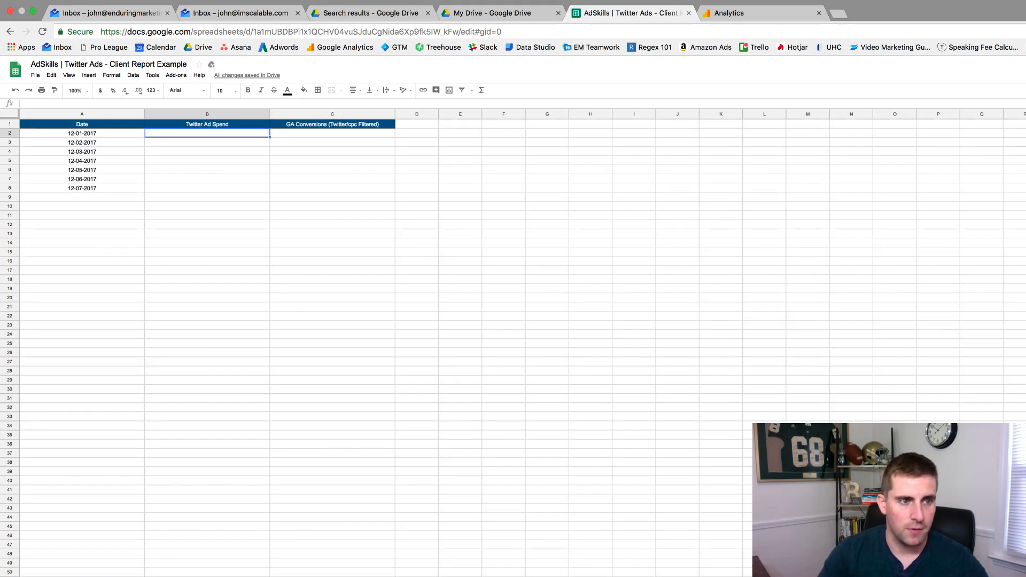
{"action": "type", "text": "=SUMIF("}
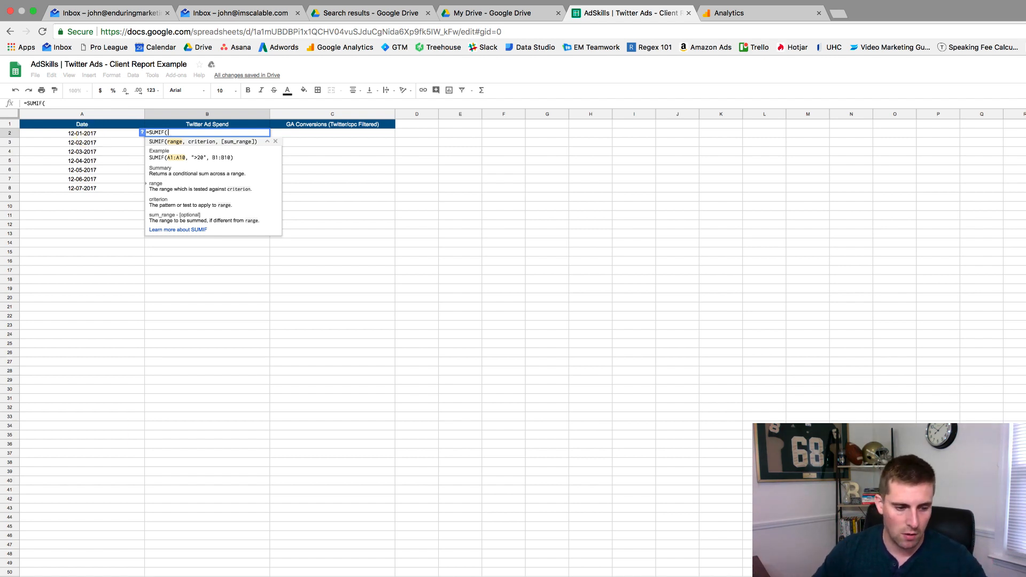
{"action": "key", "text": "alt+Down"}
{"action": "left_click", "coordinate": [83, 138]}
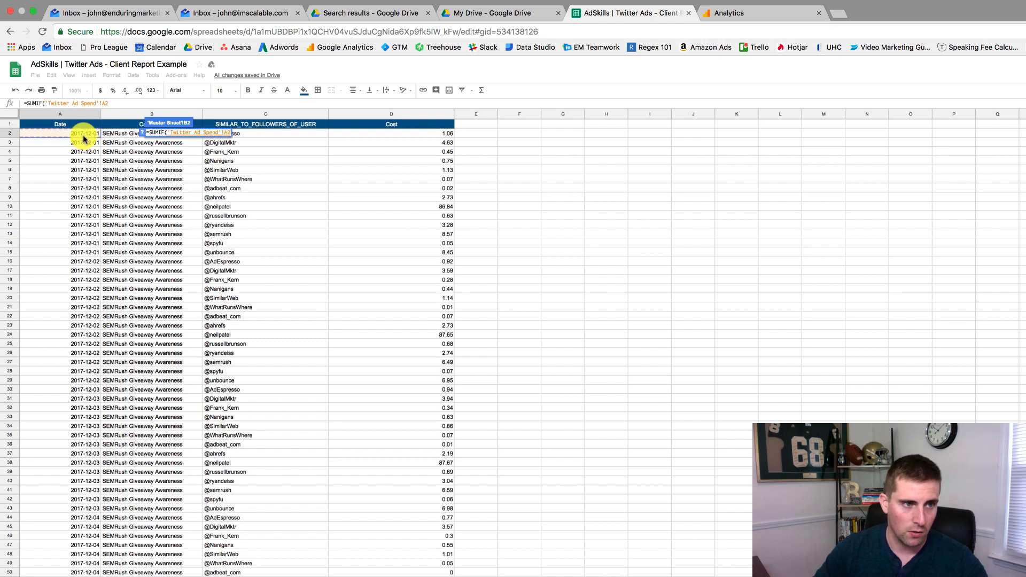
{"action": "key", "text": "ctrl+shift+Down"}
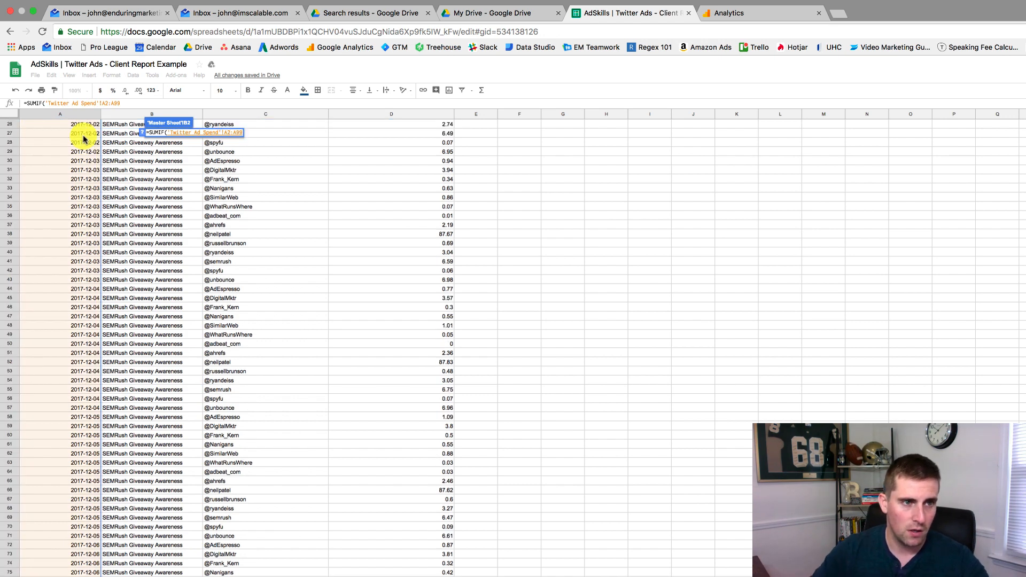
{"action": "left_click", "coordinate": [129, 103]}
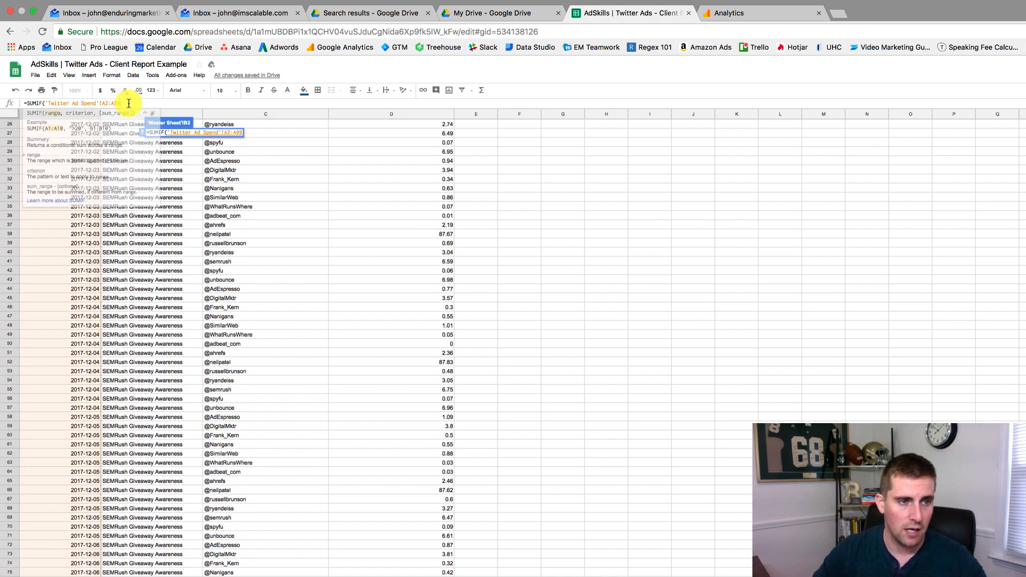
{"action": "type", "text": ","}
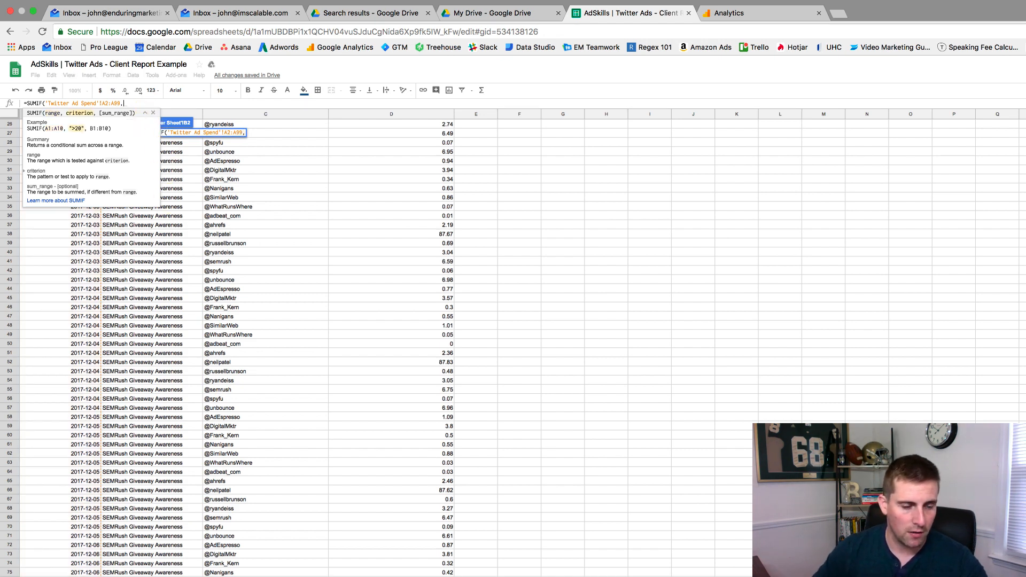
Complete the SUMIF with Master Sheet date A2 as the criterion and Twitter Ad Spend costs D2:D99 as the sum range.
{"action": "left_click", "coordinate": [88, 576]}
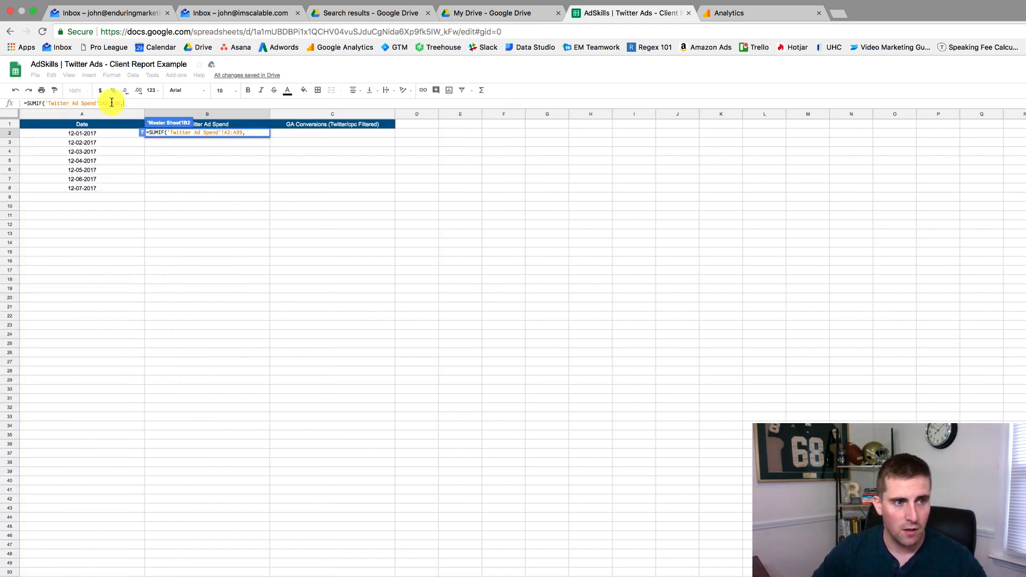
{"action": "left_click", "coordinate": [103, 135]}
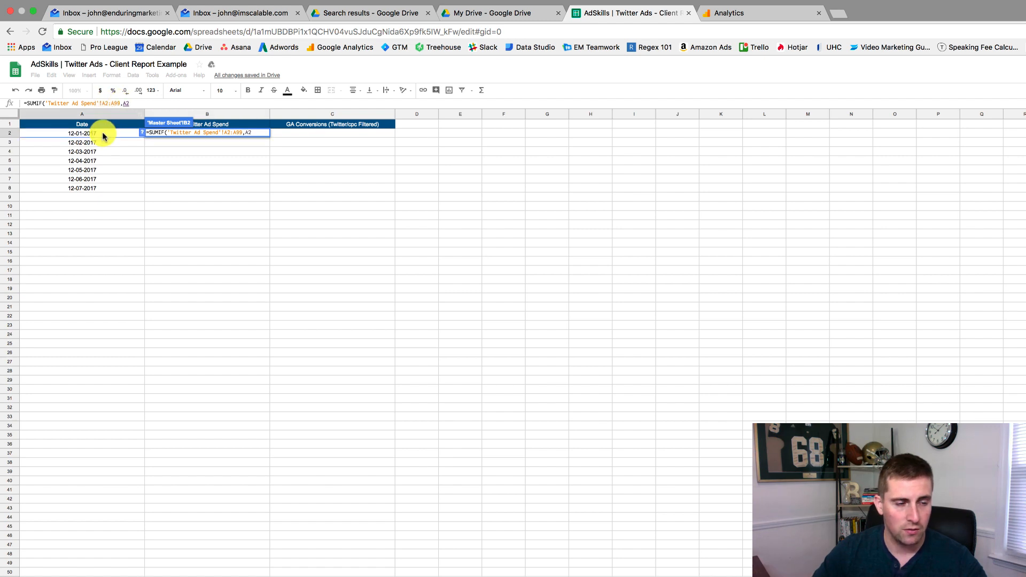
{"action": "type", "text": ","}
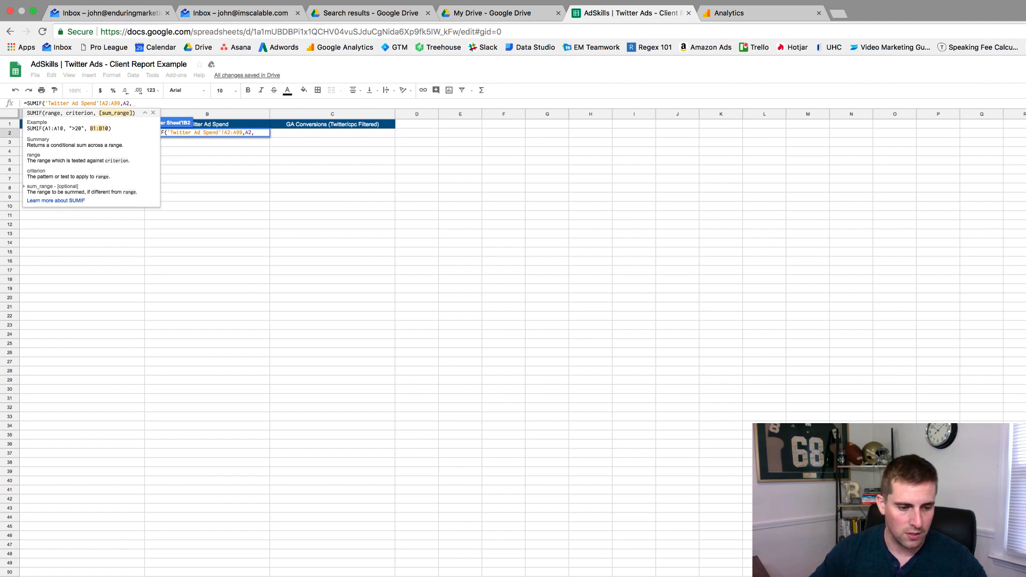
{"action": "left_click", "coordinate": [121, 576]}
{"action": "scroll", "coordinate": [389, 156], "scroll_direction": "up", "scroll_amount": 10}
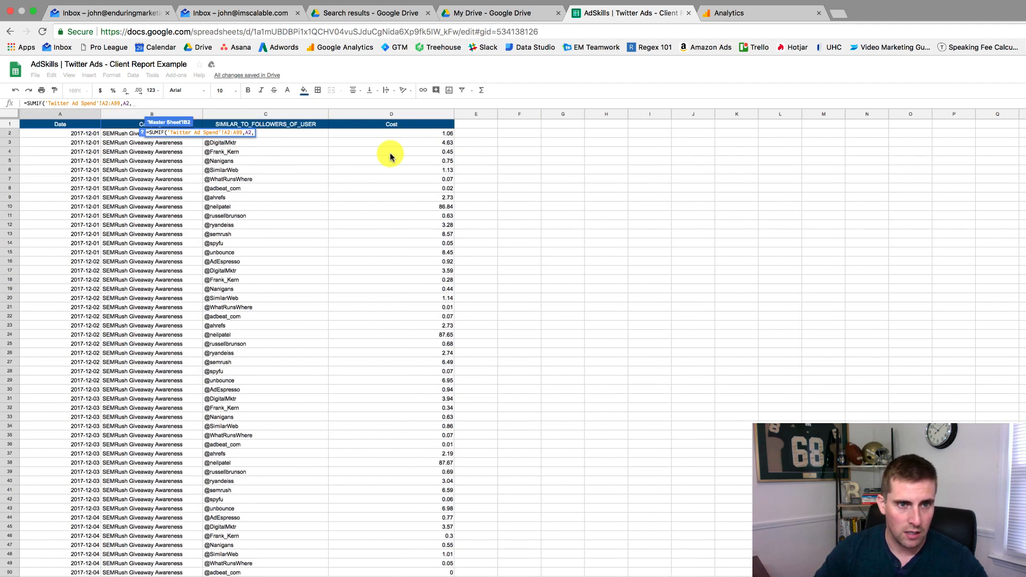
{"action": "left_click", "coordinate": [401, 137]}
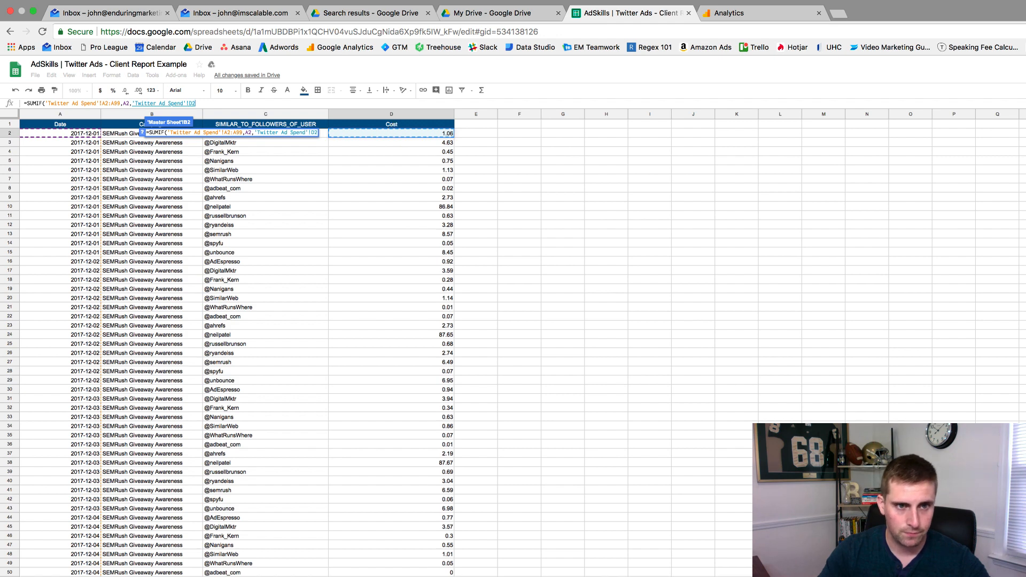
{"action": "left_click_drag", "start_coordinate": [401, 137], "coordinate": [396, 244]}
{"action": "left_click_drag", "start_coordinate": [397, 283], "coordinate": [397, 576]}
{"action": "key", "text": "Return"}
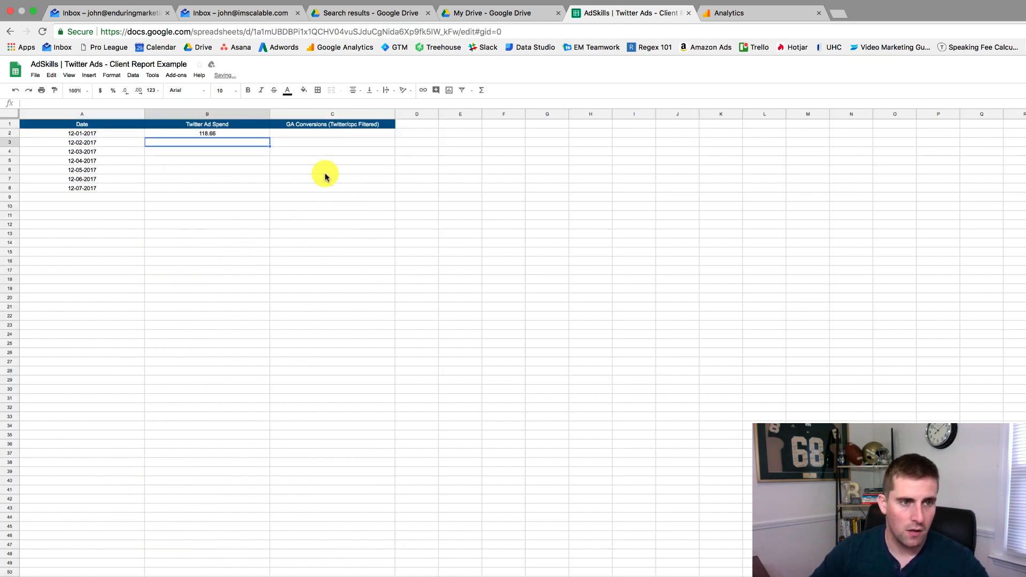
Check the 2017-12-01 costs in D2:D15 of the Twitter Ad Spend sheet against the summed spend.
{"action": "left_click", "coordinate": [160, 576]}
{"action": "scroll", "coordinate": [412, 160], "scroll_direction": "up", "scroll_amount": 10}
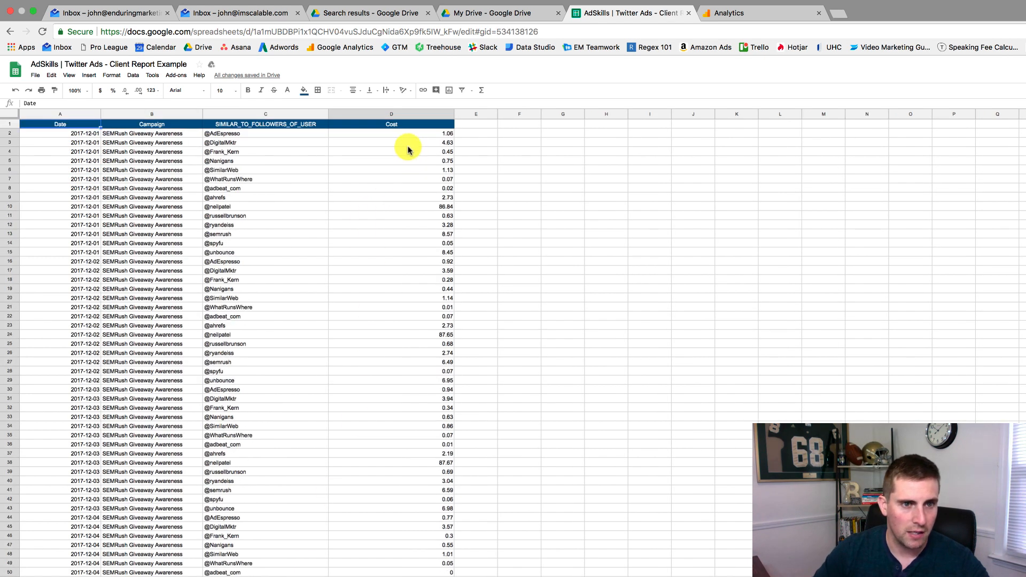
{"action": "left_click_drag", "start_coordinate": [408, 133], "coordinate": [415, 255]}
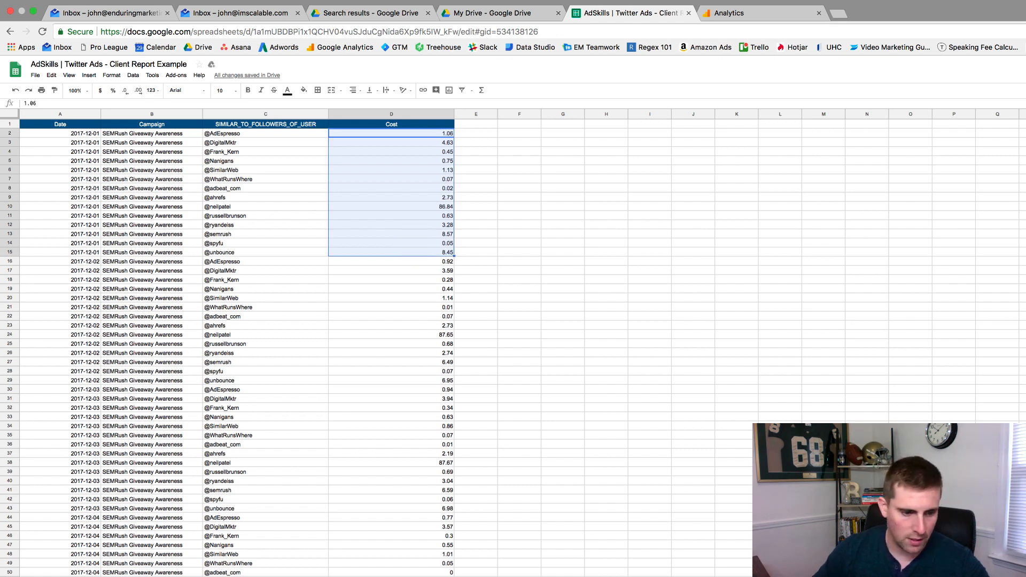
{"action": "key", "text": "Return"}
Fill the SUMIF formula from B2 down to B8 on the Master Sheet and inspect the copied formulas.
{"action": "left_click", "coordinate": [258, 134]}
{"action": "left_click_drag", "start_coordinate": [269, 137], "coordinate": [264, 191]}
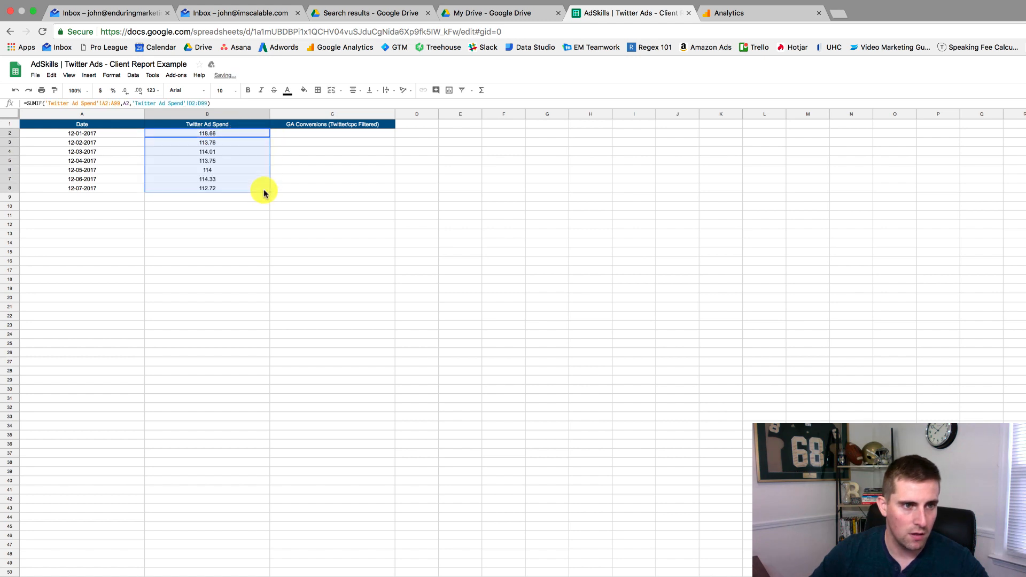
{"action": "left_click", "coordinate": [224, 143]}
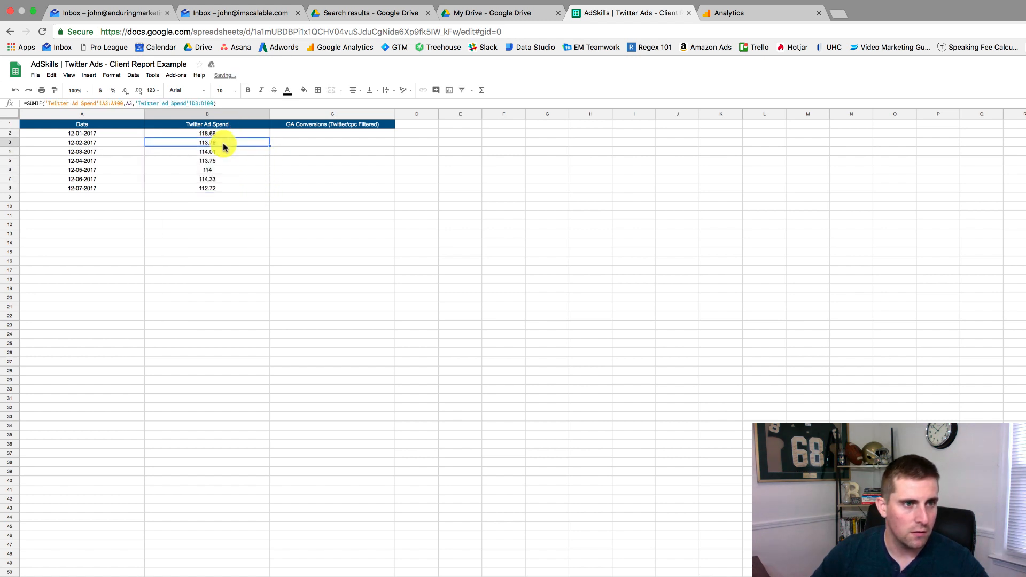
{"action": "left_click", "coordinate": [224, 149]}
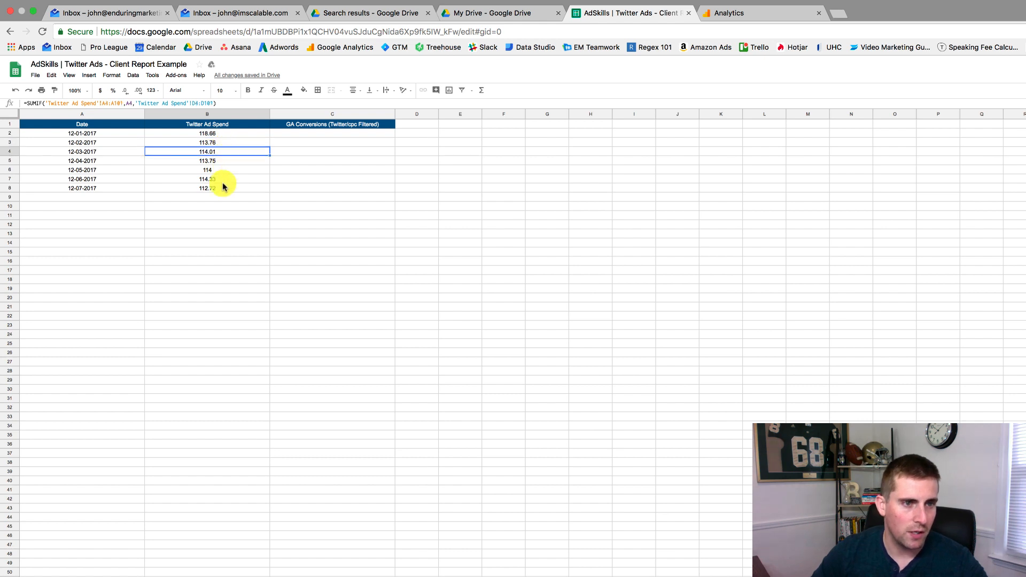
Format the whole Twitter Ad Spend column on the Master Sheet as currency in dollars.
{"action": "left_click_drag", "start_coordinate": [222, 134], "coordinate": [222, 178]}
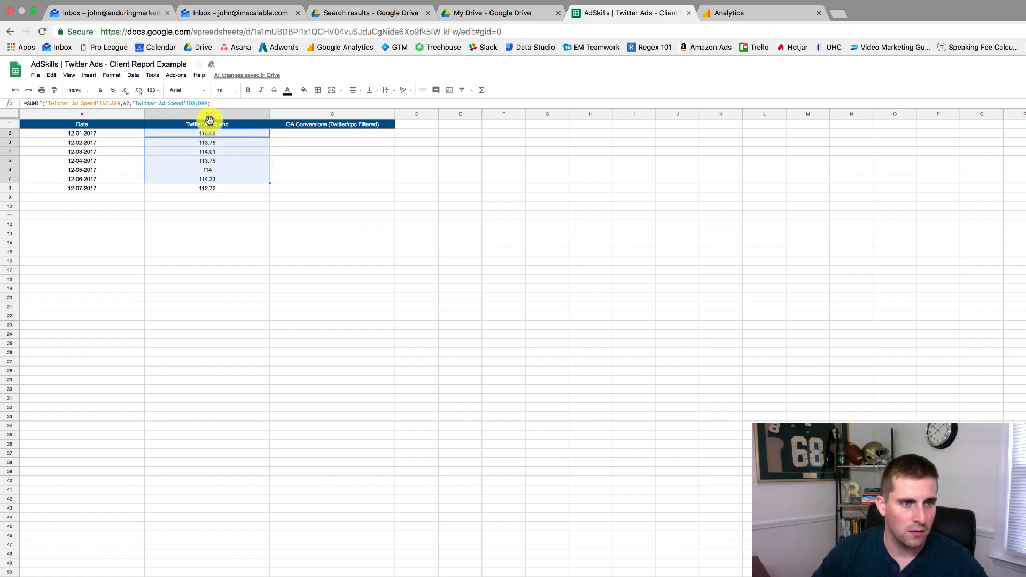
{"action": "left_click", "coordinate": [207, 115]}
{"action": "left_click", "coordinate": [100, 91]}
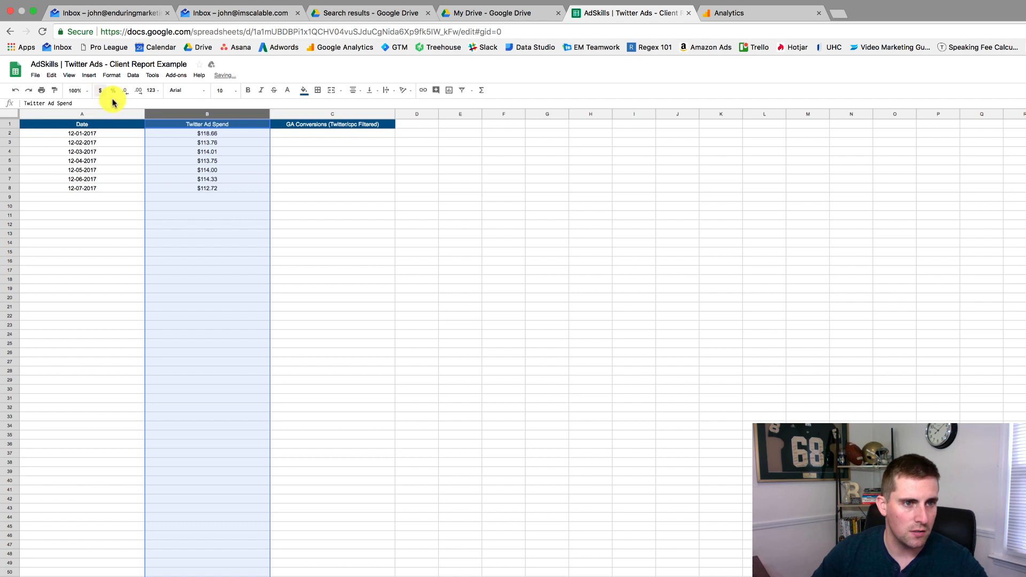
{"action": "left_click", "coordinate": [298, 171]}
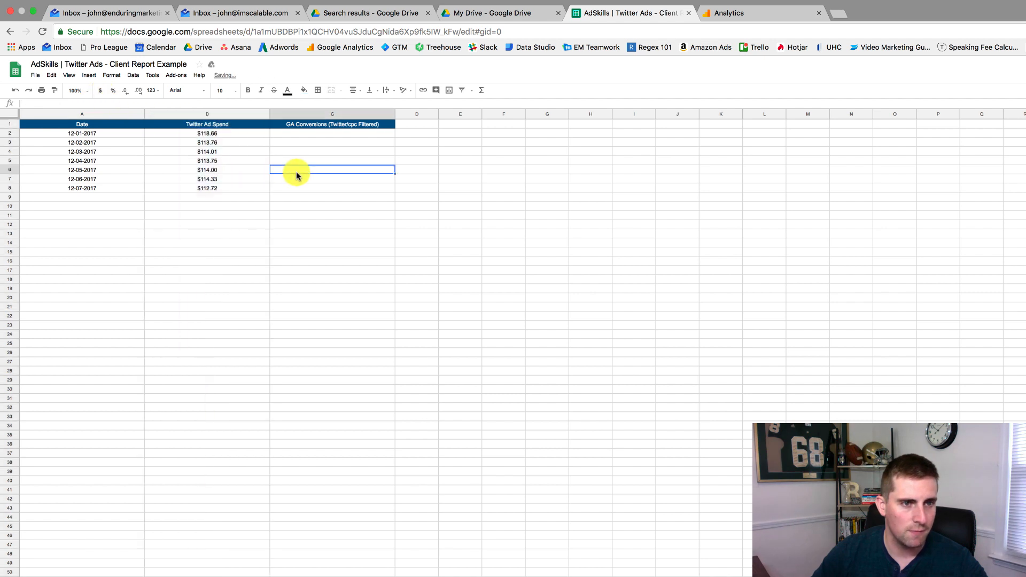
Enter =VLOOKUP(A2,ga_data,4) in C2 of the Master Sheet to pull the GA conversions for that date.
{"action": "left_click", "coordinate": [299, 135]}
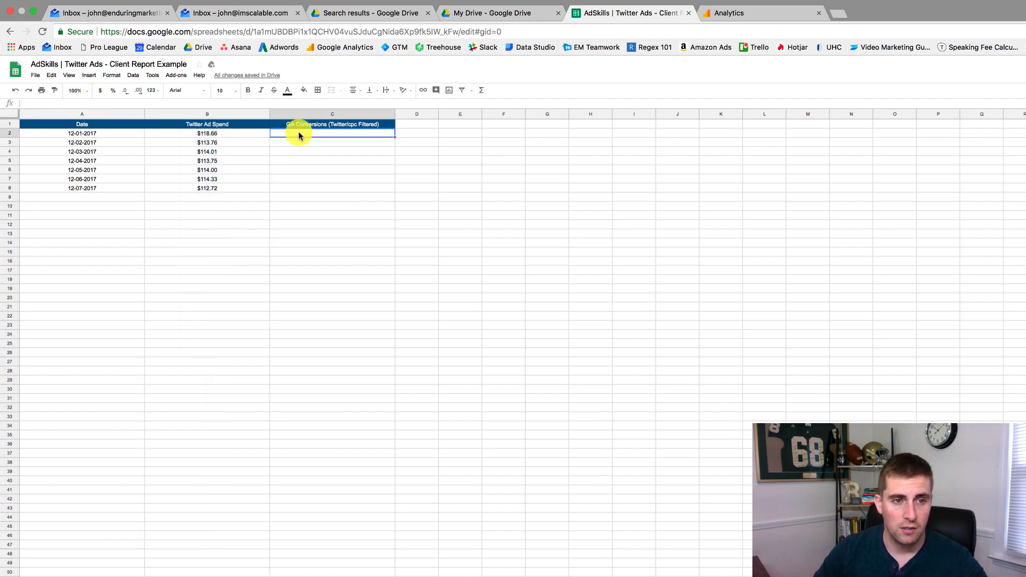
{"action": "left_click", "coordinate": [160, 576]}
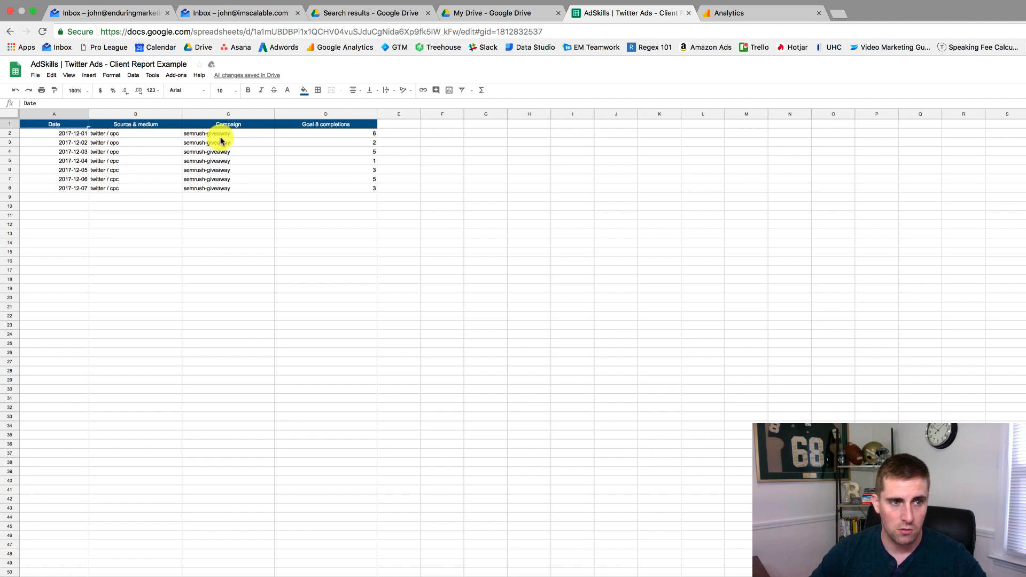
{"action": "left_click", "coordinate": [133, 576]}
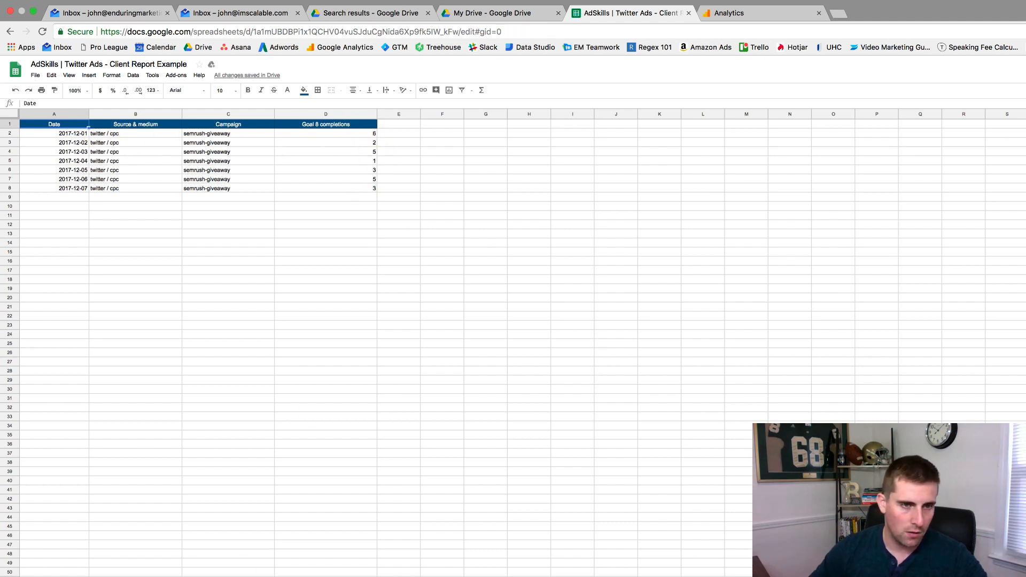
{"action": "type", "text": "=VLOOKUP("}
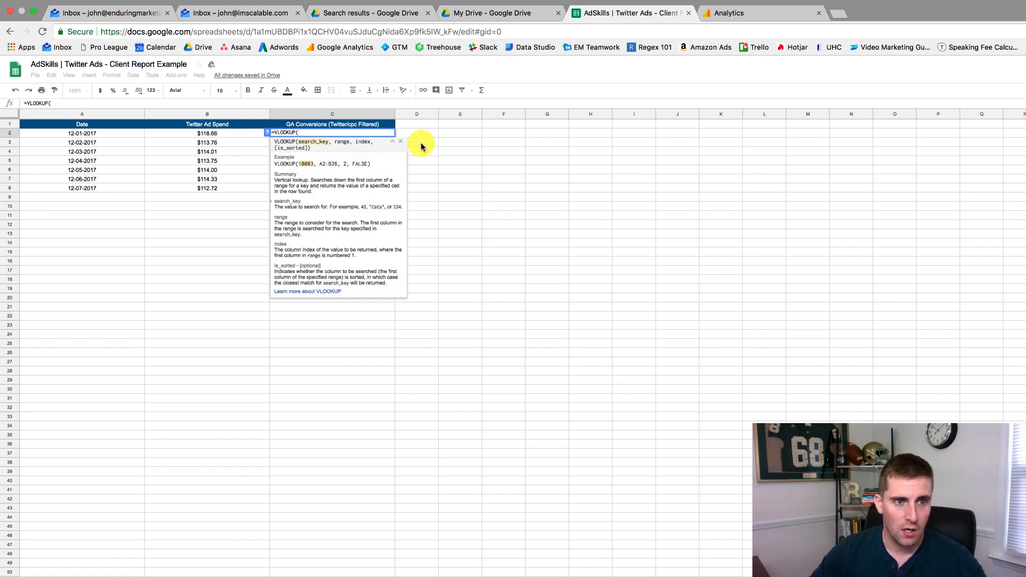
{"action": "left_click", "coordinate": [112, 135]}
{"action": "type", "text": ",ga"}
{"action": "left_click", "coordinate": [299, 161]}
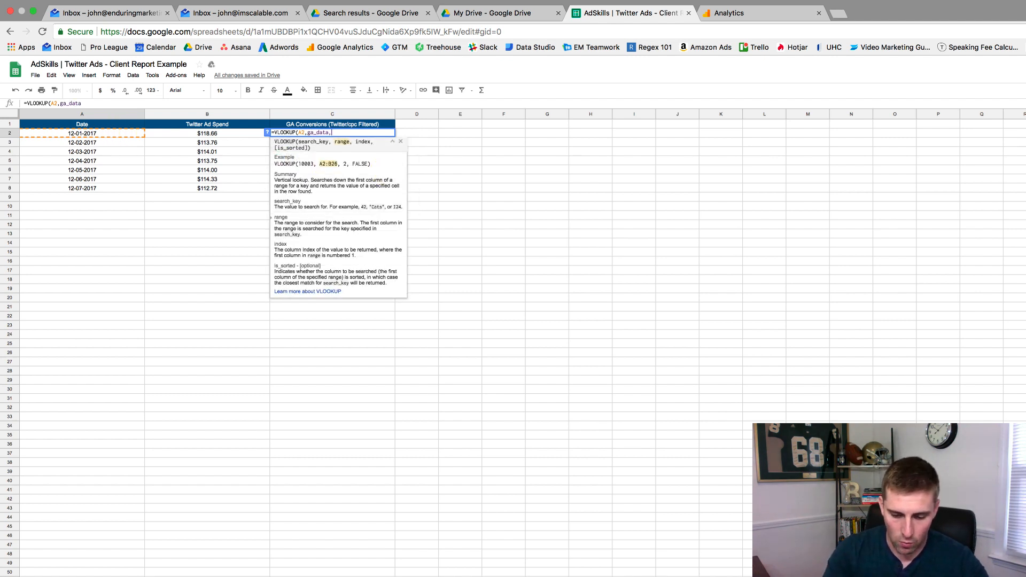
{"action": "type", "text": ",4)"}
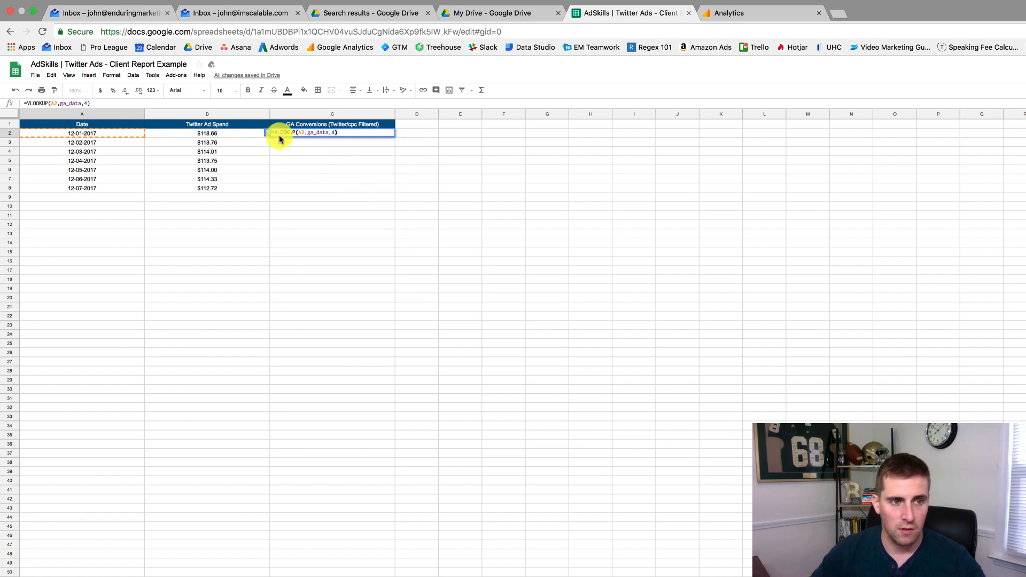
{"action": "left_click_drag", "start_coordinate": [280, 133], "coordinate": [332, 131]}
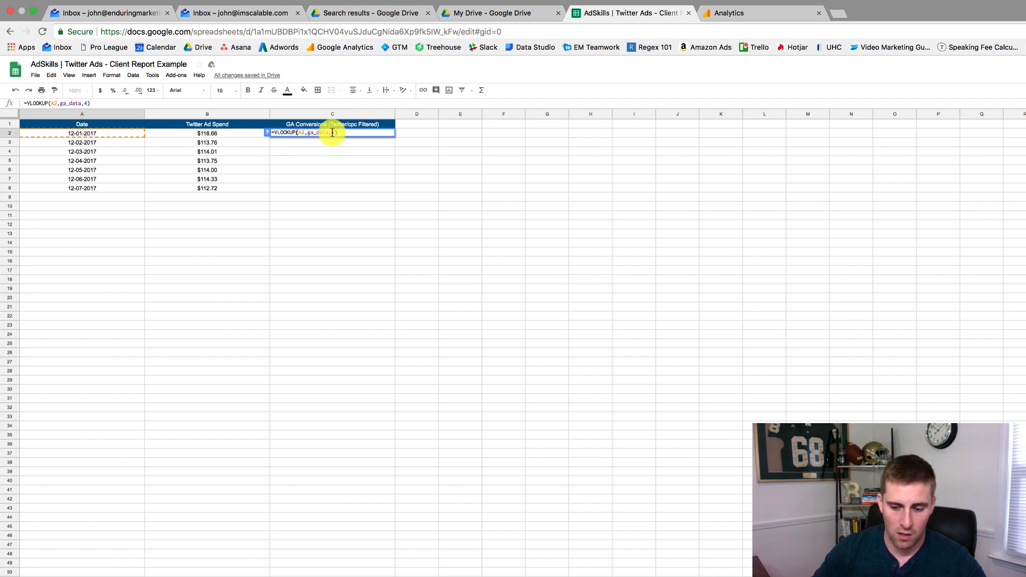
{"action": "key", "text": "Return"}
Fill the VLOOKUP down to C8 and compare the conversions with the GA Conversion Data sheet.
{"action": "left_click", "coordinate": [353, 133]}
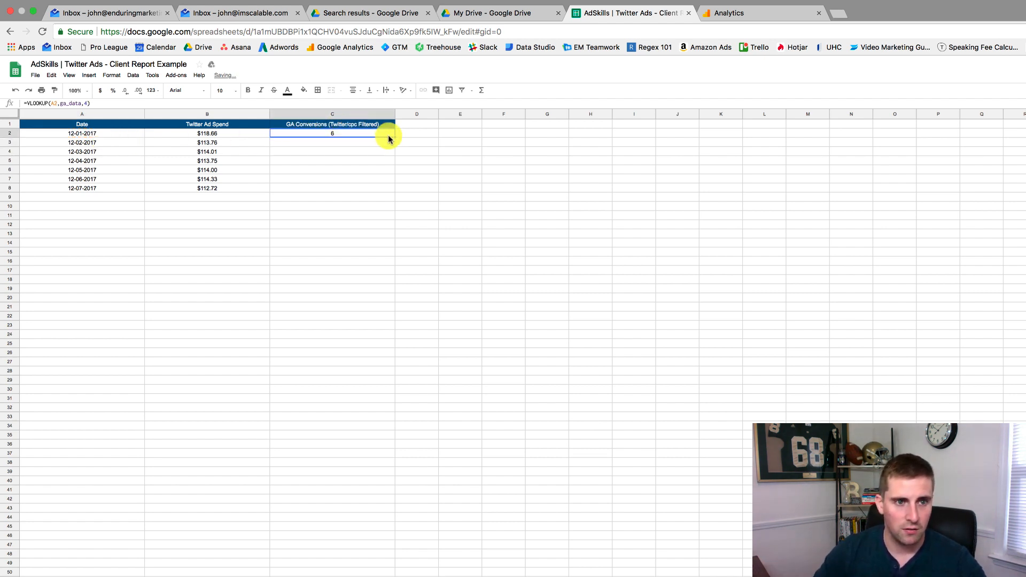
{"action": "left_click_drag", "start_coordinate": [394, 137], "coordinate": [390, 189]}
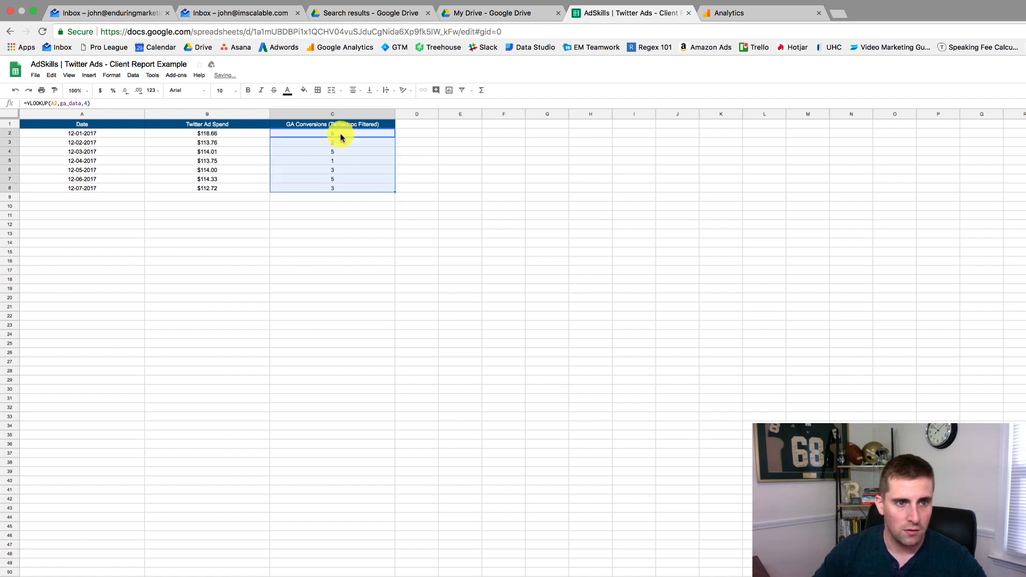
{"action": "left_click", "coordinate": [230, 576]}
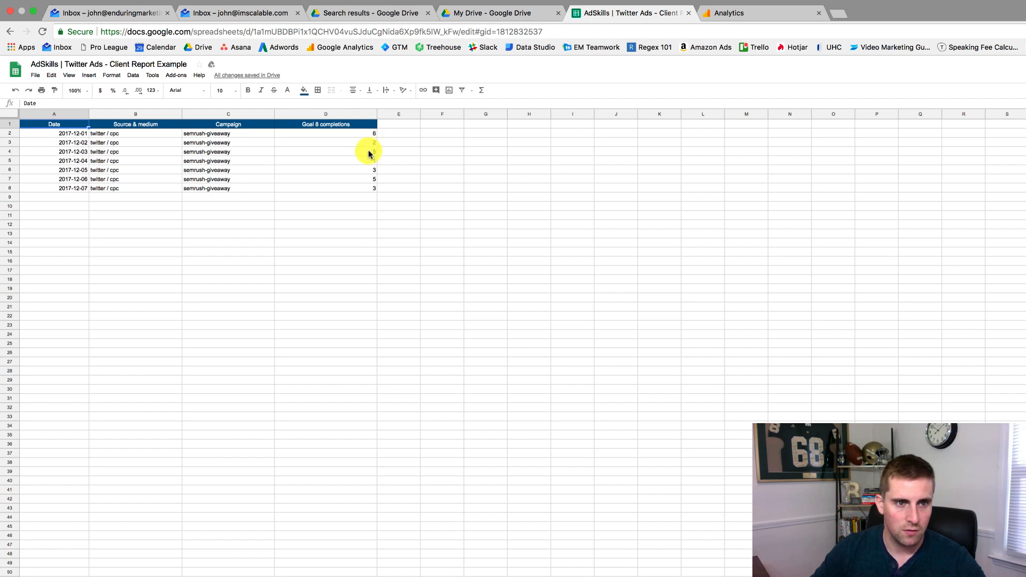
{"action": "left_click", "coordinate": [184, 576]}
Enter =B2/C2 in D2 of the Master Sheet to calculate cost per conversion.
{"action": "key", "text": "Right"}
{"action": "key", "text": "Return"}
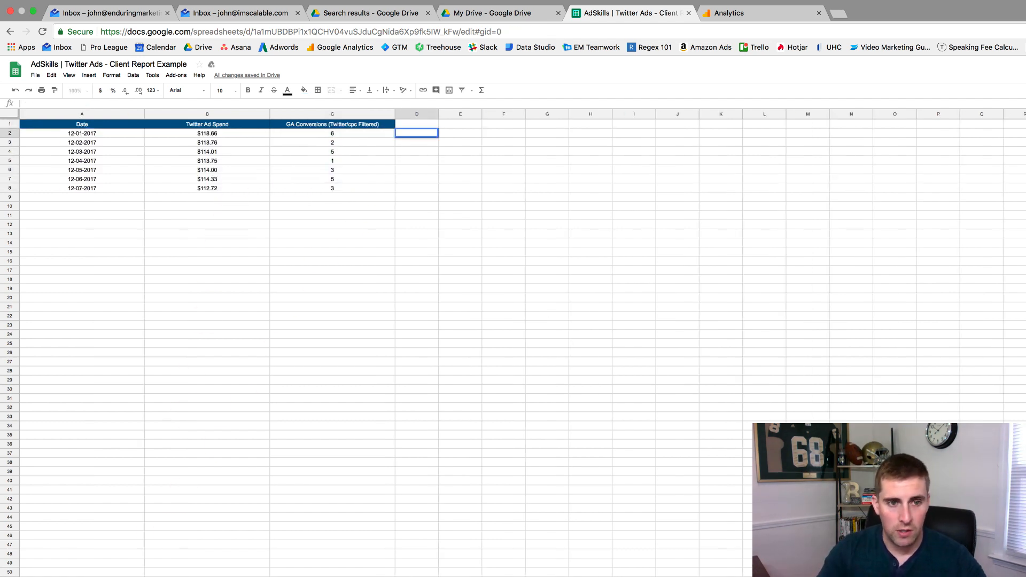
{"action": "type", "text": "="}
{"action": "key", "text": "Left"}
{"action": "key", "text": "Left"}
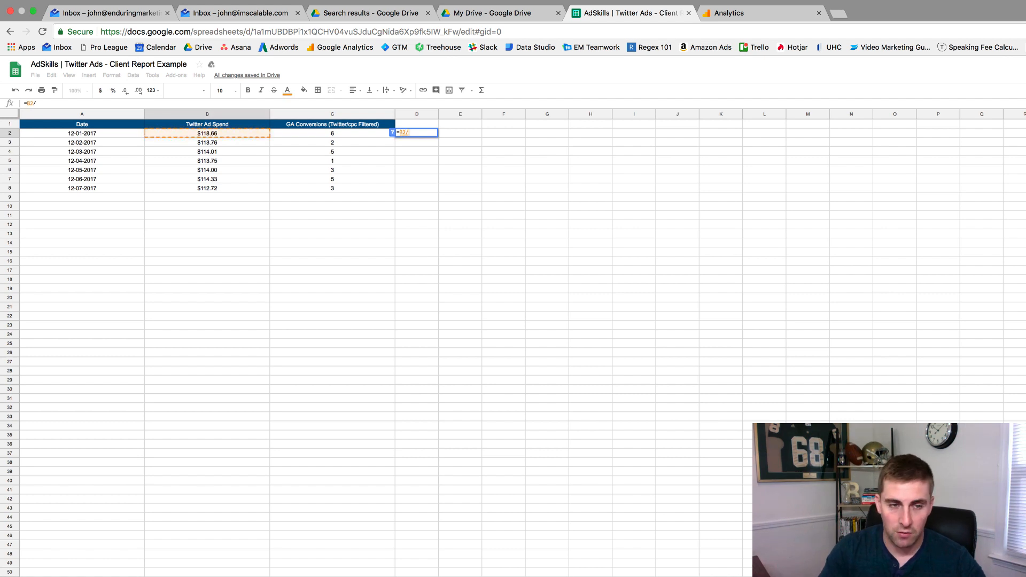
{"action": "type", "text": "/"}
{"action": "key", "text": "Left"}
{"action": "key", "text": "Return"}
Fill the cost-per-conversion formula from D2 down to D8, and clear those cells again.
{"action": "left_click", "coordinate": [428, 133]}
{"action": "left_click_drag", "start_coordinate": [438, 138], "coordinate": [429, 190]}
{"action": "left_click", "coordinate": [418, 141]}
{"action": "left_click_drag", "start_coordinate": [417, 134], "coordinate": [417, 190]}
{"action": "key", "text": "Delete"}
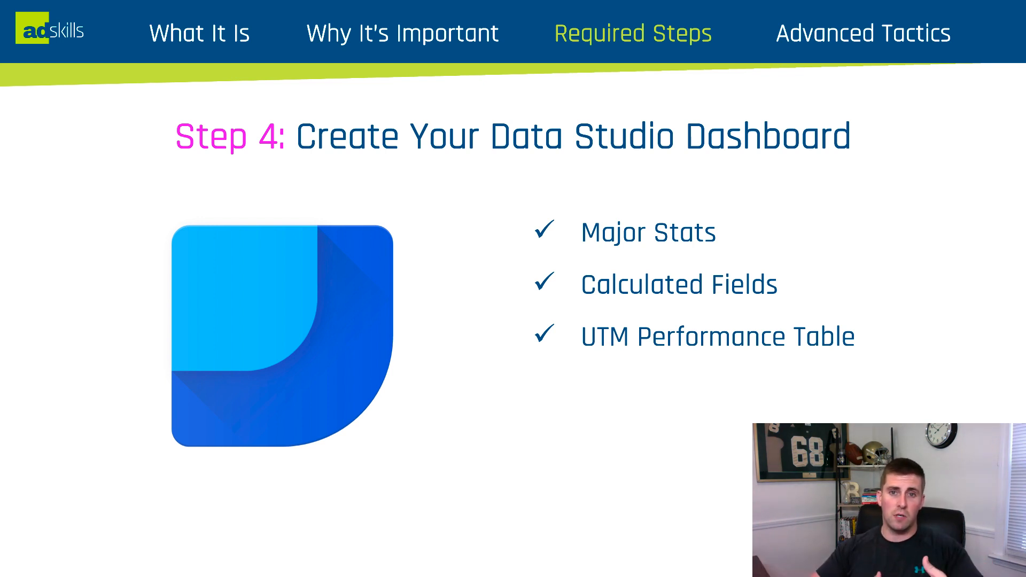
{"action": "key", "text": "Right"}
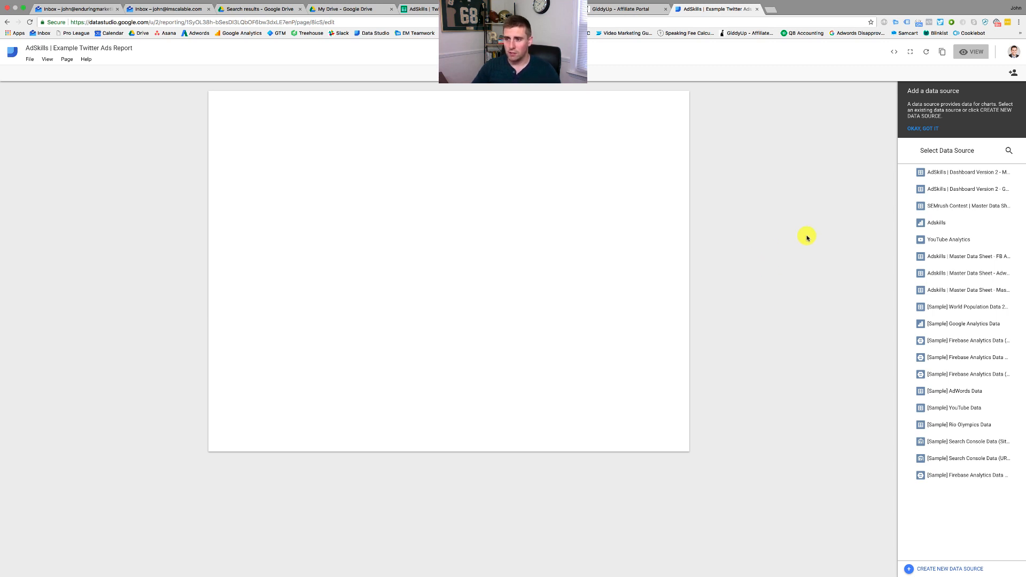
Create a Data Studio data source with the Google Sheets connector from the Master Sheet of AdSkills | Twitter Ads - Client Report Example.
{"action": "left_click", "coordinate": [960, 570]}
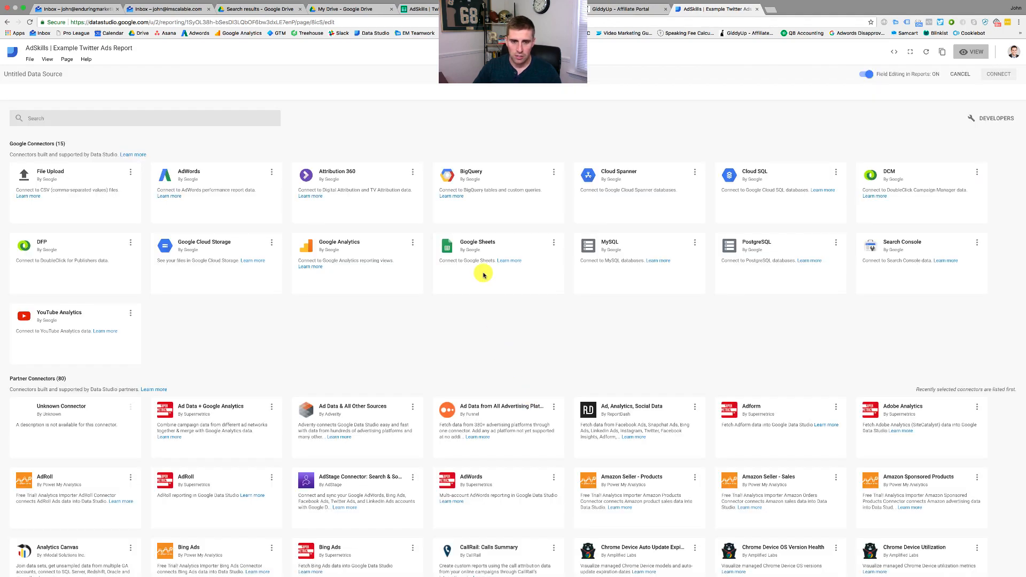
{"action": "scroll", "coordinate": [270, 305], "scroll_direction": "down", "scroll_amount": 5}
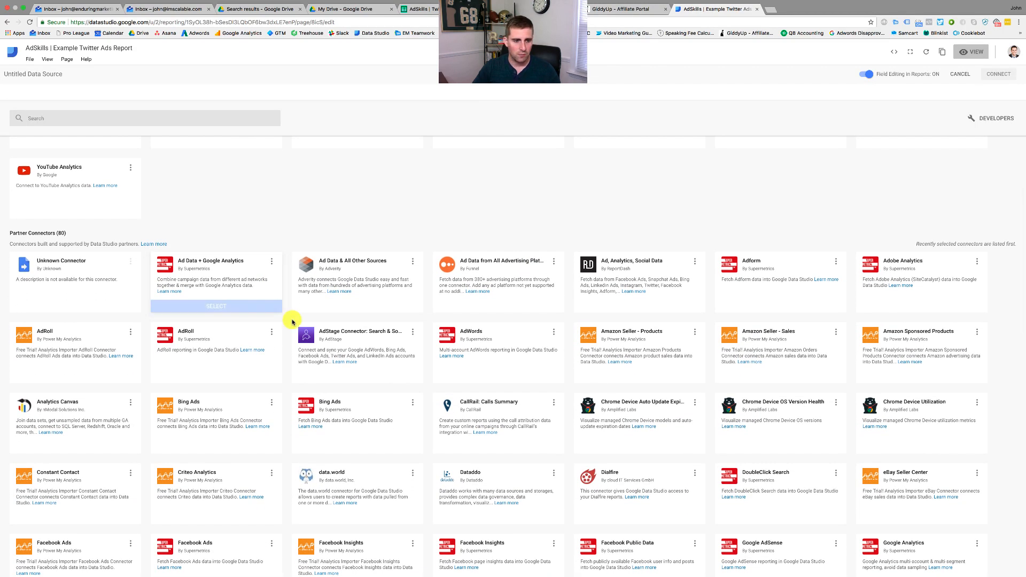
{"action": "scroll", "coordinate": [289, 333], "scroll_direction": "down", "scroll_amount": 8}
{"action": "scroll", "coordinate": [289, 334], "scroll_direction": "down", "scroll_amount": 13}
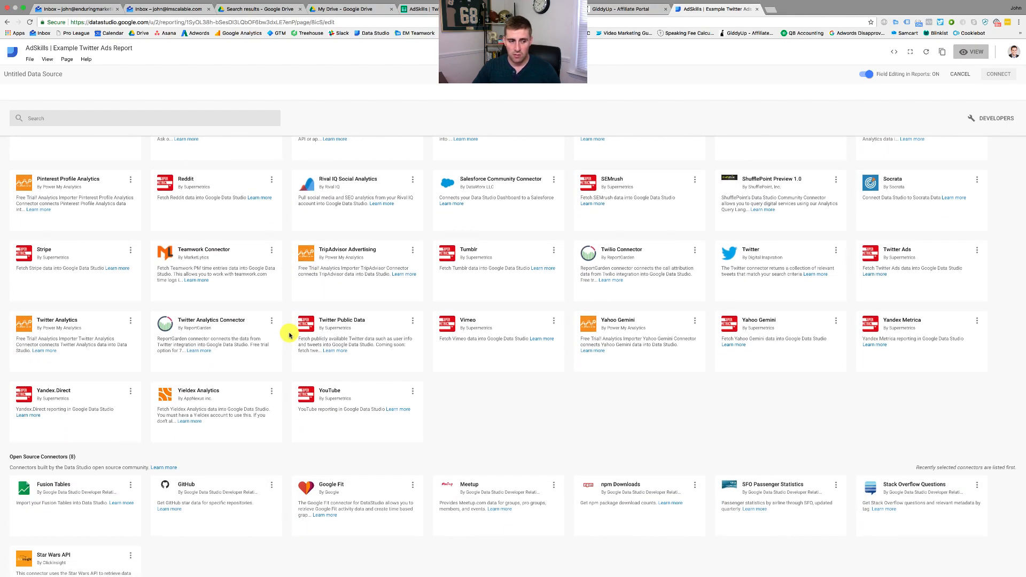
{"action": "scroll", "coordinate": [289, 334], "scroll_direction": "up", "scroll_amount": 20}
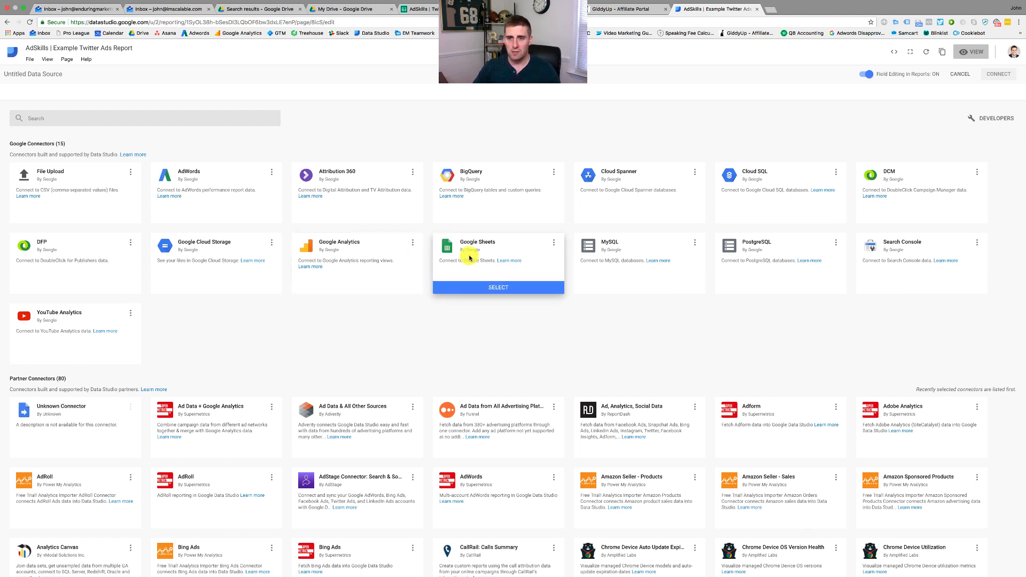
{"action": "left_click", "coordinate": [491, 289]}
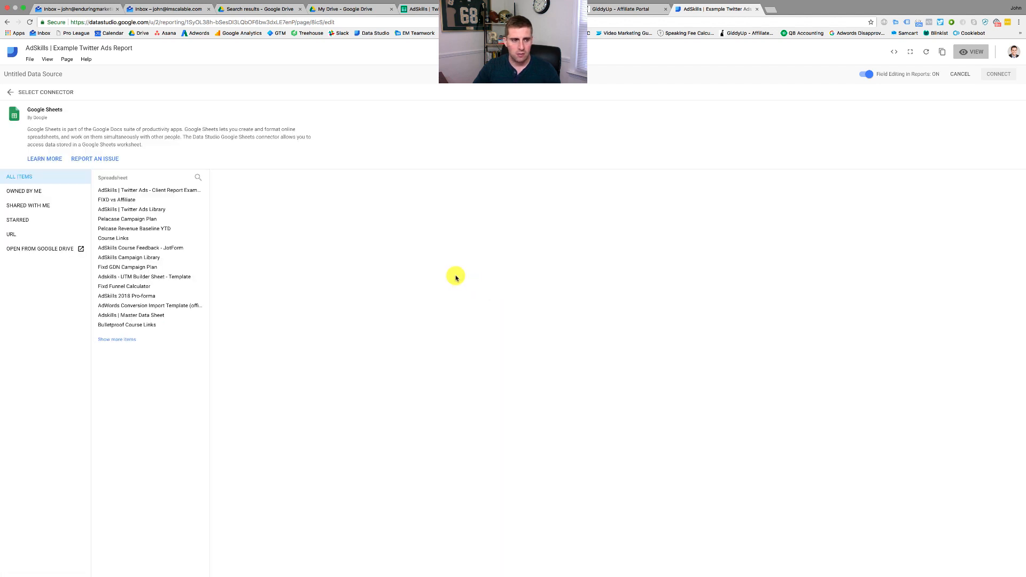
{"action": "left_click", "coordinate": [154, 192]}
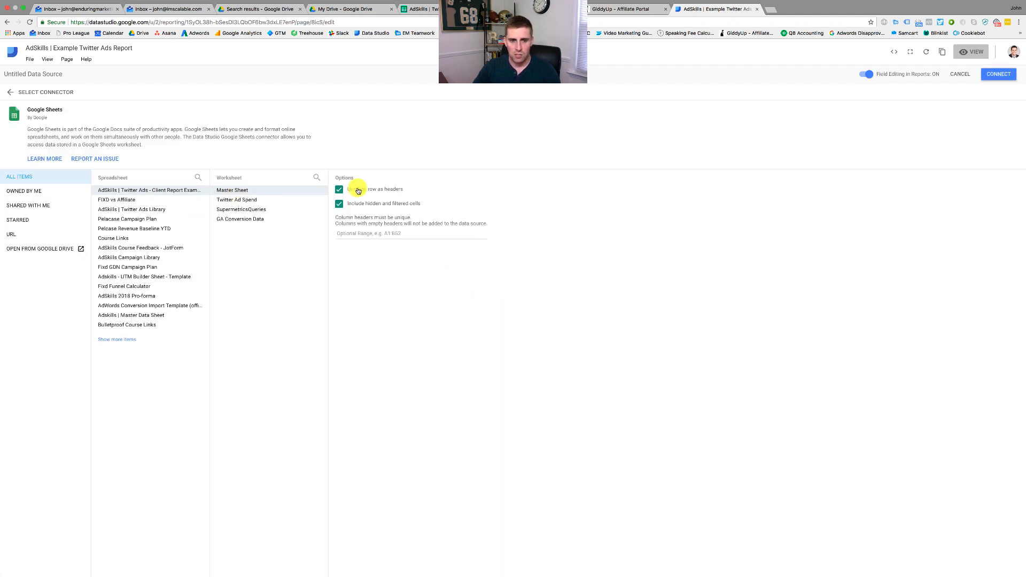
{"action": "left_click", "coordinate": [998, 74]}
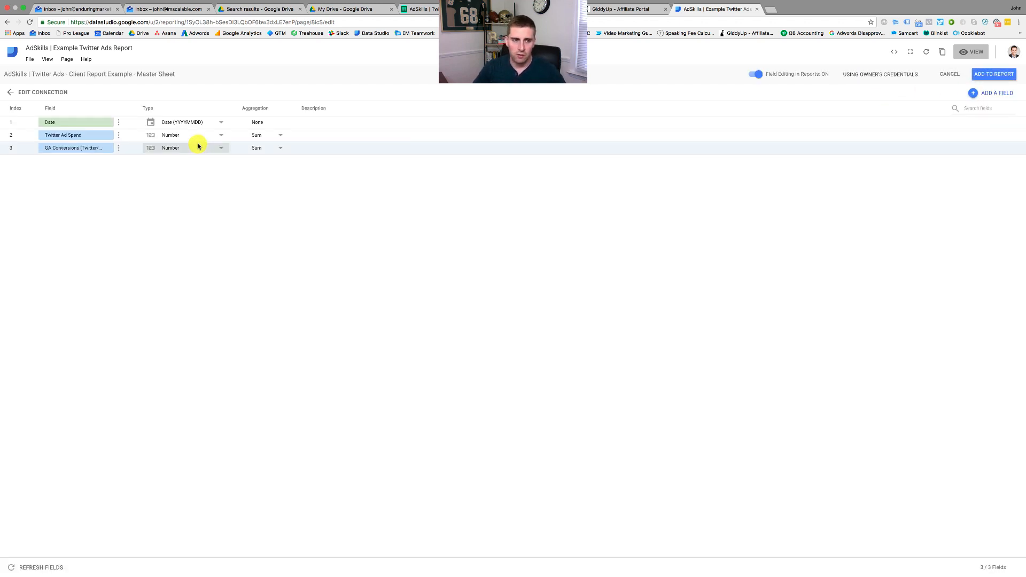
Set the Twitter Ad Spend field's type to Currency (USD - US Dollar) and add the data source to the report.
{"action": "left_click", "coordinate": [210, 137]}
{"action": "mouse_move", "coordinate": [213, 217]}
{"action": "left_click", "coordinate": [303, 217]}
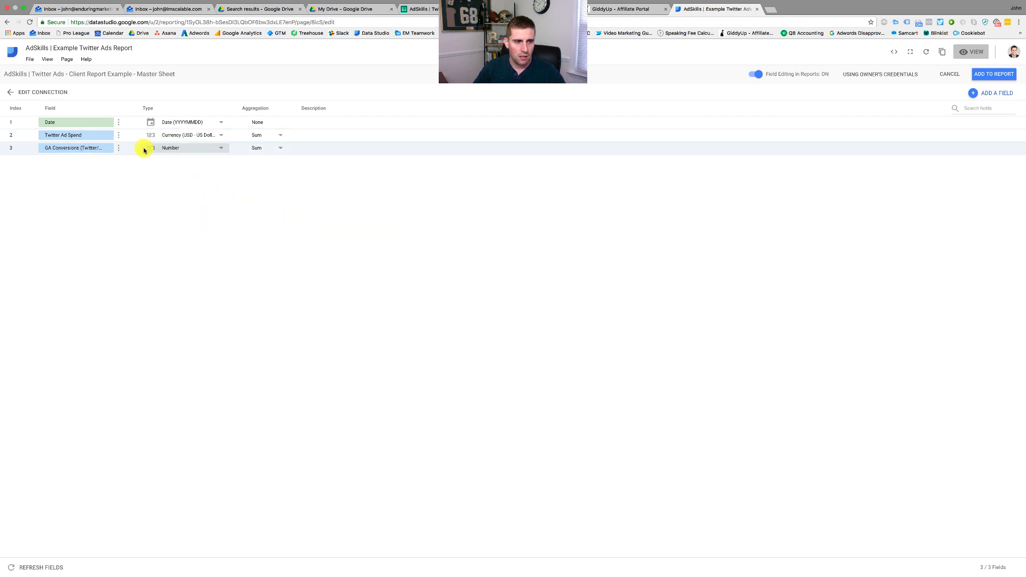
{"action": "left_click", "coordinate": [996, 74]}
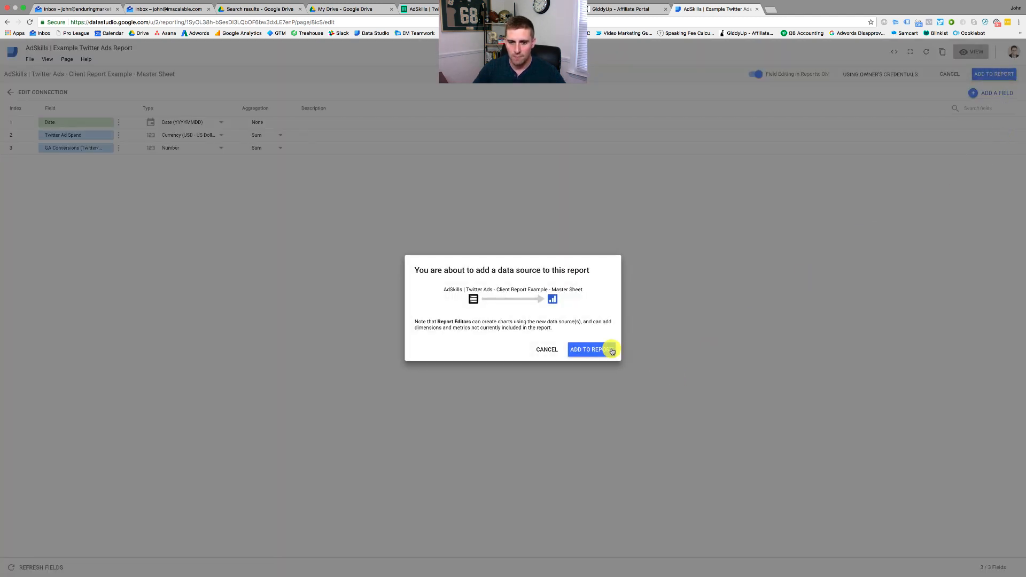
{"action": "left_click", "coordinate": [603, 346]}
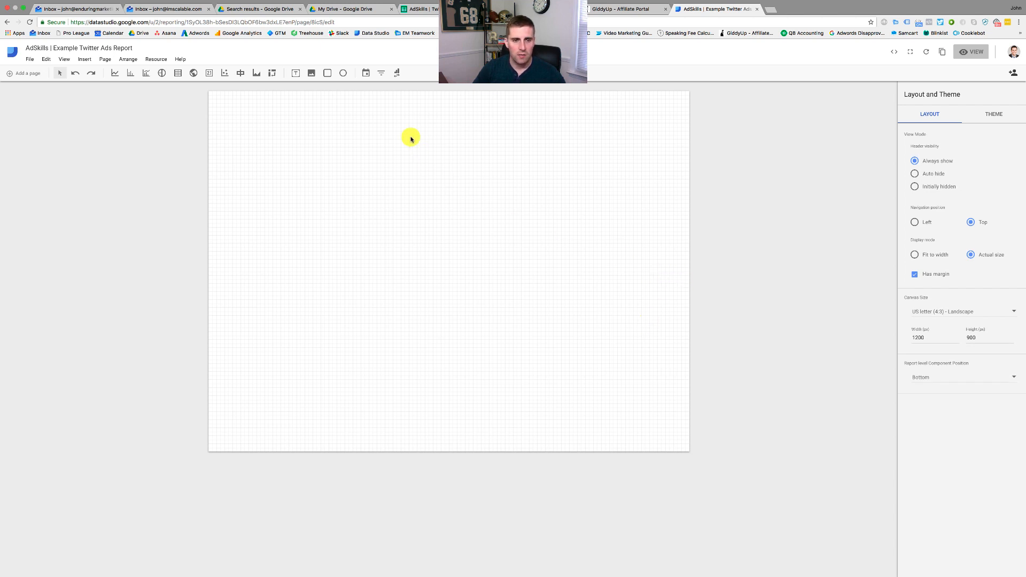
Add a date range control in the page's upper-left corner, defaulting to Dec 1 through Dec 7, 2017, and slightly reduce its height.
{"action": "left_click", "coordinate": [367, 75]}
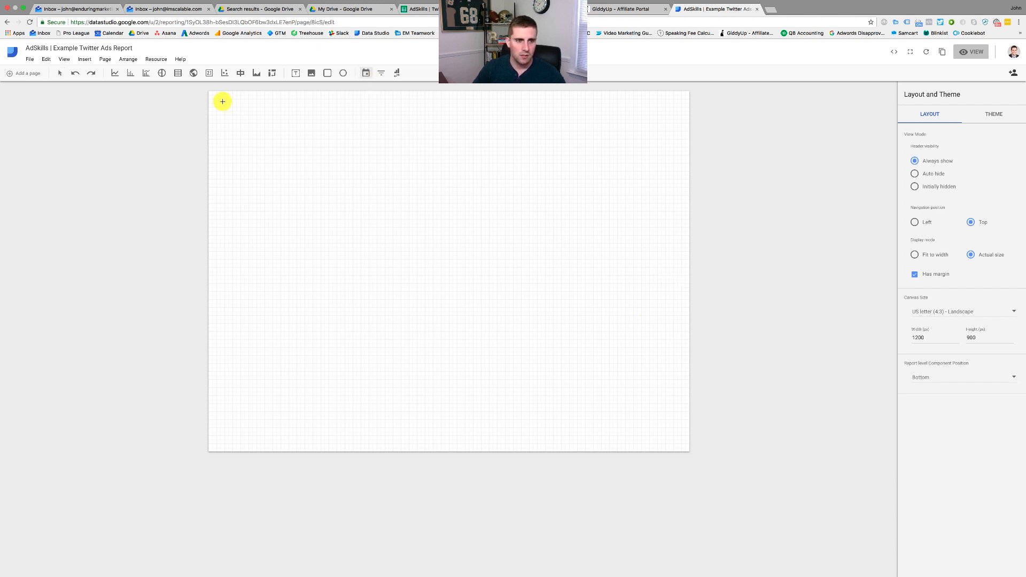
{"action": "left_click_drag", "start_coordinate": [220, 100], "coordinate": [401, 127]}
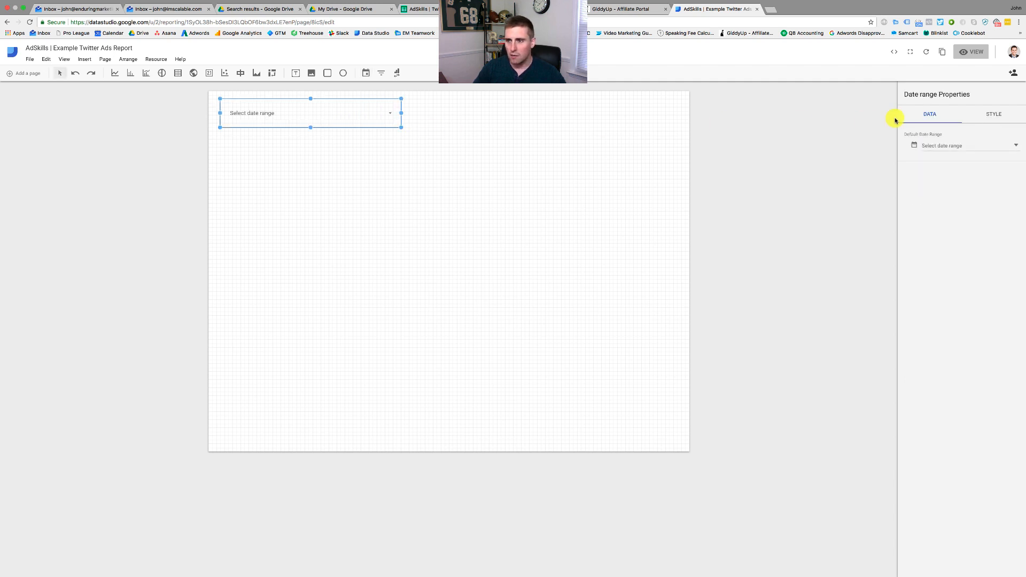
{"action": "left_click", "coordinate": [951, 145]}
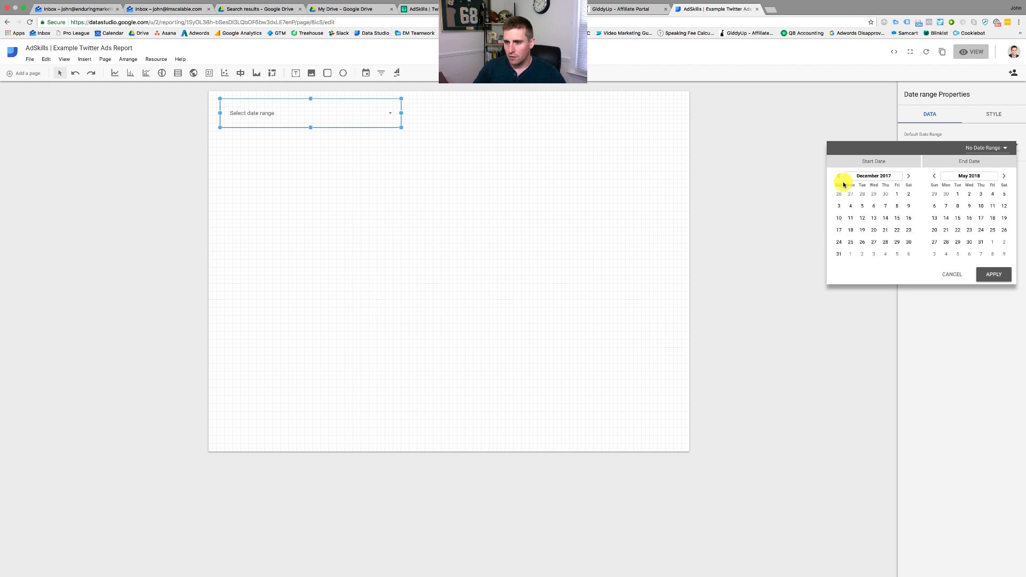
{"action": "left_click", "coordinate": [898, 194]}
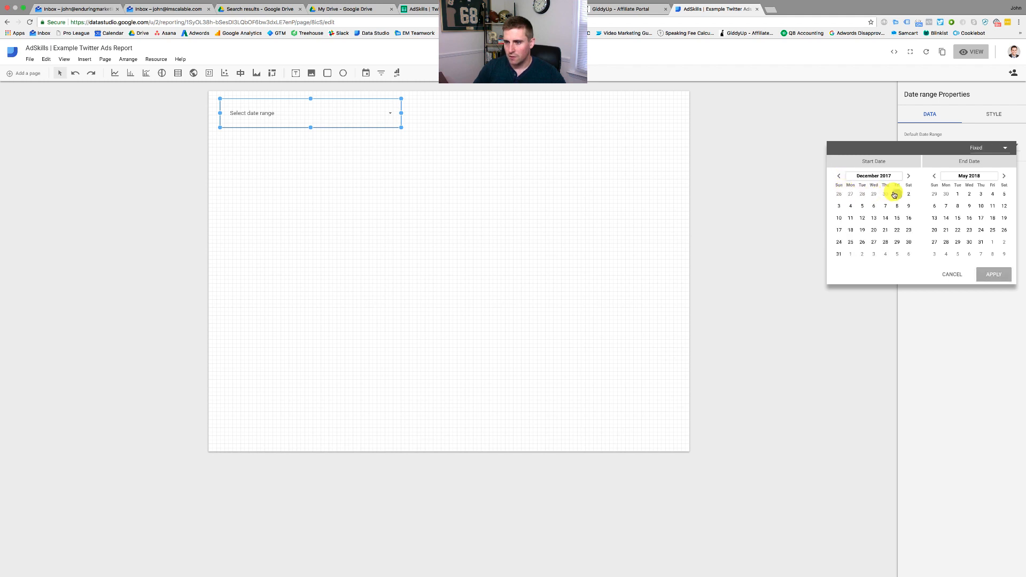
{"action": "left_click", "coordinate": [934, 177]}
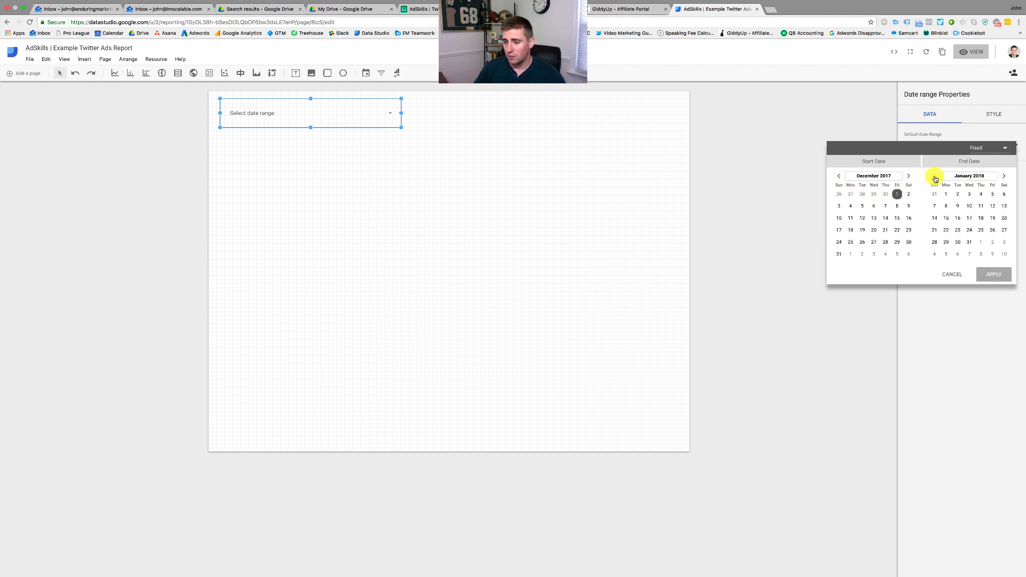
{"action": "left_click", "coordinate": [981, 206]}
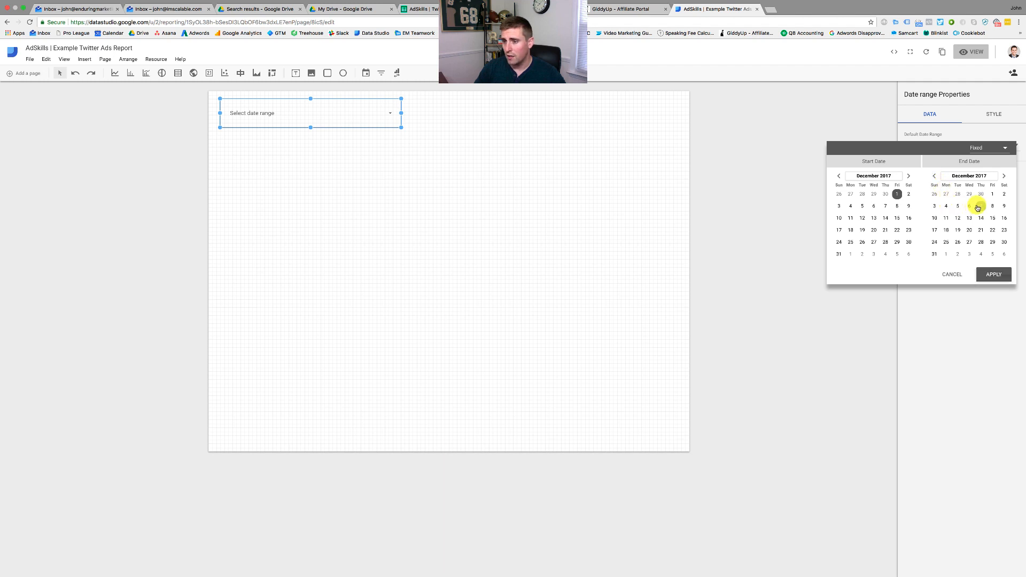
{"action": "left_click", "coordinate": [996, 273]}
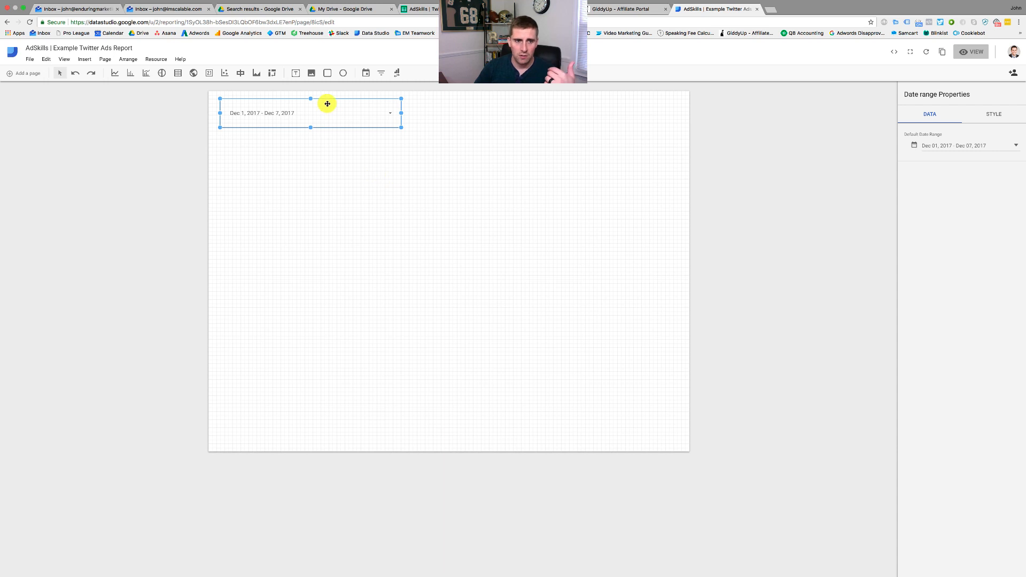
{"action": "left_click_drag", "start_coordinate": [328, 105], "coordinate": [311, 129]}
{"action": "left_click", "coordinate": [324, 139]}
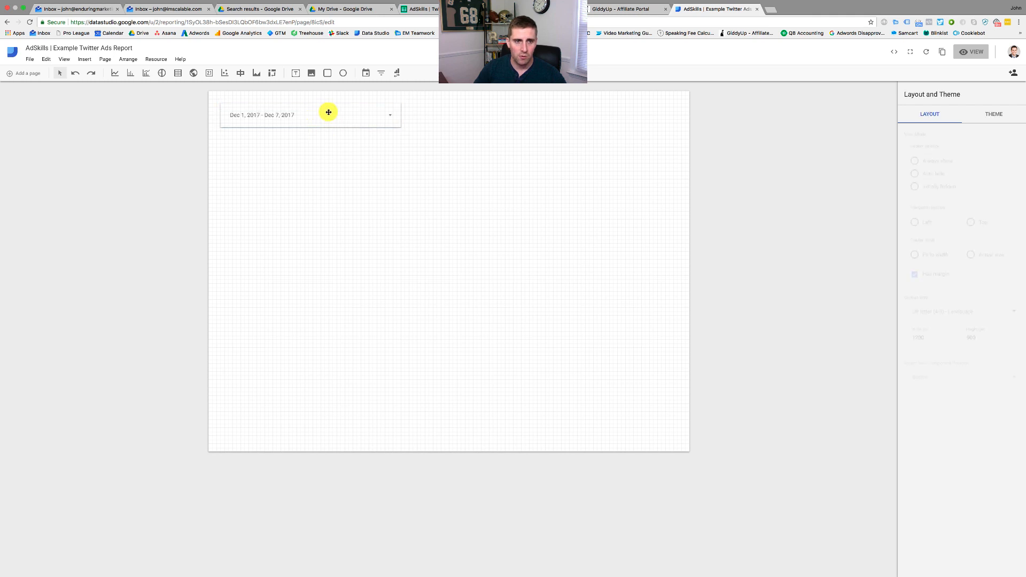
Add a Twitter Ad Spend scorecard below the date range control and center its metric name, value and comparison.
{"action": "left_click", "coordinate": [209, 74]}
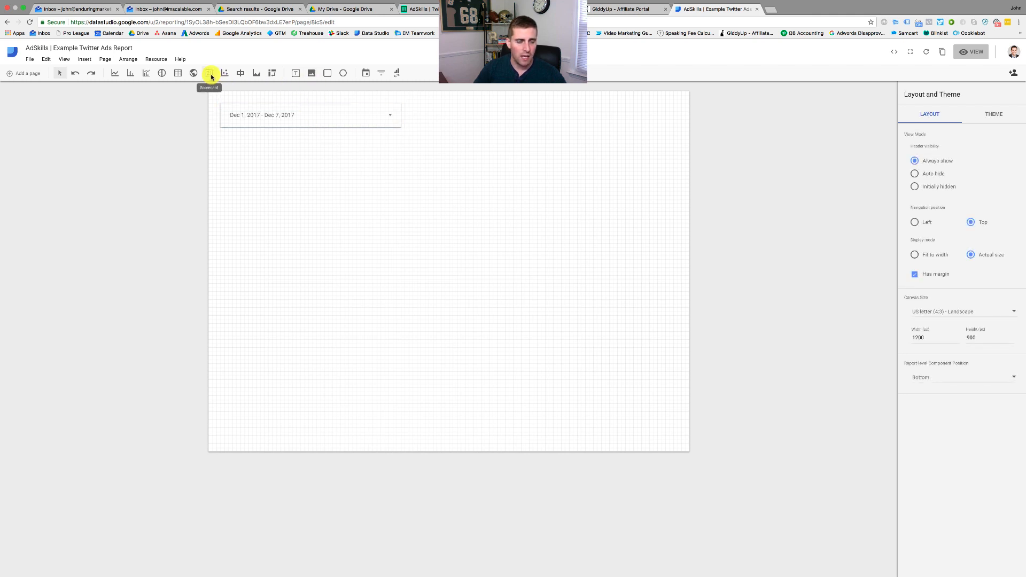
{"action": "left_click_drag", "start_coordinate": [221, 140], "coordinate": [325, 187]}
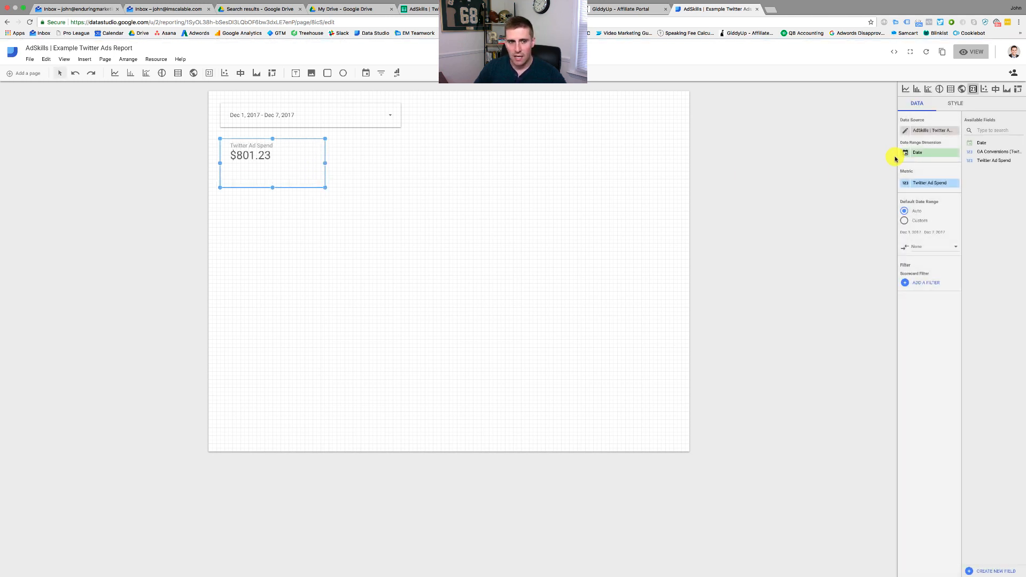
{"action": "left_click", "coordinate": [960, 106]}
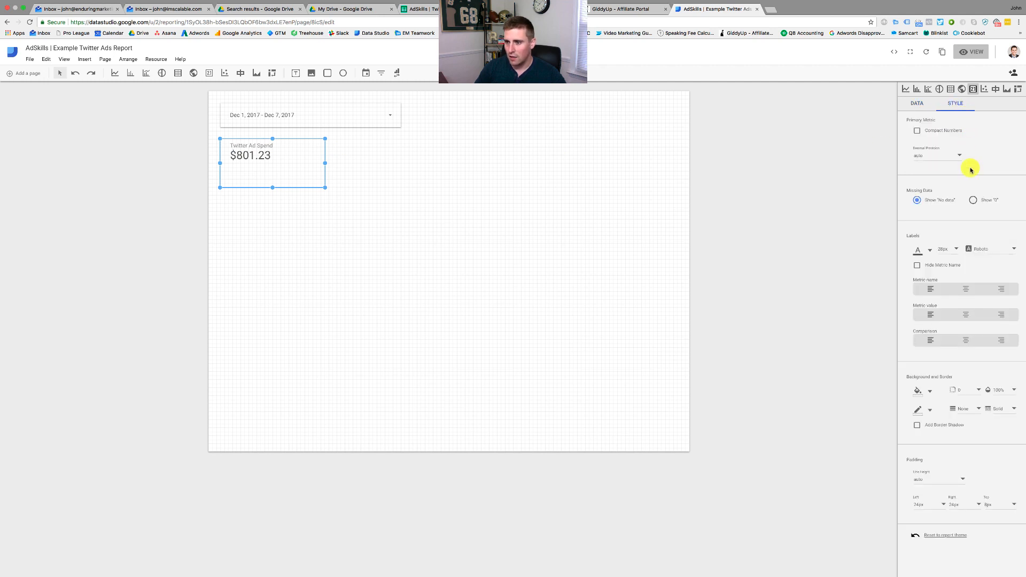
{"action": "left_click", "coordinate": [966, 289]}
{"action": "left_click", "coordinate": [966, 314]}
{"action": "left_click", "coordinate": [966, 340]}
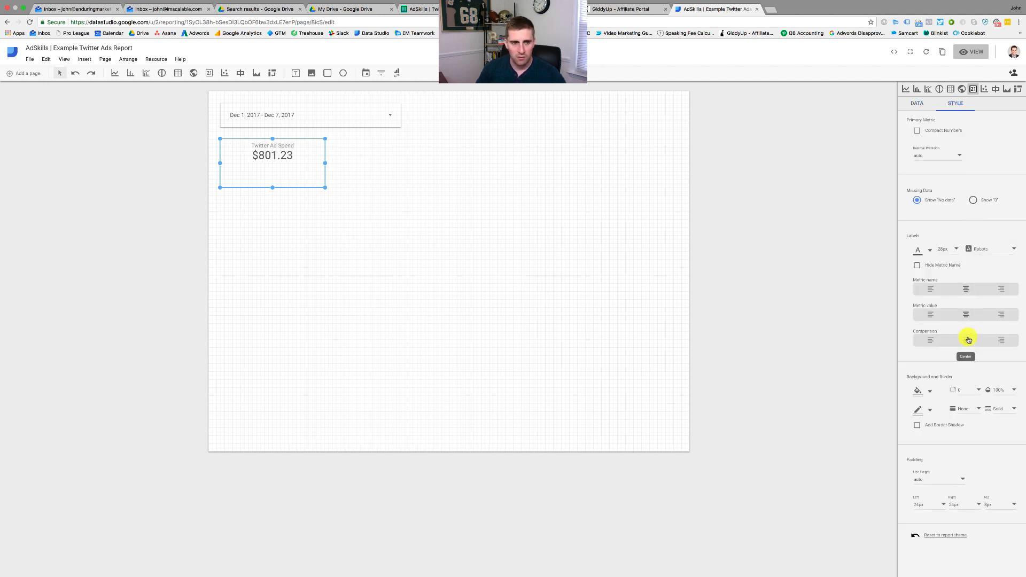
Compare the Twitter Ad Spend scorecard with the previous period and slightly reduce its height.
{"action": "left_click", "coordinate": [916, 105]}
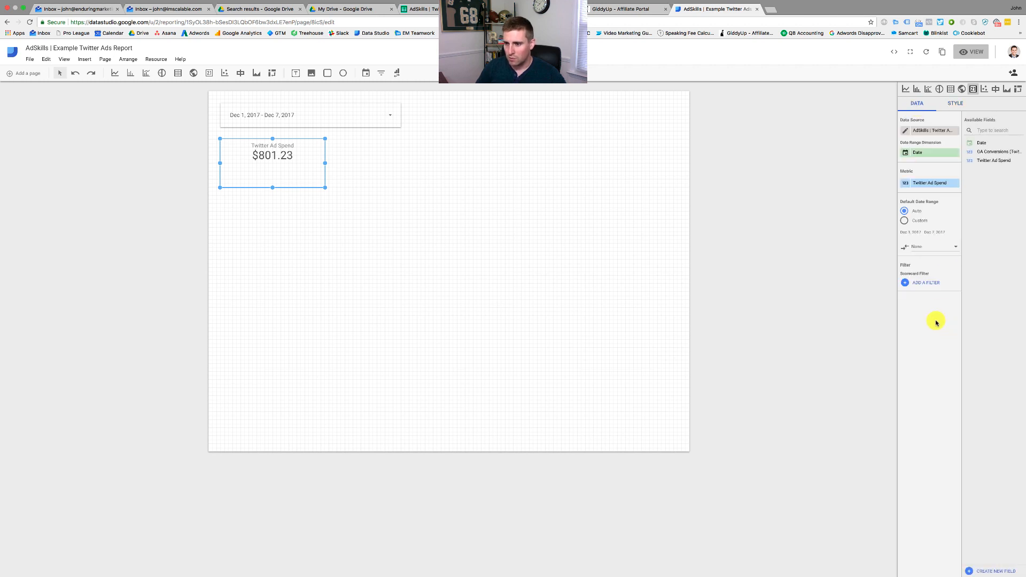
{"action": "left_click", "coordinate": [930, 252]}
{"action": "left_click", "coordinate": [935, 268]}
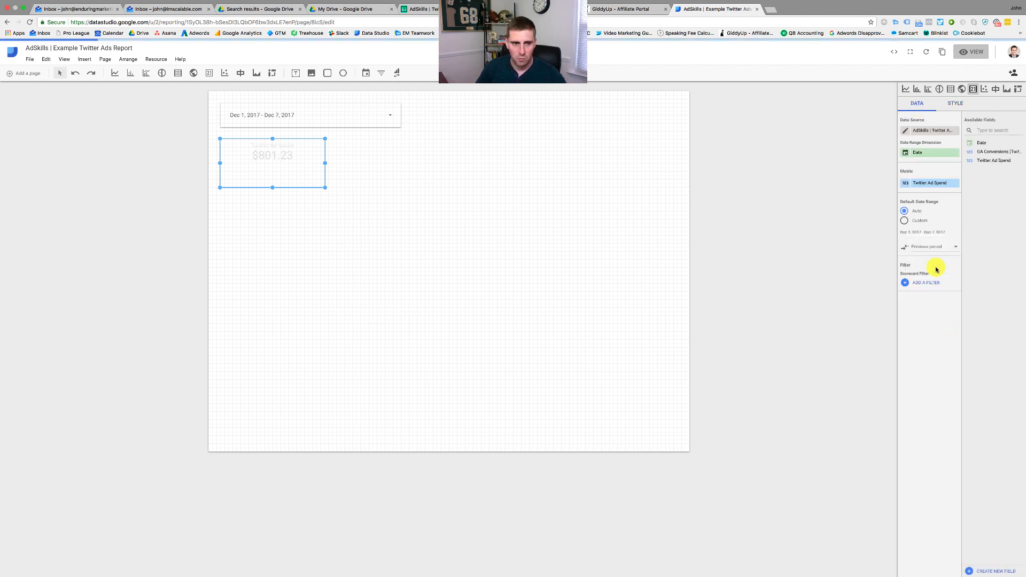
{"action": "left_click_drag", "start_coordinate": [273, 188], "coordinate": [273, 179]}
{"action": "left_click", "coordinate": [316, 136]}
Change the date range control's default start date to Dec 5, 2017.
{"action": "left_click", "coordinate": [300, 119]}
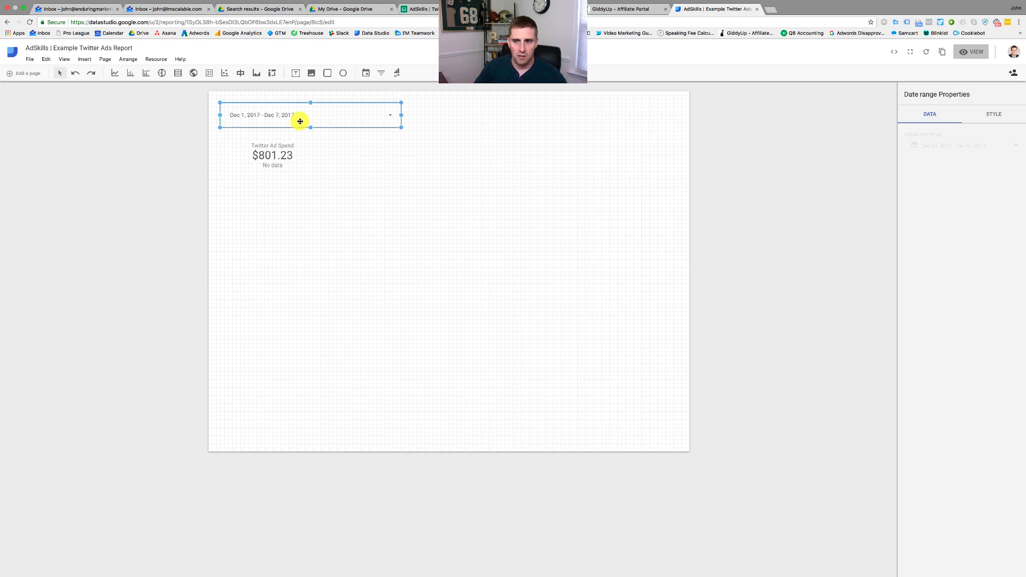
{"action": "left_click", "coordinate": [1011, 142]}
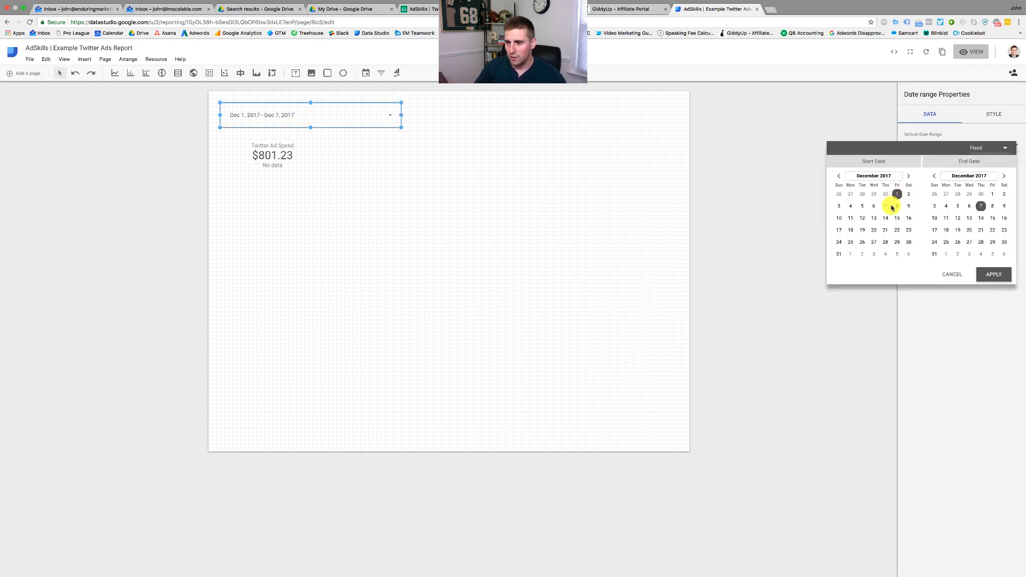
{"action": "left_click", "coordinate": [866, 208]}
{"action": "left_click", "coordinate": [1006, 274]}
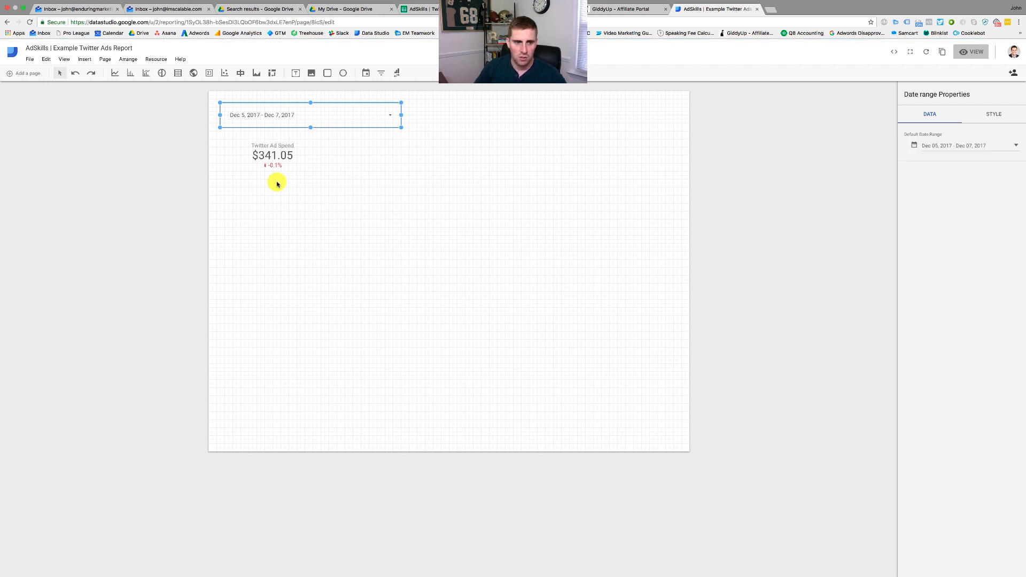
Duplicate the Twitter Ad Spend scorecard beside the original and set the copy's metric to GA Conversions (Twitter/cpc Filtered).
{"action": "left_click", "coordinate": [278, 160]}
{"action": "key", "text": "ctrl+d"}
{"action": "left_click_drag", "start_coordinate": [278, 160], "coordinate": [341, 150]}
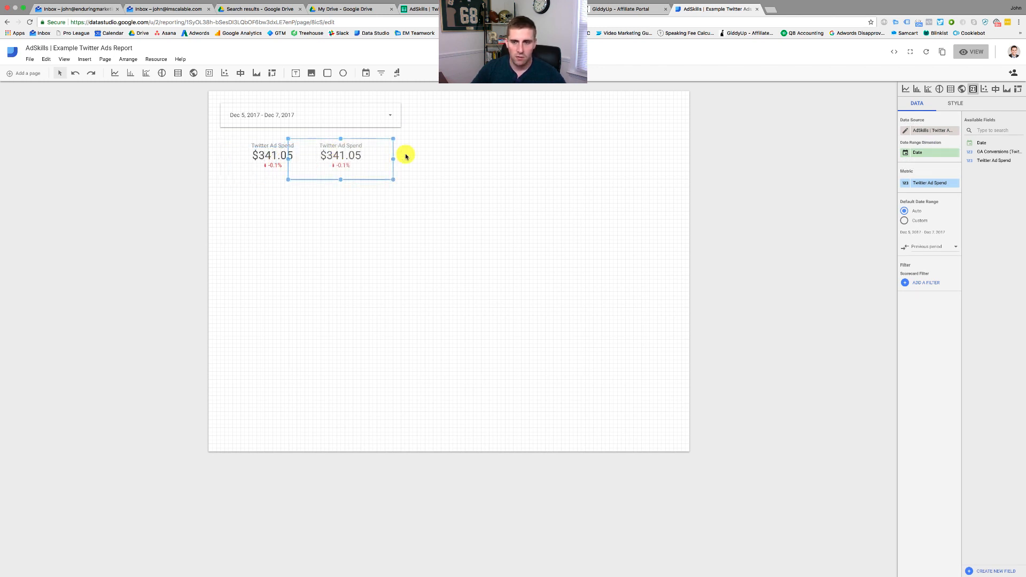
{"action": "left_click", "coordinate": [936, 185]}
{"action": "left_click", "coordinate": [935, 131]}
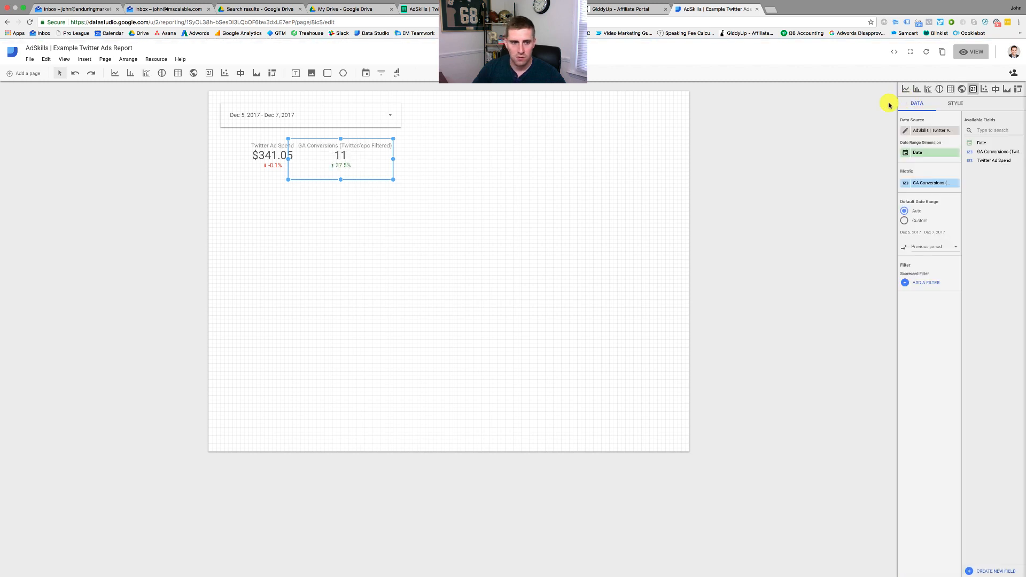
Move the GA Conversions and Twitter Ad Spend scorecards farther apart horizontally.
{"action": "left_click_drag", "start_coordinate": [351, 162], "coordinate": [369, 167]}
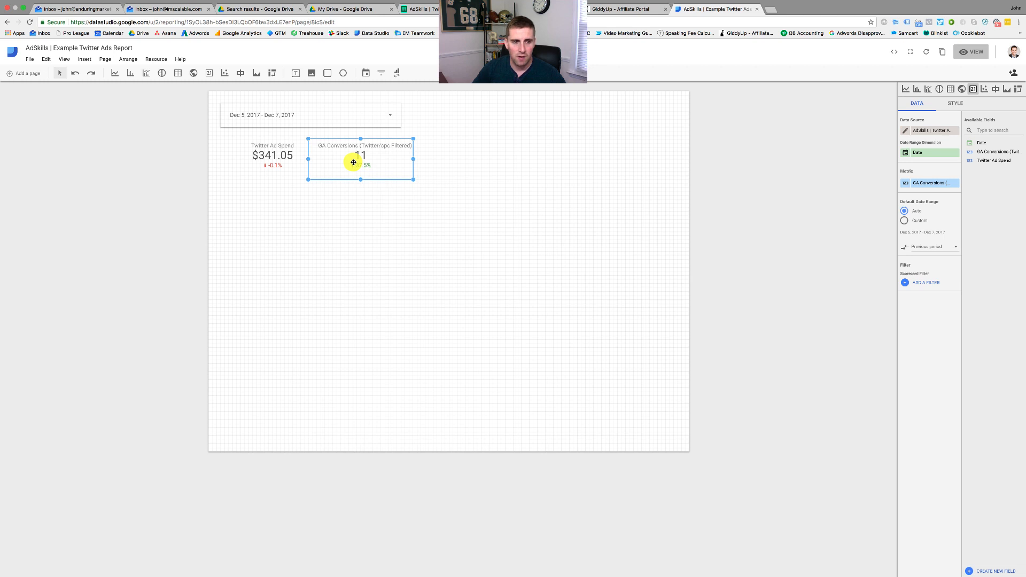
{"action": "left_click_drag", "start_coordinate": [274, 161], "coordinate": [268, 162]}
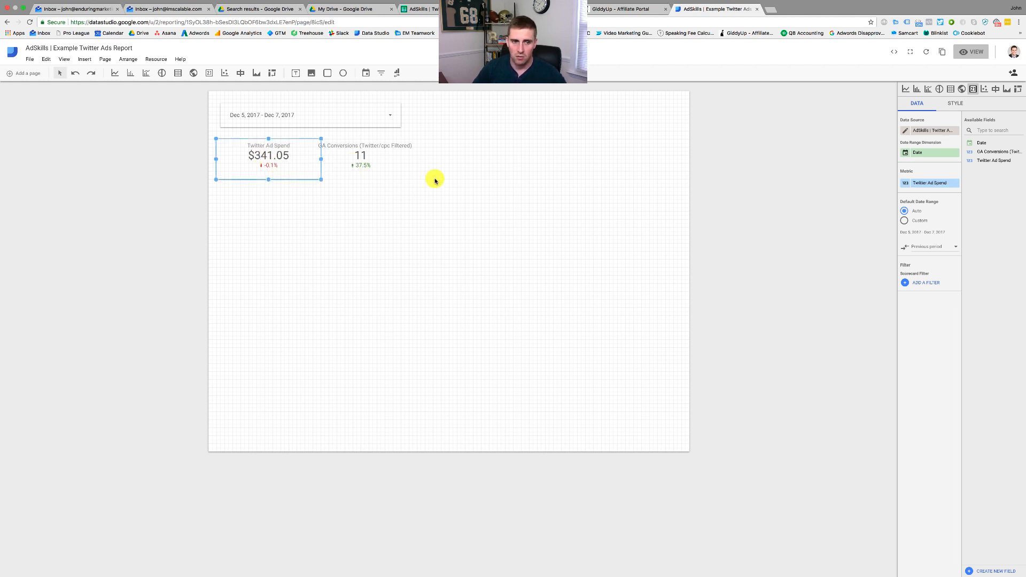
Rename the GA Conversions scorecard's metric to SEMrush Opt-Ins.
{"action": "left_click", "coordinate": [366, 162]}
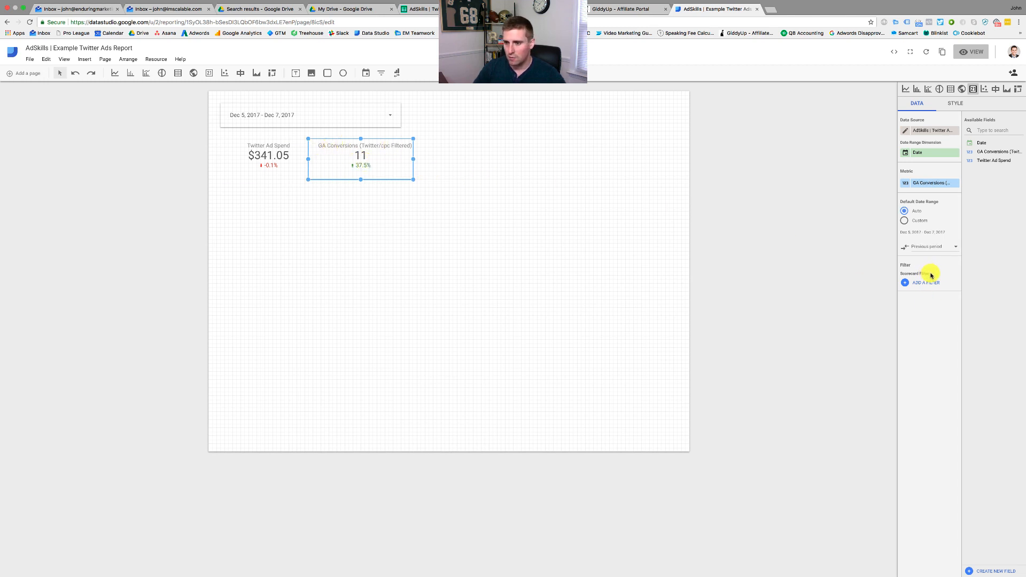
{"action": "left_click", "coordinate": [906, 183]}
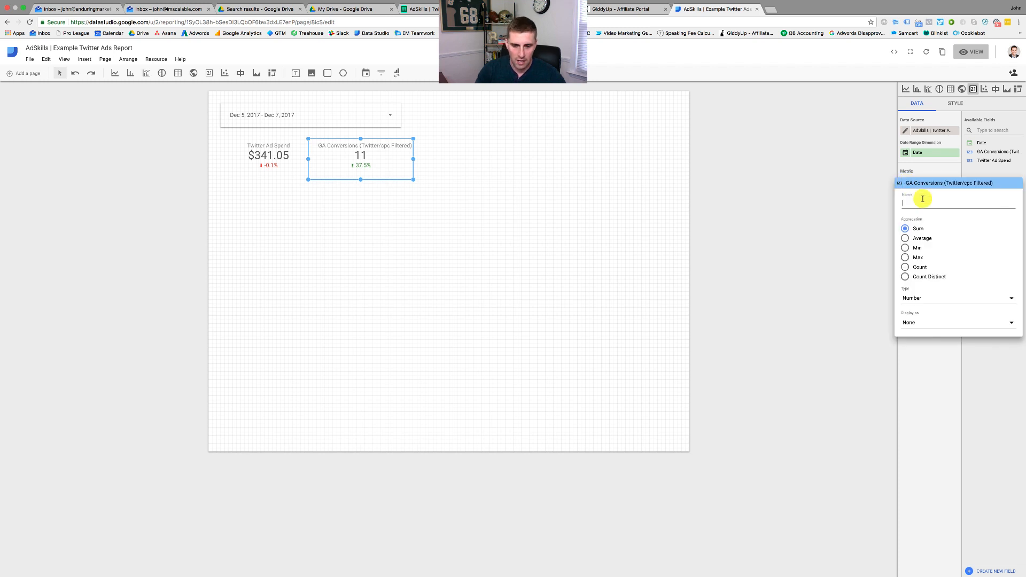
{"action": "left_click", "coordinate": [923, 198]}
{"action": "type", "text": "Se"}
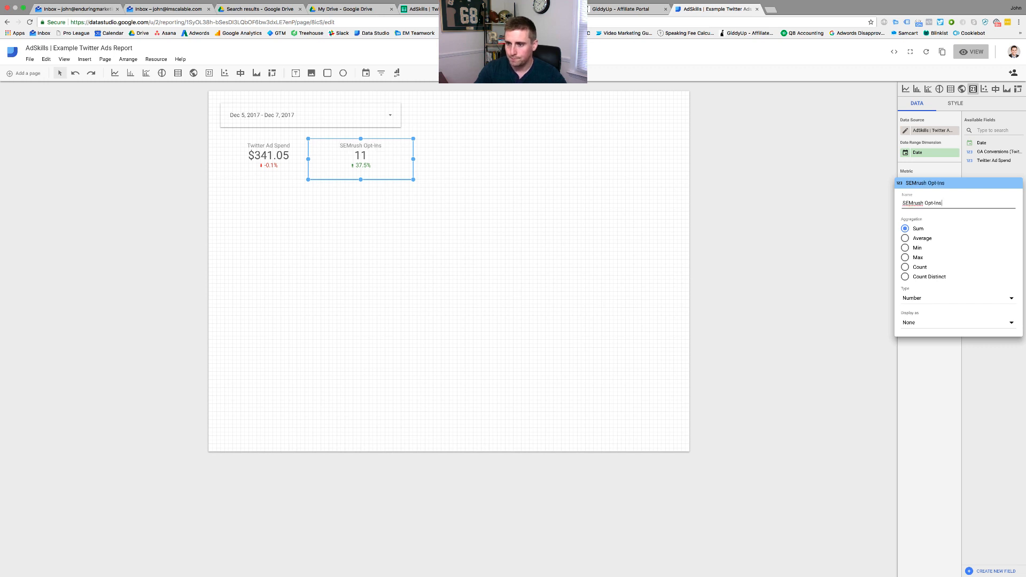
{"action": "left_click", "coordinate": [818, 231]}
Move the SEMrush Opt-Ins scorecard closer to Twitter Ad Spend and place a duplicate of it alongside.
{"action": "left_click_drag", "start_coordinate": [366, 154], "coordinate": [402, 147]}
{"action": "key", "text": "super+c"}
{"action": "key", "text": "super+v"}
Start a new calculated metric for the duplicated scorecard and name the field Cost Per Opt-IN.
{"action": "left_click", "coordinate": [941, 187]}
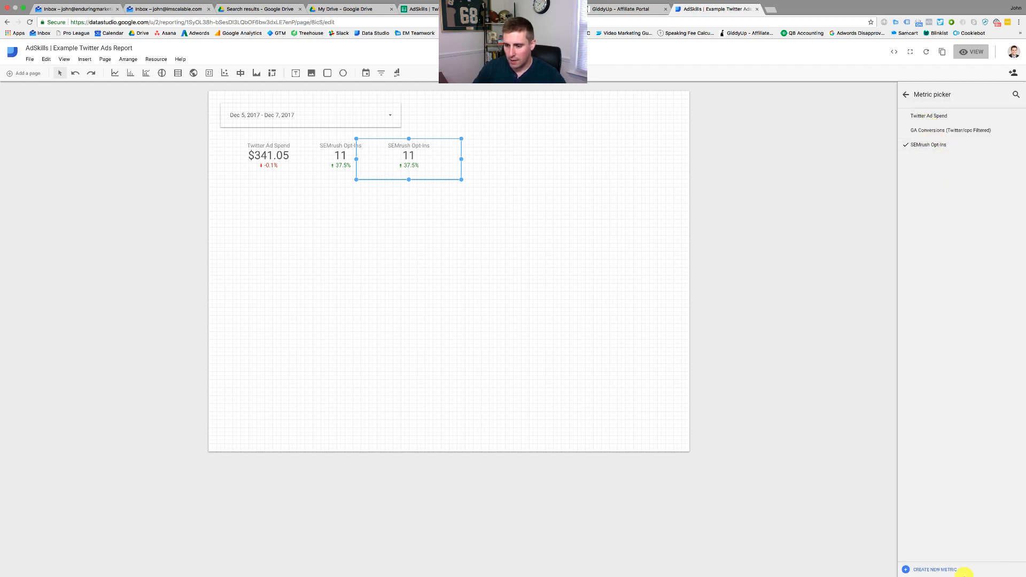
{"action": "left_click", "coordinate": [949, 571]}
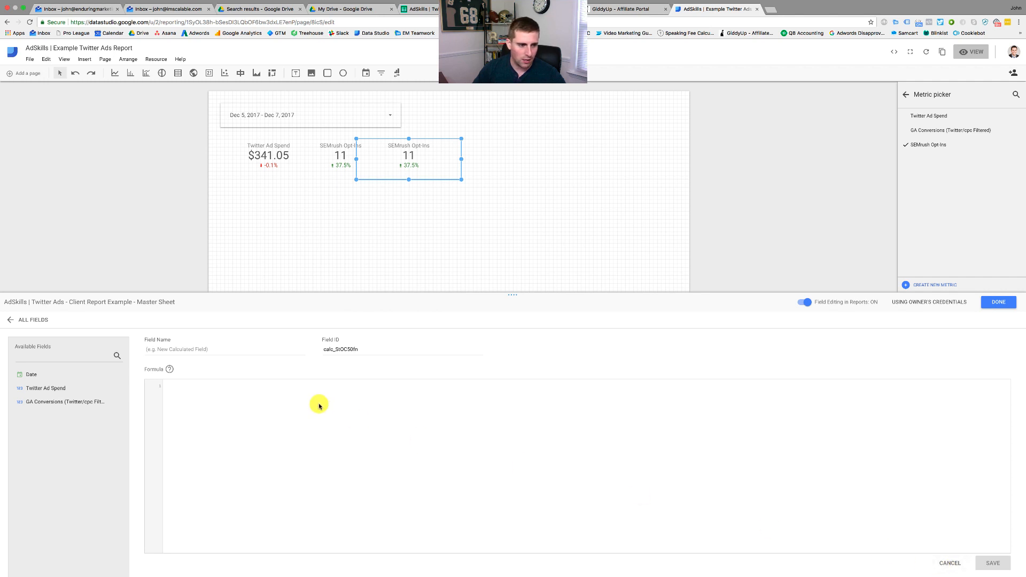
{"action": "left_click", "coordinate": [209, 354]}
{"action": "type", "text": "Cost Per Opt-IN"}
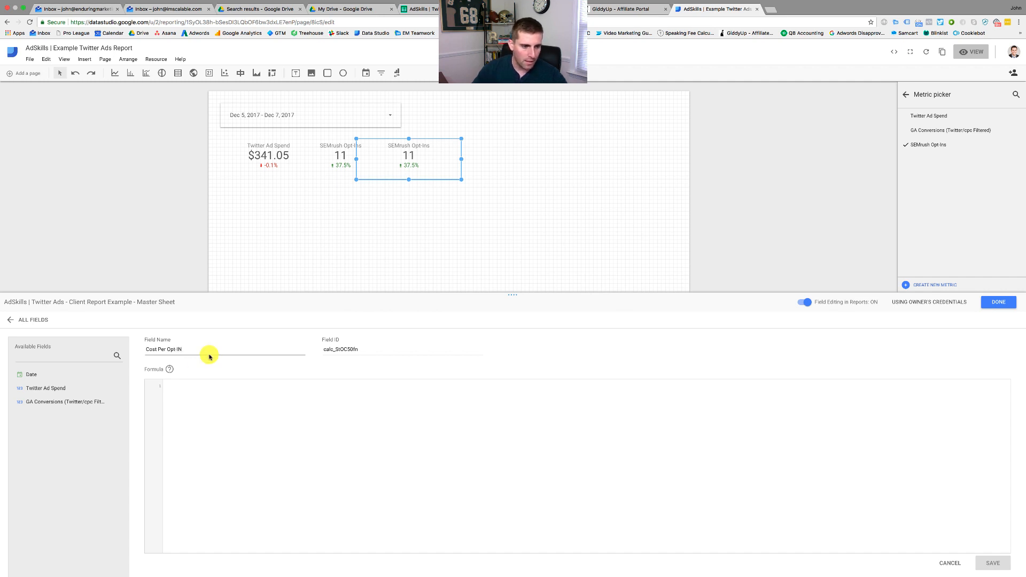
Set the calculated field's formula to Twitter Ad Spend / GA Conversions (Twitter/cpc Filtered), save it and close the field editor.
{"action": "left_click", "coordinate": [184, 410]}
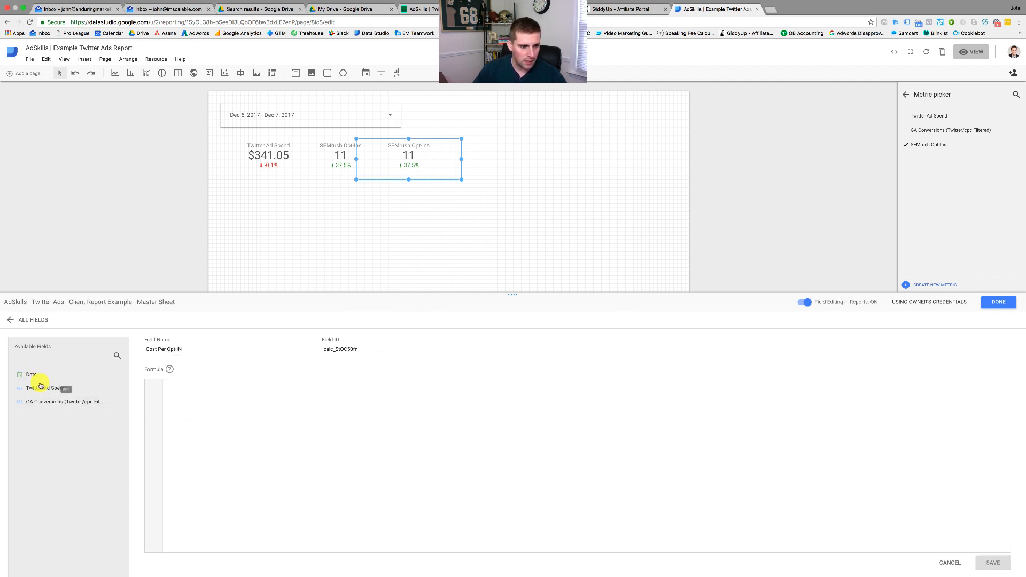
{"action": "left_click_drag", "start_coordinate": [42, 392], "coordinate": [190, 396]}
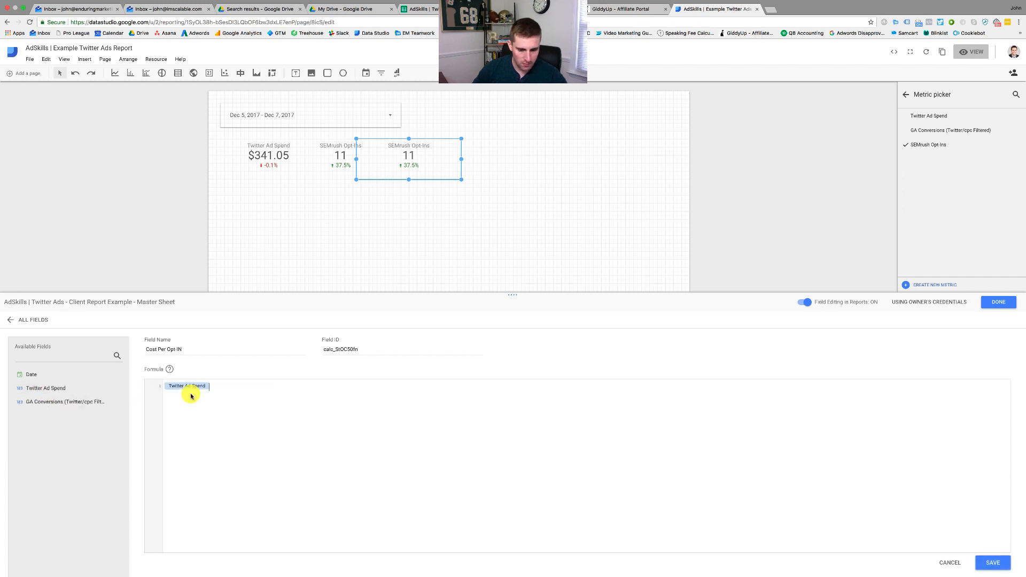
{"action": "type", "text": "/"}
{"action": "left_click_drag", "start_coordinate": [64, 402], "coordinate": [219, 391]}
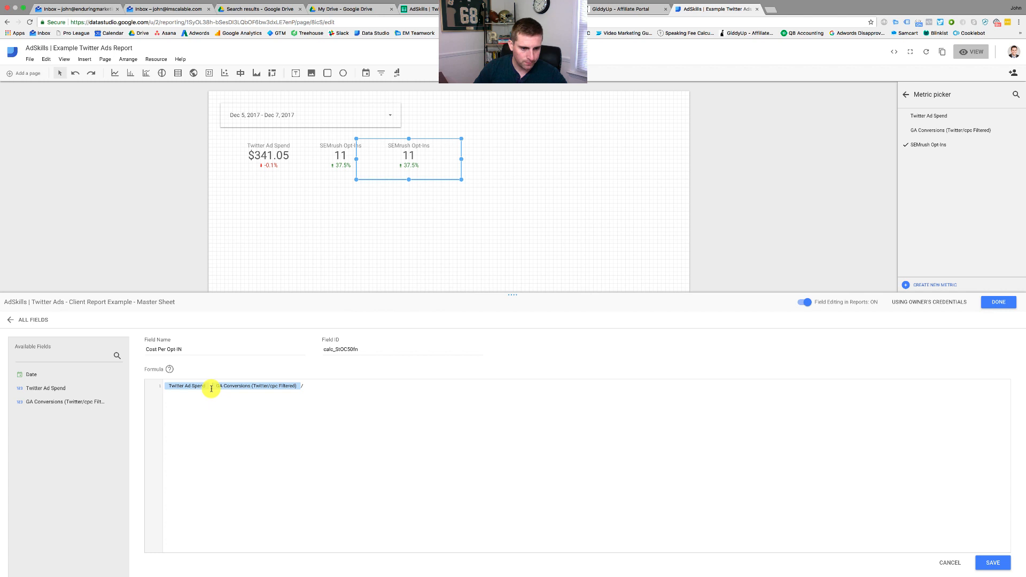
{"action": "left_click", "coordinate": [212, 389]}
{"action": "type", "text": "/"}
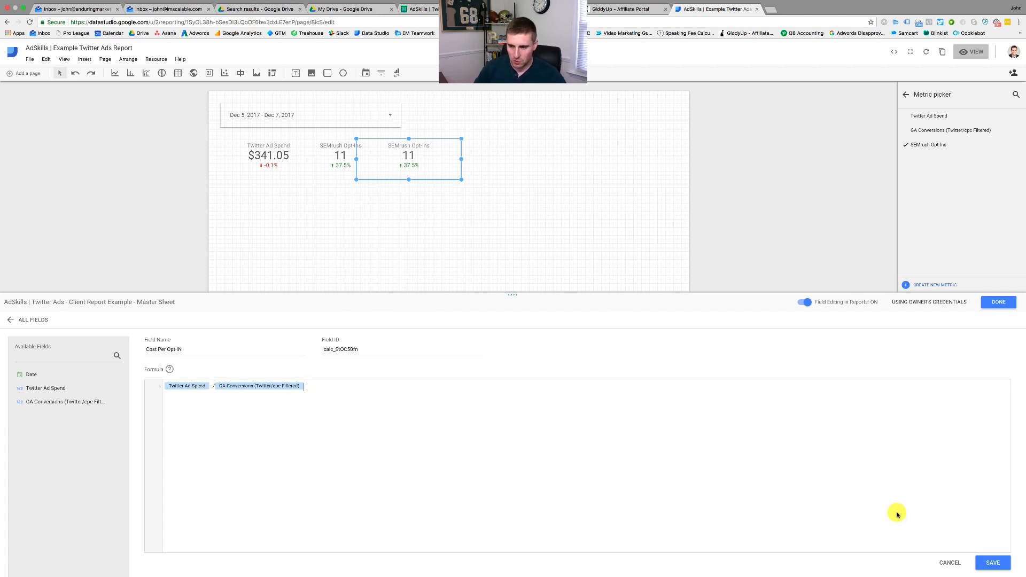
{"action": "left_click", "coordinate": [1008, 569]}
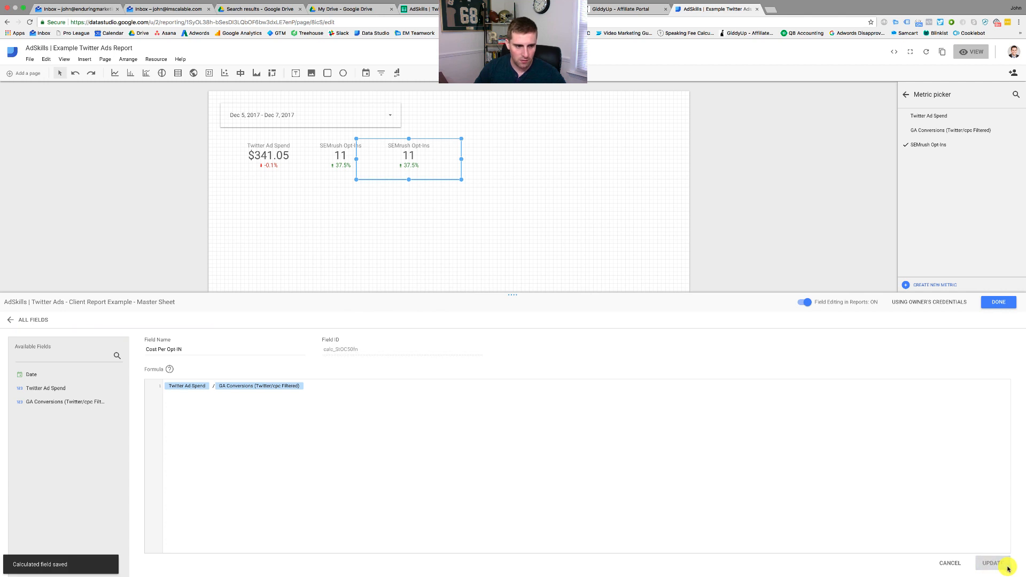
{"action": "left_click", "coordinate": [1011, 302]}
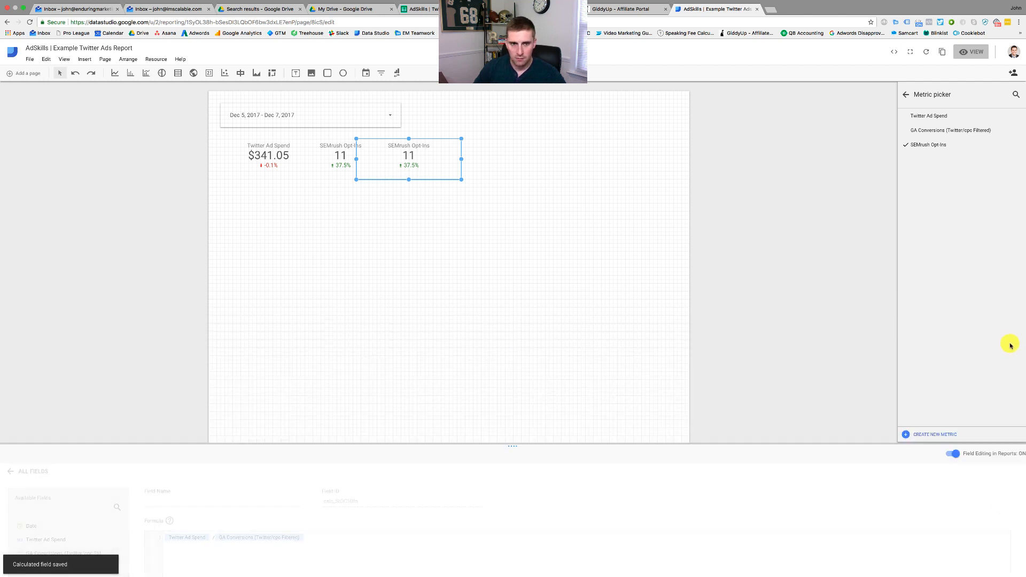
Use Cost Per Opt-IN as the duplicated scorecard's metric and change that field's type to Currency (USD - US Dollar).
{"action": "left_click", "coordinate": [935, 116]}
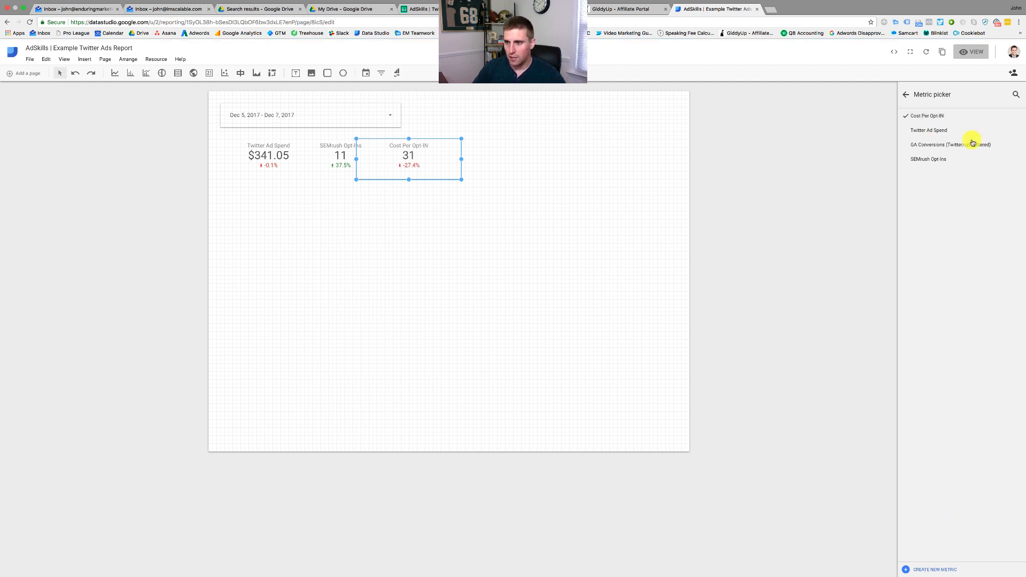
{"action": "left_click", "coordinate": [938, 570]}
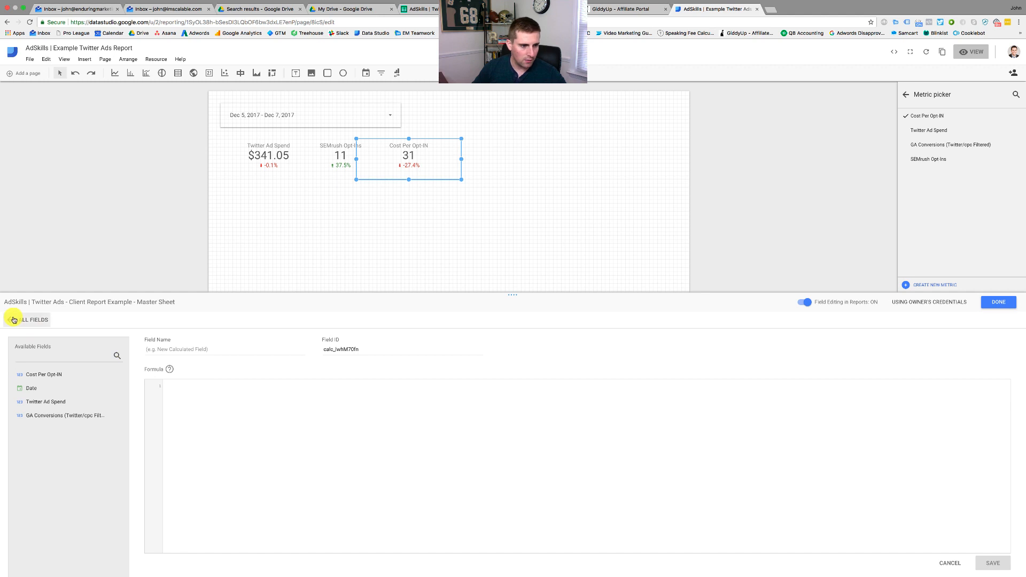
{"action": "left_click", "coordinate": [16, 320]}
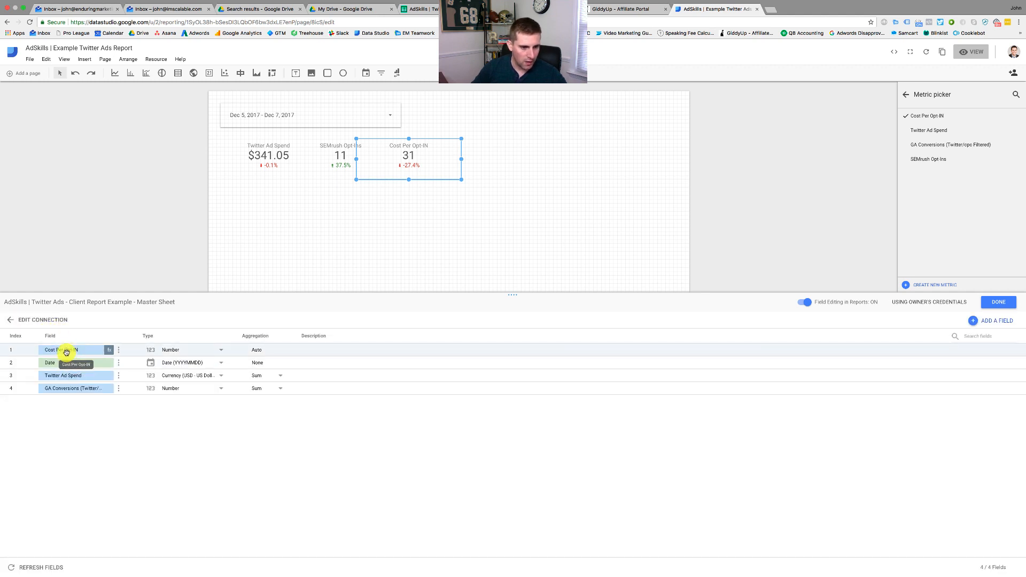
{"action": "left_click", "coordinate": [175, 353]}
{"action": "mouse_move", "coordinate": [252, 380]}
{"action": "left_click", "coordinate": [286, 380]}
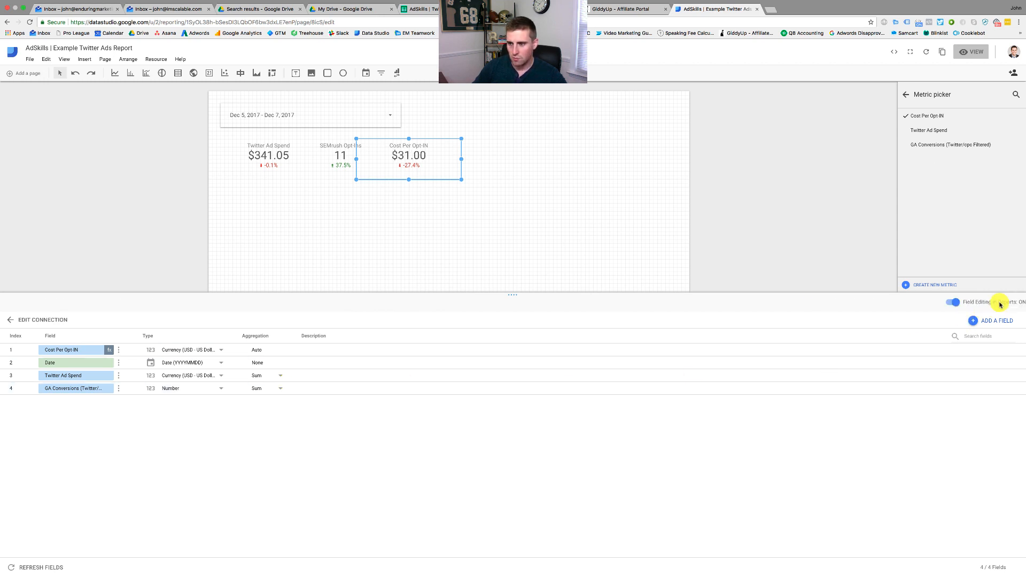
{"action": "left_click", "coordinate": [999, 303]}
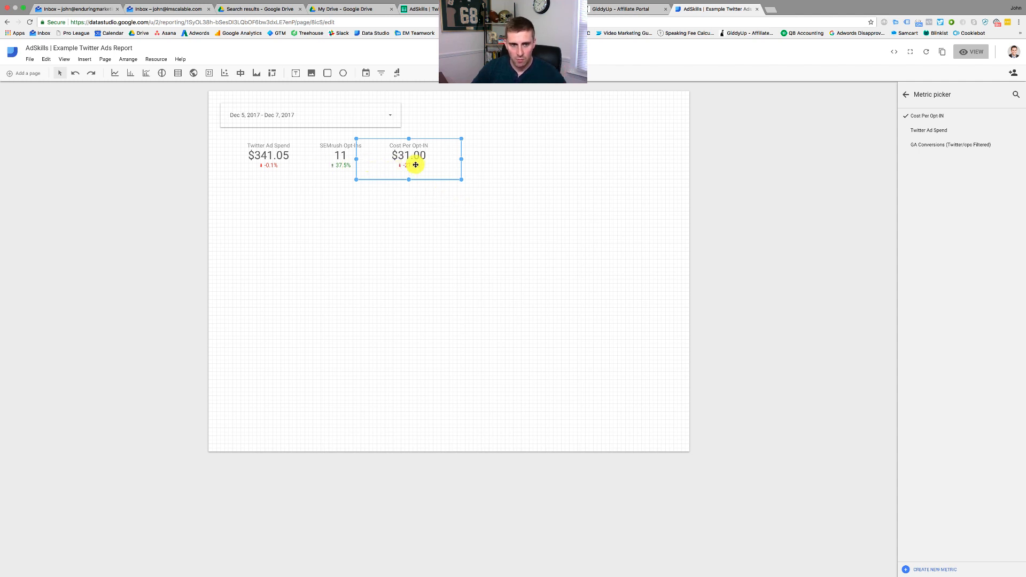
Nudge the Cost Per Opt-IN scorecard sideways and back, then deselect it.
{"action": "left_click_drag", "start_coordinate": [415, 164], "coordinate": [410, 164]}
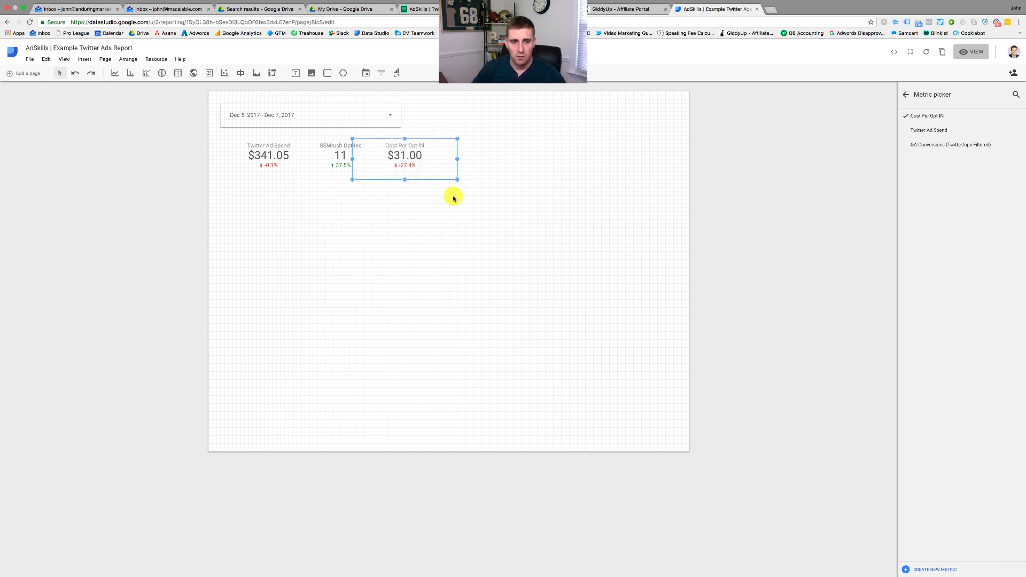
{"action": "left_click_drag", "start_coordinate": [427, 166], "coordinate": [431, 166]}
{"action": "left_click", "coordinate": [371, 182]}
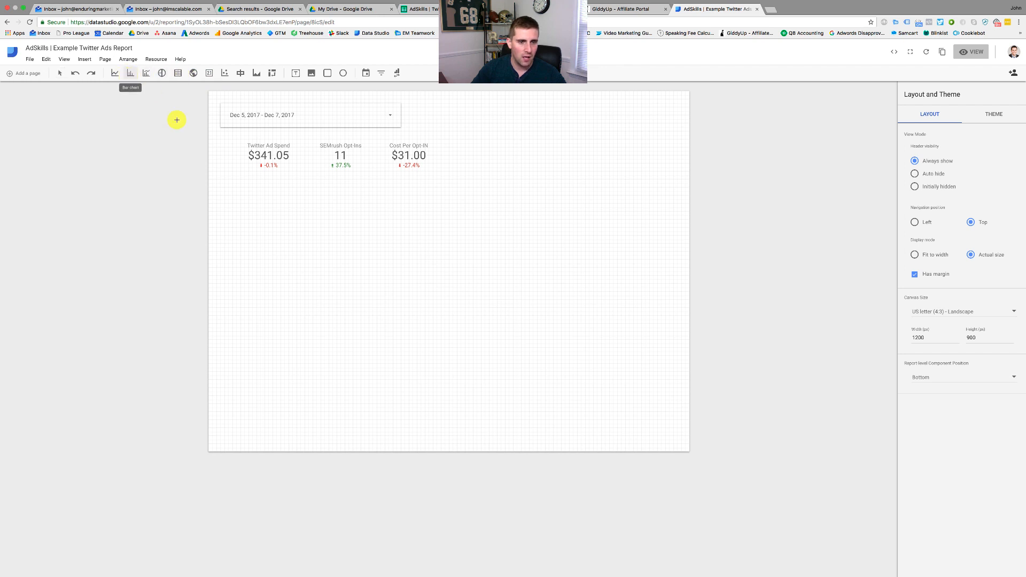
Add a wide bar chart of Twitter Ad Spend by date beneath the scorecards, sorted by Date in ascending order.
{"action": "left_click_drag", "start_coordinate": [230, 182], "coordinate": [673, 259]}
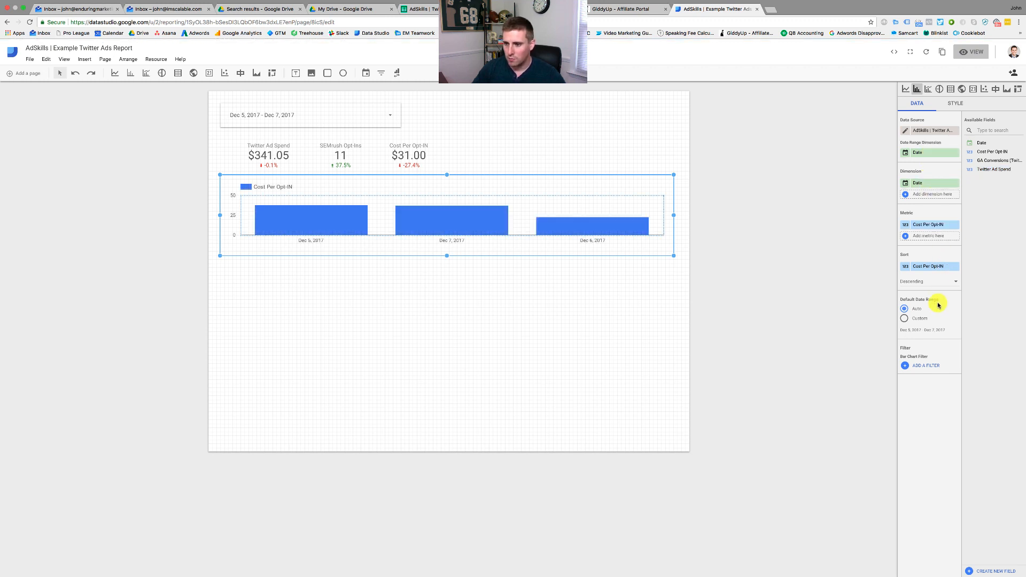
{"action": "left_click", "coordinate": [928, 266]}
{"action": "left_click", "coordinate": [922, 130]}
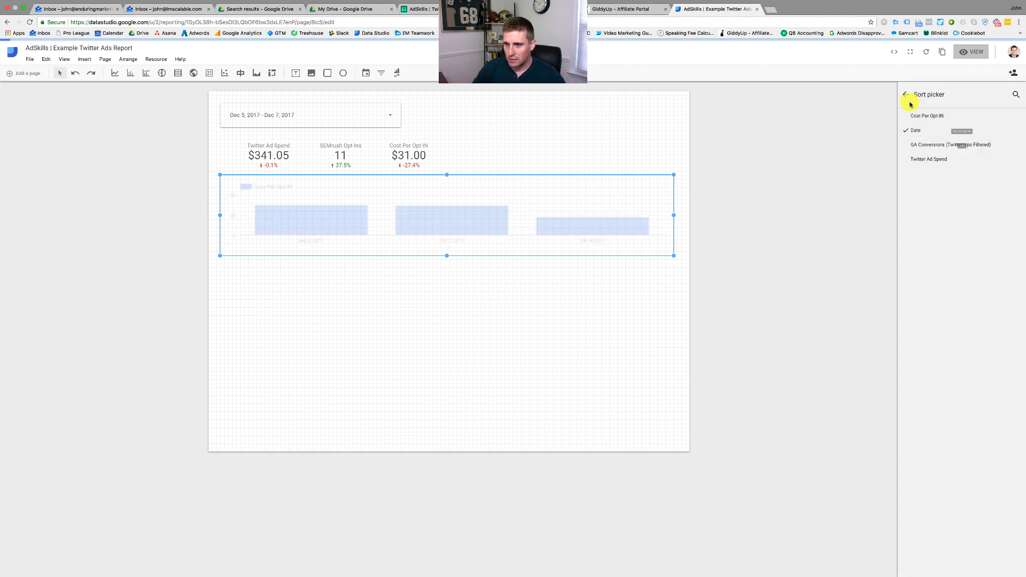
{"action": "left_click", "coordinate": [906, 95]}
{"action": "left_click", "coordinate": [929, 286]}
{"action": "left_click", "coordinate": [930, 301]}
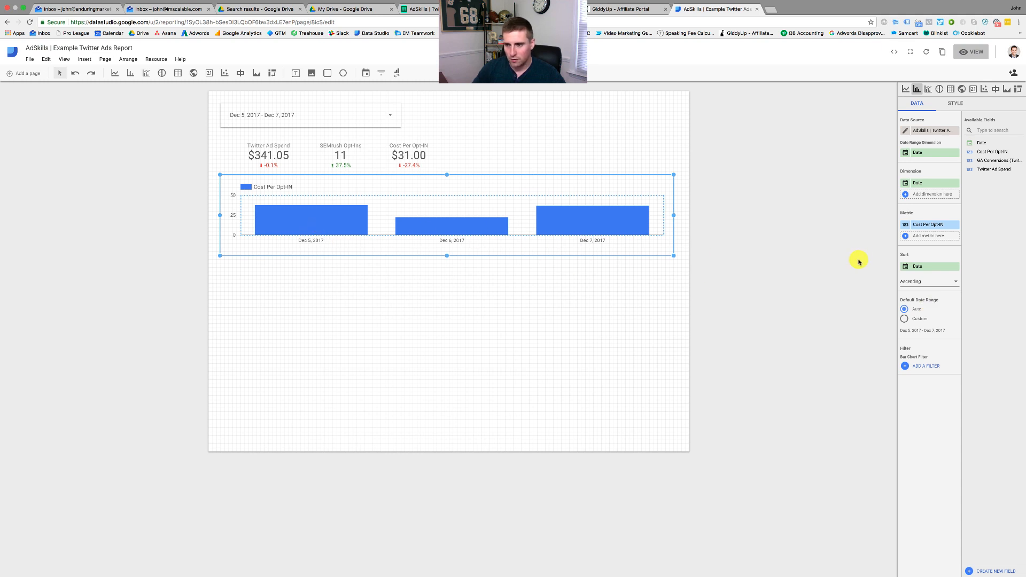
{"action": "left_click", "coordinate": [930, 224]}
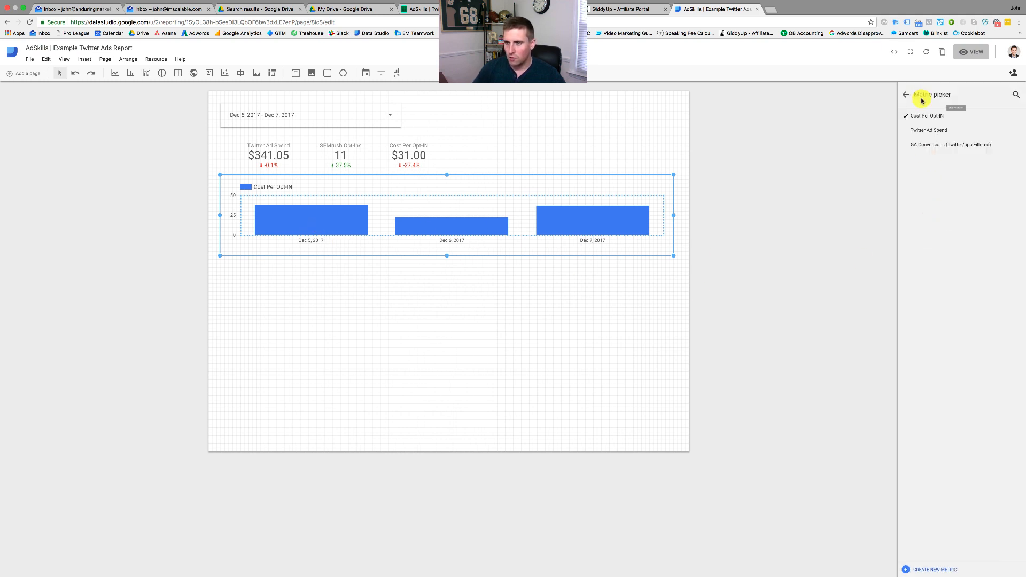
{"action": "left_click", "coordinate": [936, 139]}
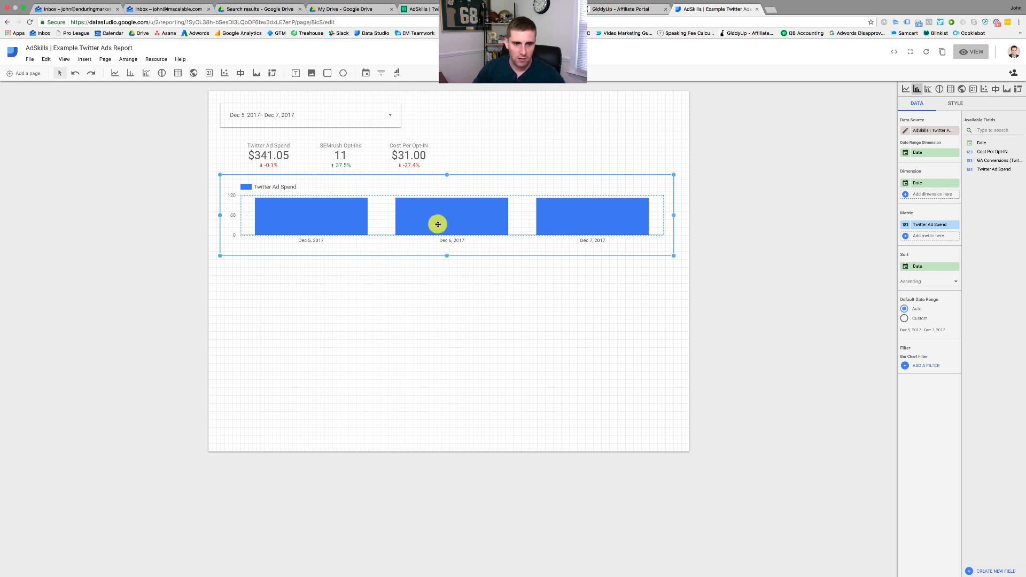
Duplicate the Twitter Ad Spend bar chart below the original and set the copy's metric to GA Conversions (Twitter/cpc Filtered).
{"action": "left_click_drag", "start_coordinate": [457, 228], "coordinate": [455, 309]}
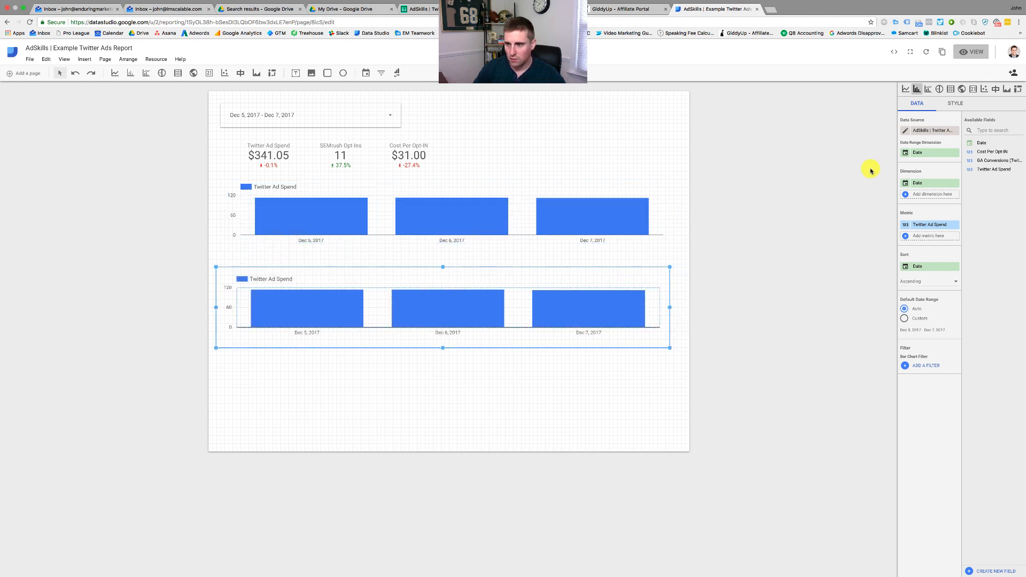
{"action": "left_click", "coordinate": [921, 225]}
{"action": "left_click", "coordinate": [936, 144]}
{"action": "left_click", "coordinate": [907, 95]}
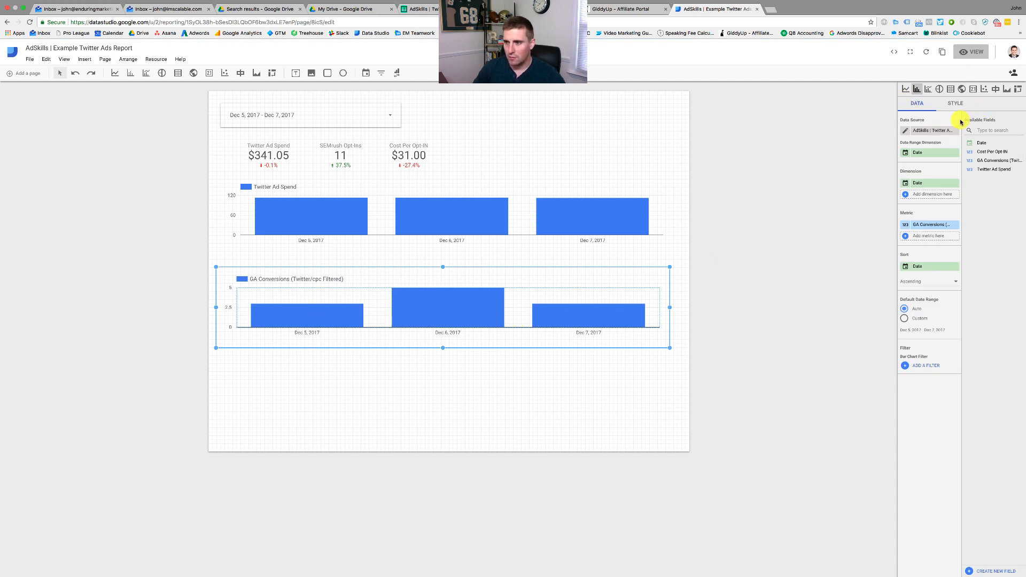
Move both bar charts up to tighten the spacing between them and the scorecards.
{"action": "mouse_move", "coordinate": [527, 267]}
{"action": "left_mouse_down"}
{"action": "mouse_move", "coordinate": [513, 224]}
{"action": "mouse_move", "coordinate": [518, 267]}
{"action": "left_mouse_up"}
{"action": "left_click", "coordinate": [514, 229]}
{"action": "left_click", "coordinate": [518, 278]}
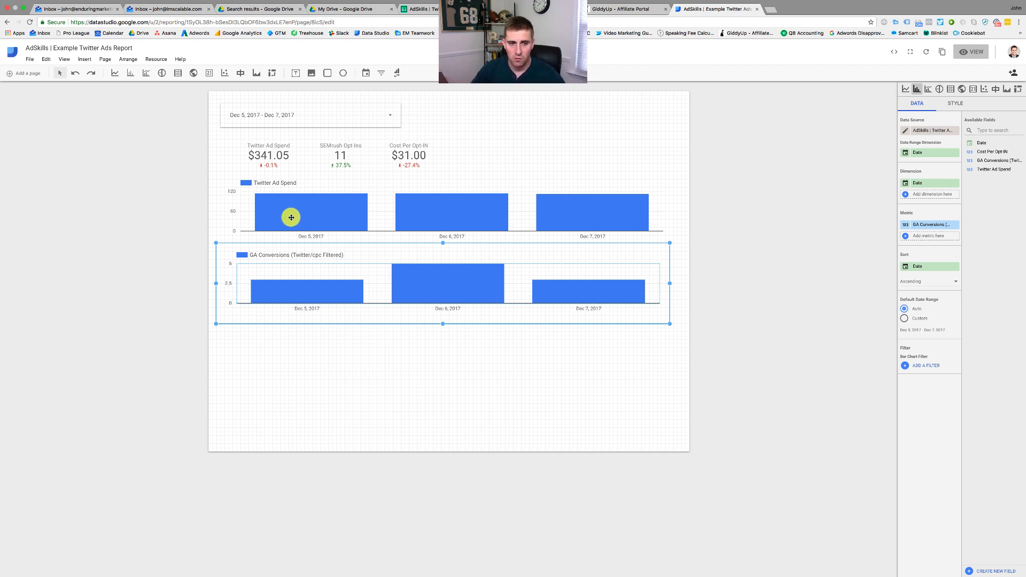
Change the date range control's default start date to Dec 1, 2017.
{"action": "left_click", "coordinate": [361, 109]}
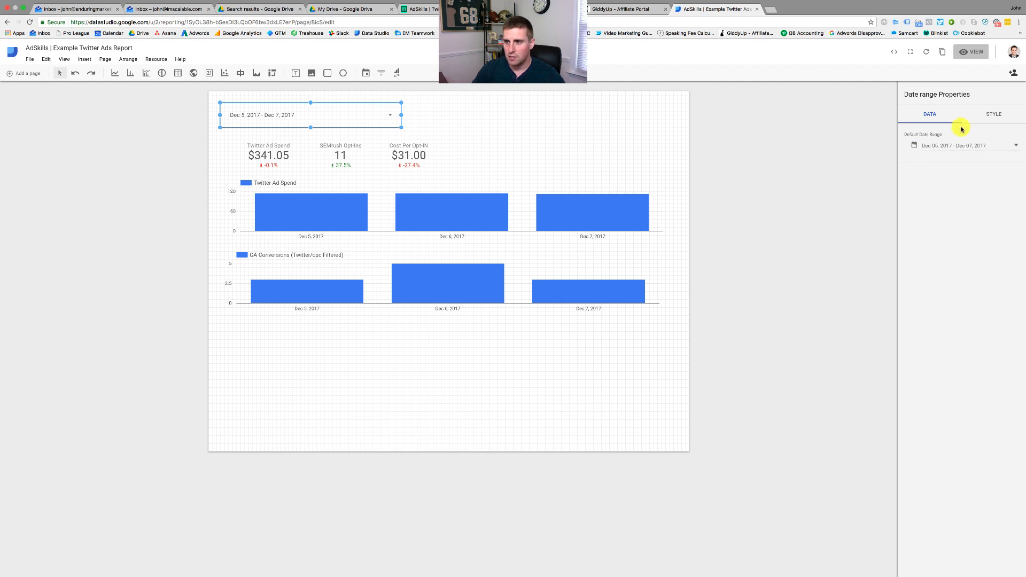
{"action": "left_click", "coordinate": [956, 146]}
{"action": "left_click", "coordinate": [897, 195]}
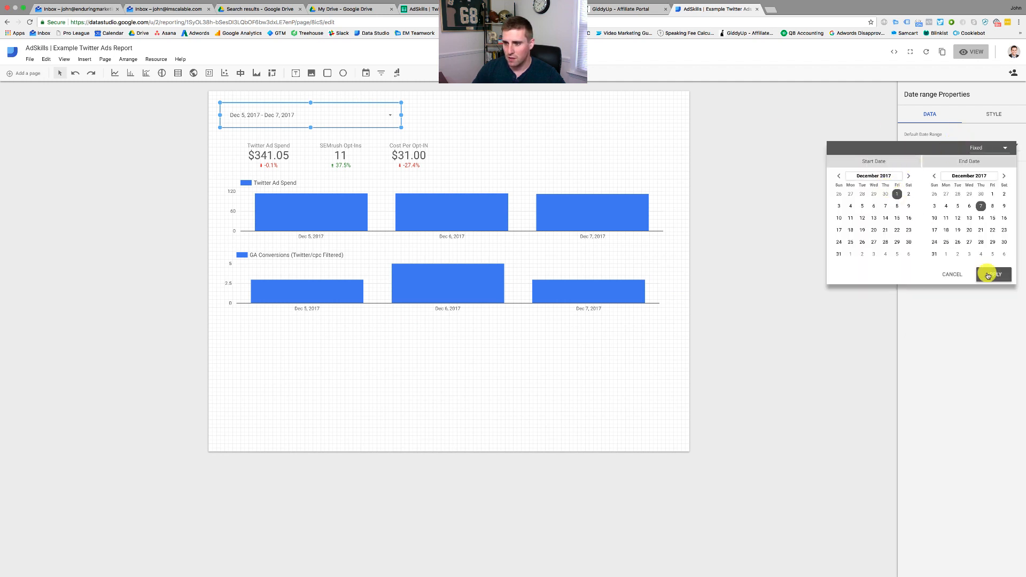
{"action": "left_click", "coordinate": [992, 273]}
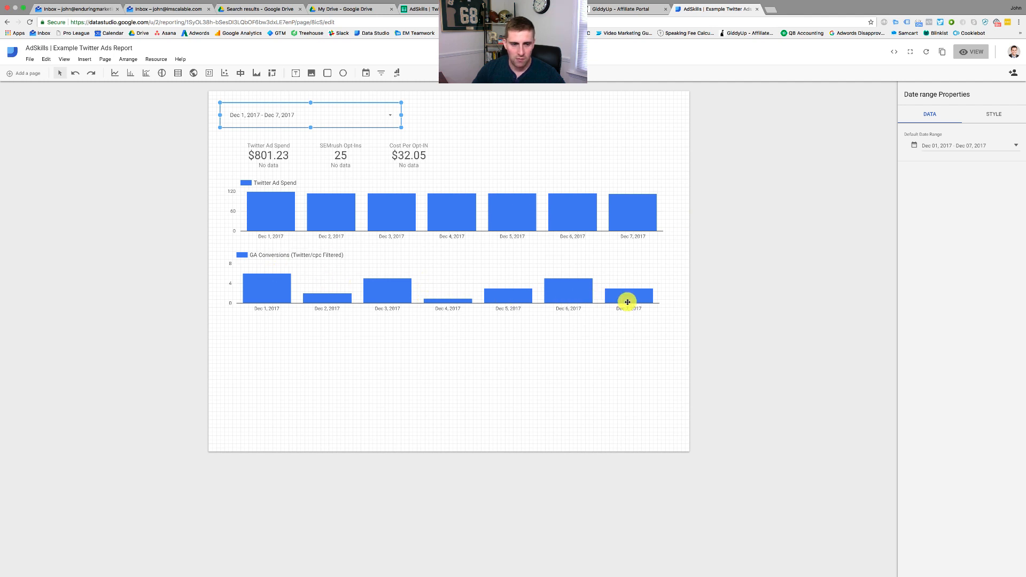
Color the GA Conversions chart's bars dark red.
{"action": "left_click", "coordinate": [543, 306]}
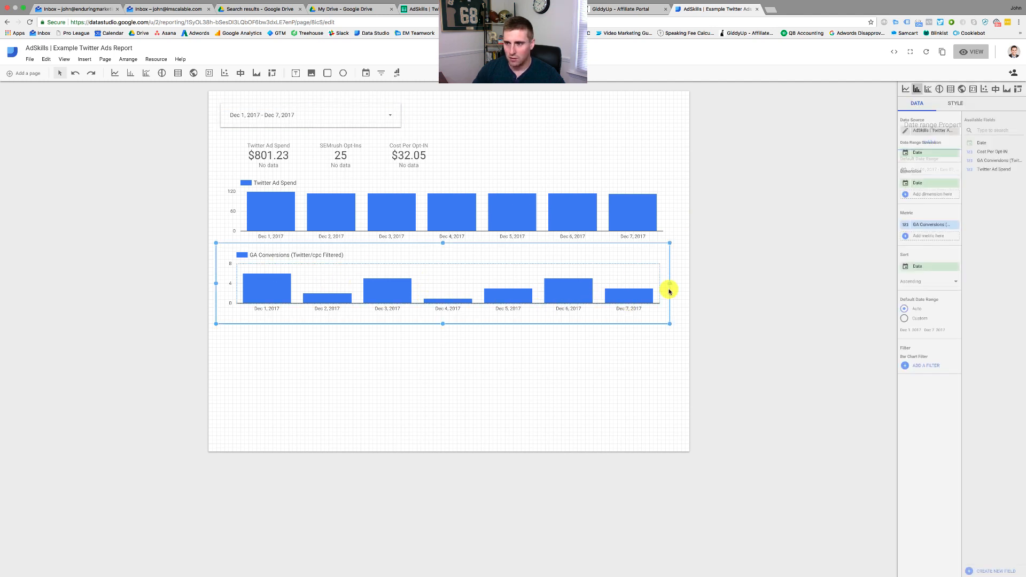
{"action": "left_click", "coordinate": [955, 104]}
{"action": "left_click", "coordinate": [916, 223]}
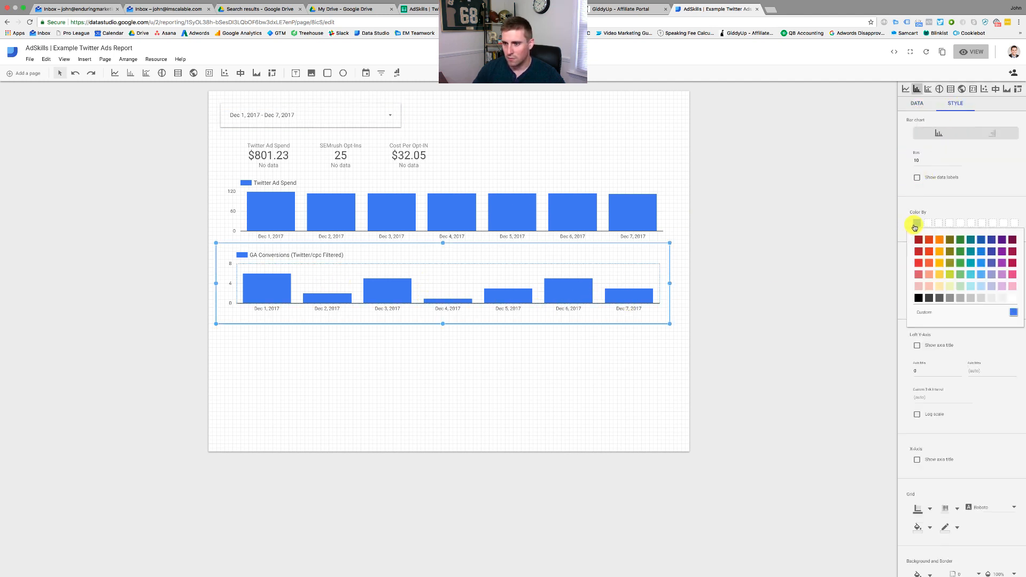
{"action": "left_click", "coordinate": [920, 245]}
{"action": "left_click", "coordinate": [797, 248]}
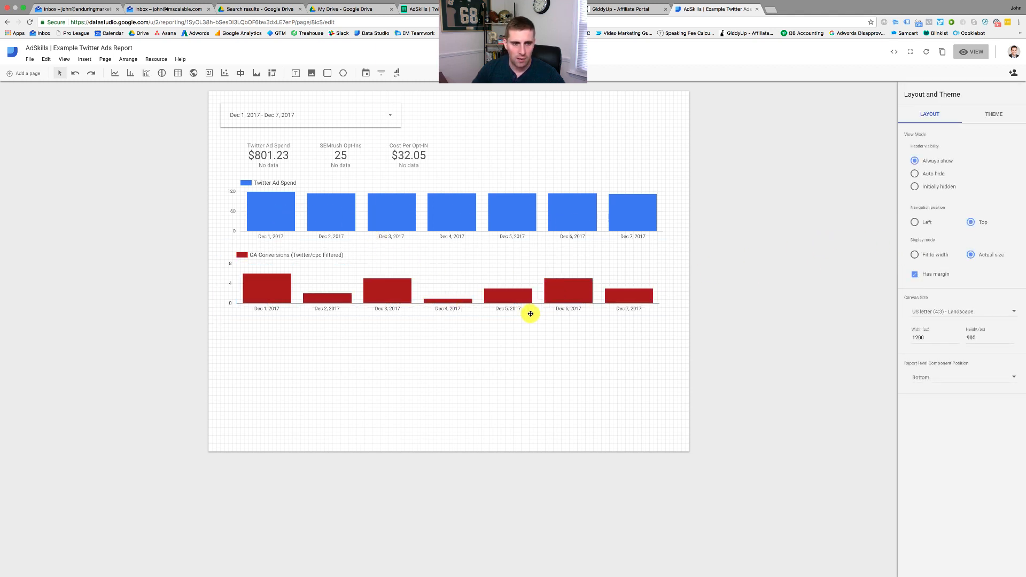
Change the blue Twitter Ad Spend bar chart's metric to Cost Per Opt-IN.
{"action": "left_click", "coordinate": [414, 204]}
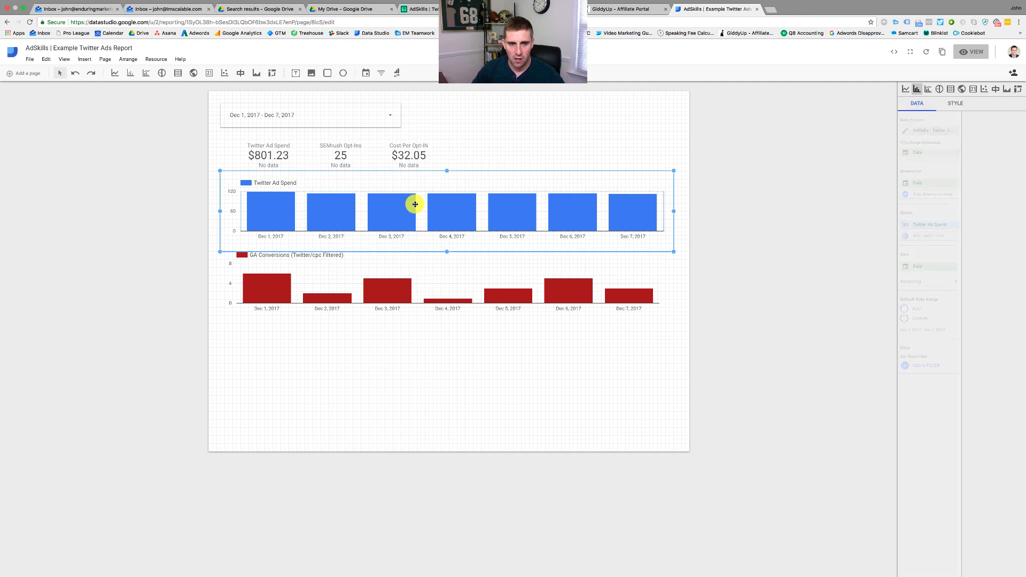
{"action": "left_click", "coordinate": [934, 231]}
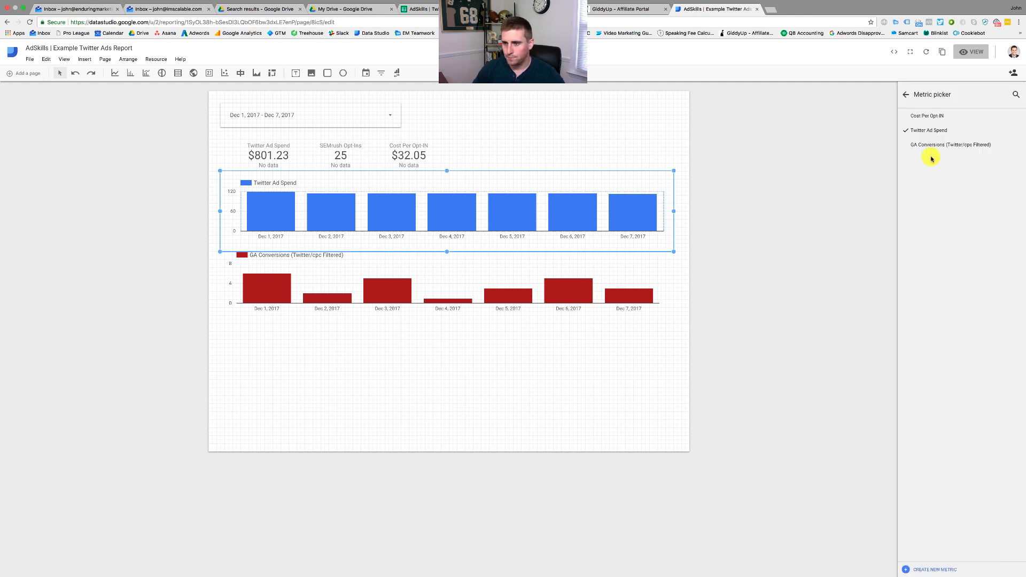
{"action": "left_click", "coordinate": [930, 122]}
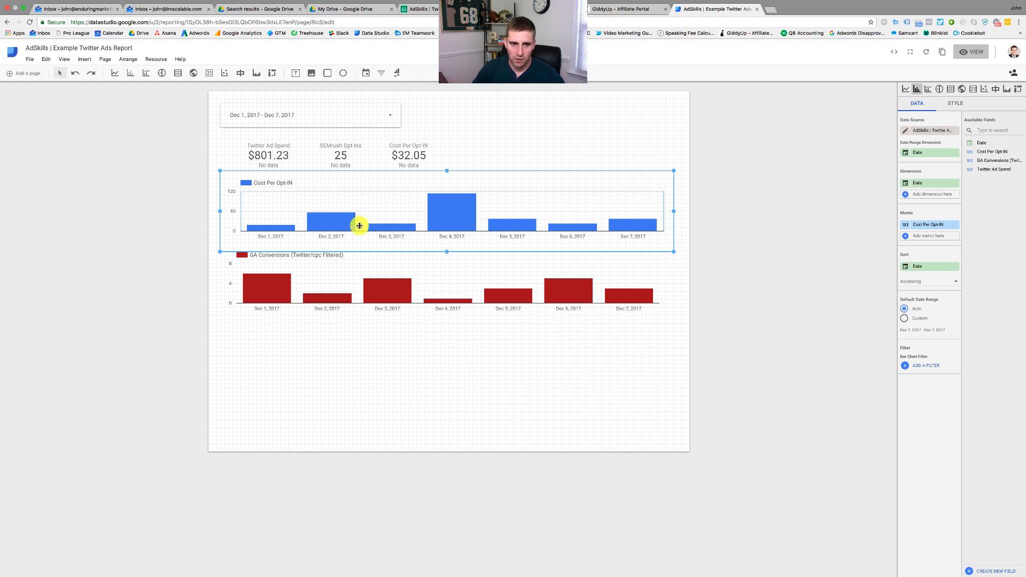
{"action": "left_click", "coordinate": [757, 272]}
Nudge the Cost Per Opt-IN and GA Conversions bar charts slightly upward to free space beneath them.
{"action": "left_click_drag", "start_coordinate": [515, 298], "coordinate": [516, 293]}
{"action": "left_click_drag", "start_coordinate": [515, 227], "coordinate": [515, 224]}
{"action": "left_click", "coordinate": [509, 281]}
{"action": "left_click_drag", "start_coordinate": [508, 281], "coordinate": [508, 277]}
{"action": "left_click", "coordinate": [556, 350]}
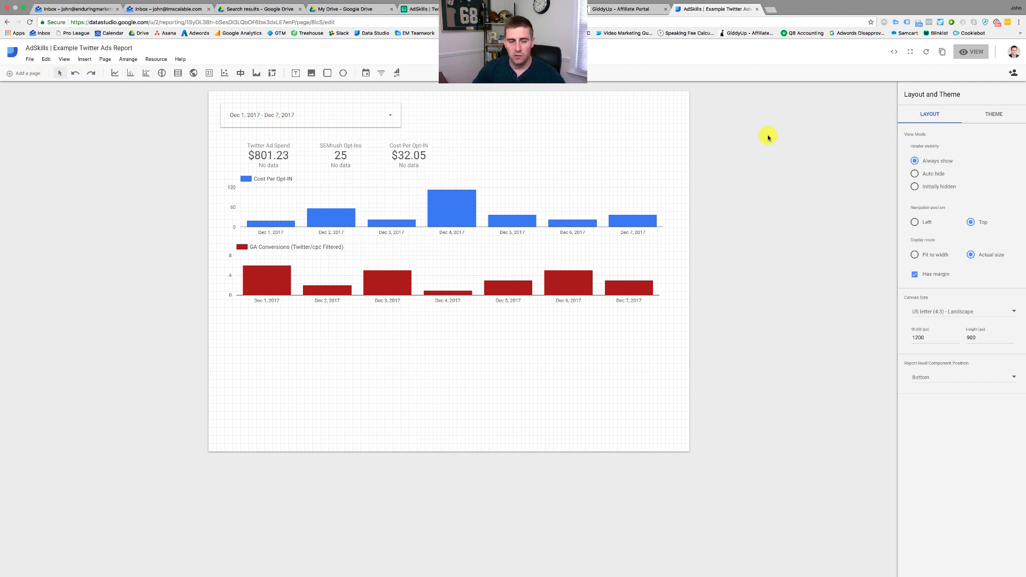
Insert a table across the page below the bar charts and switch its data source to Adskills, adding that source to the report.
{"action": "left_click", "coordinate": [174, 73]}
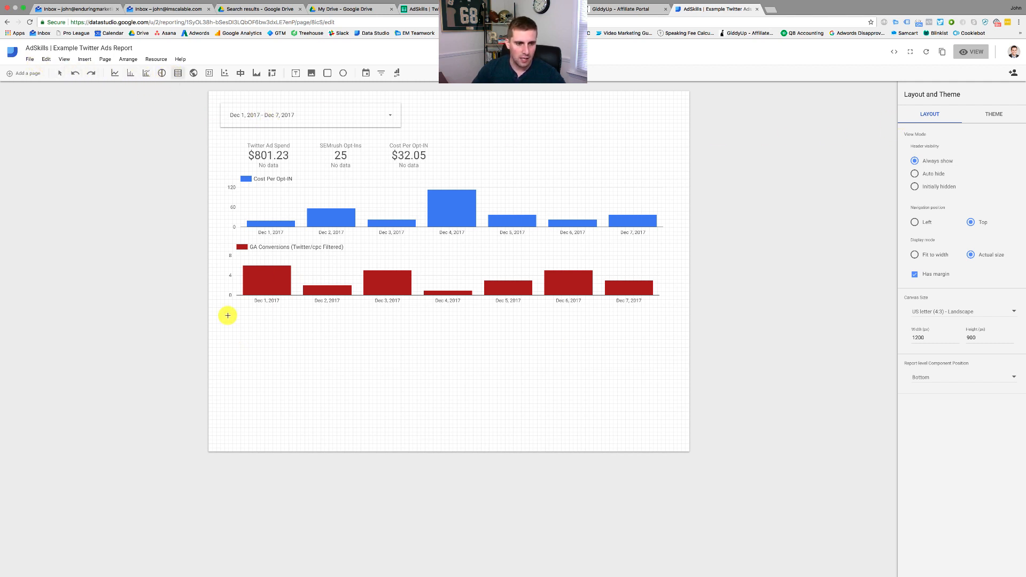
{"action": "left_click_drag", "start_coordinate": [220, 305], "coordinate": [674, 440]}
{"action": "left_click", "coordinate": [935, 130]}
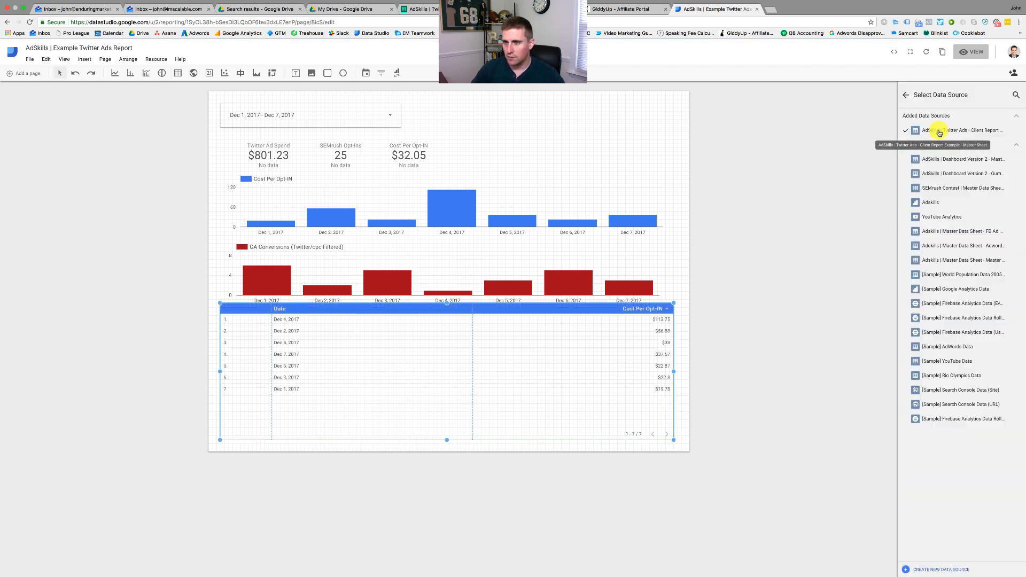
{"action": "left_click", "coordinate": [949, 203]}
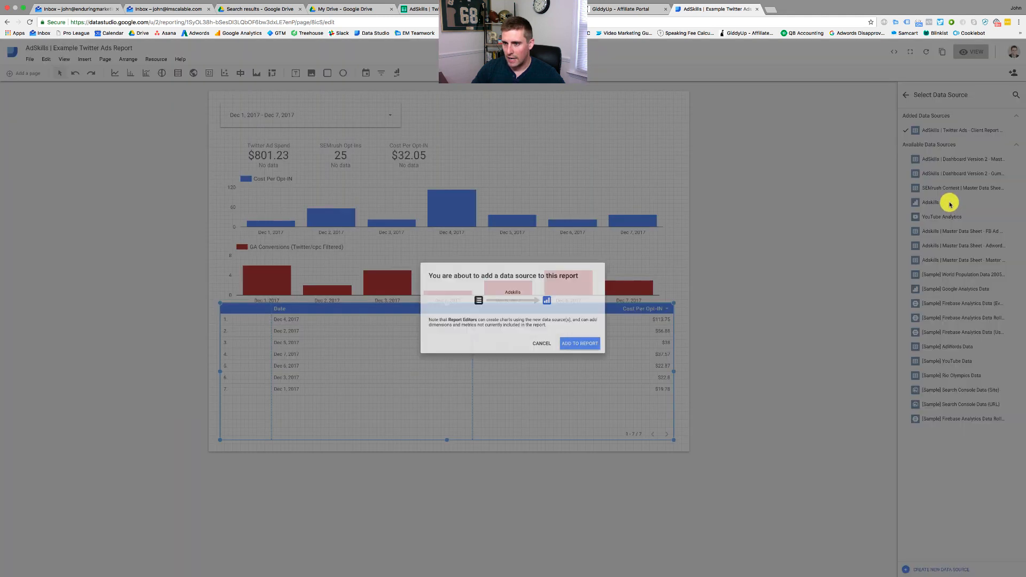
{"action": "left_click", "coordinate": [595, 356]}
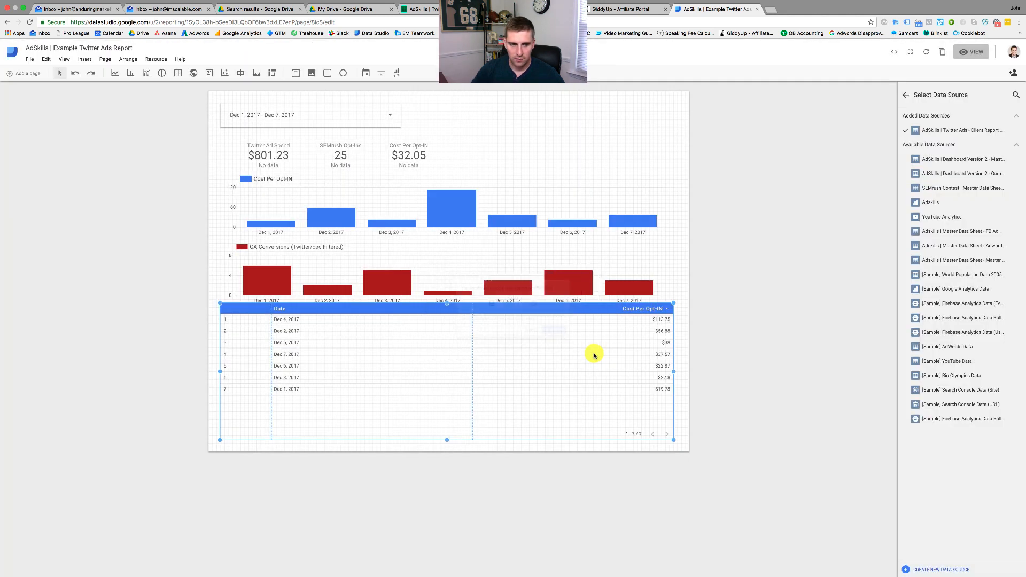
{"action": "left_click", "coordinate": [906, 97]}
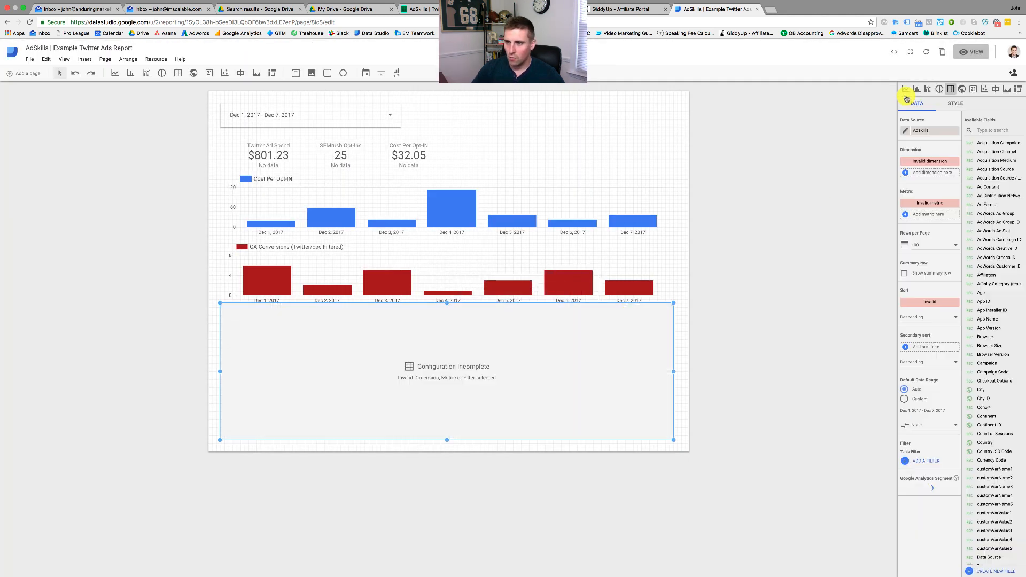
Replace the table's invalid dimension with Source / Medium.
{"action": "left_click", "coordinate": [930, 161]}
{"action": "type", "text": "source"}
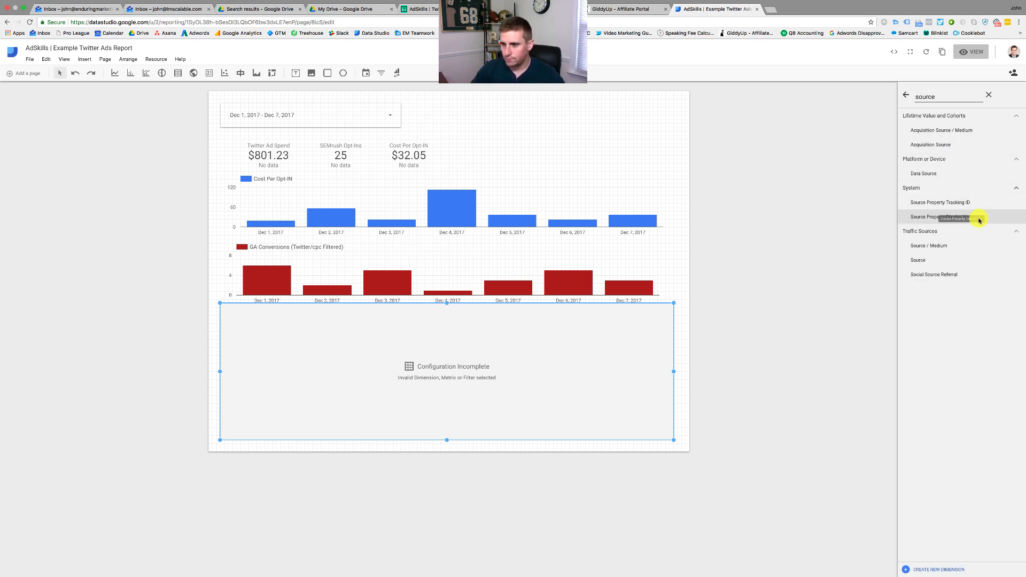
{"action": "left_click", "coordinate": [929, 246]}
{"action": "left_click", "coordinate": [906, 95]}
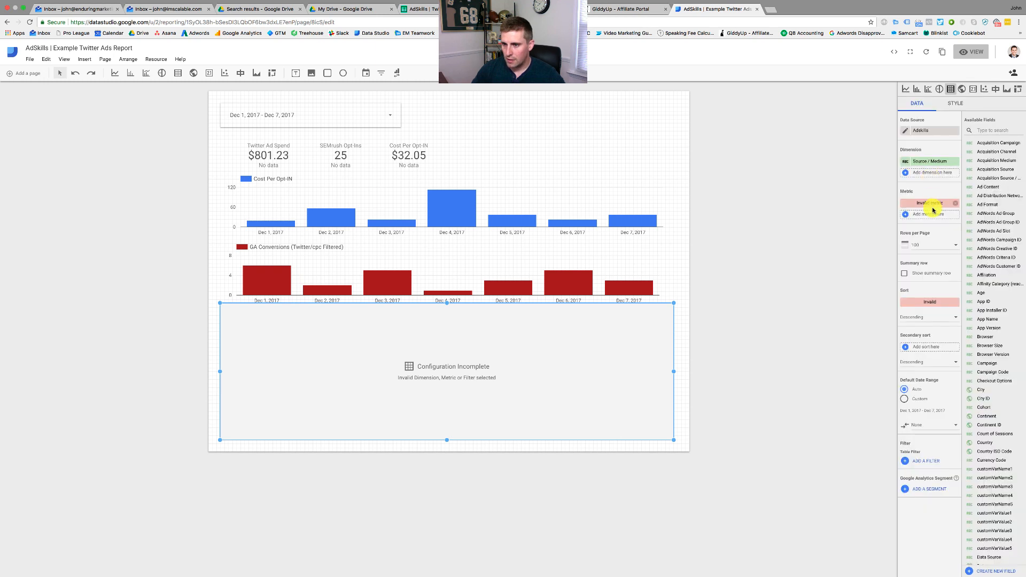
Add Campaign as a second dimension of the table.
{"action": "left_click", "coordinate": [927, 173]}
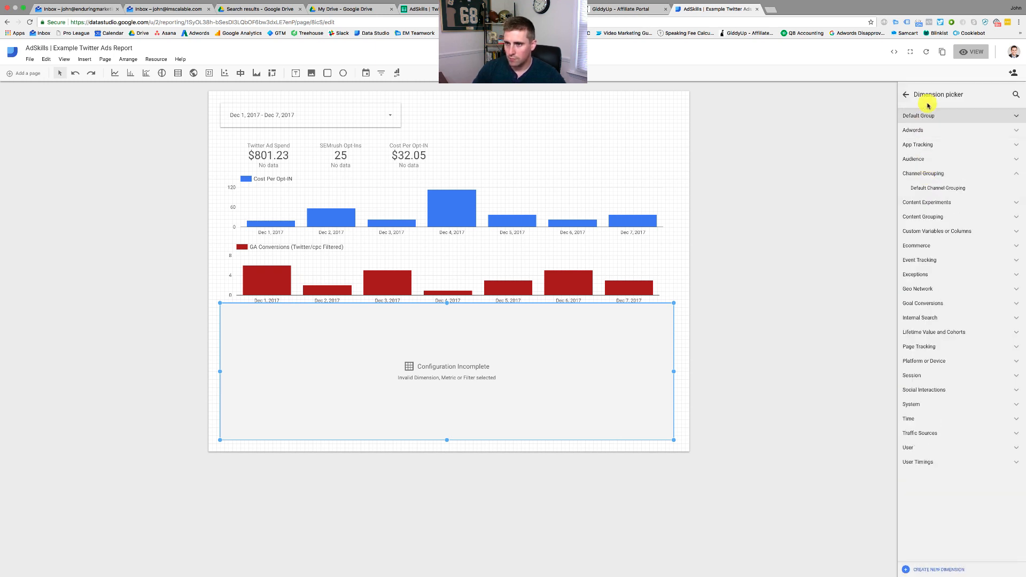
{"action": "type", "text": "camp"}
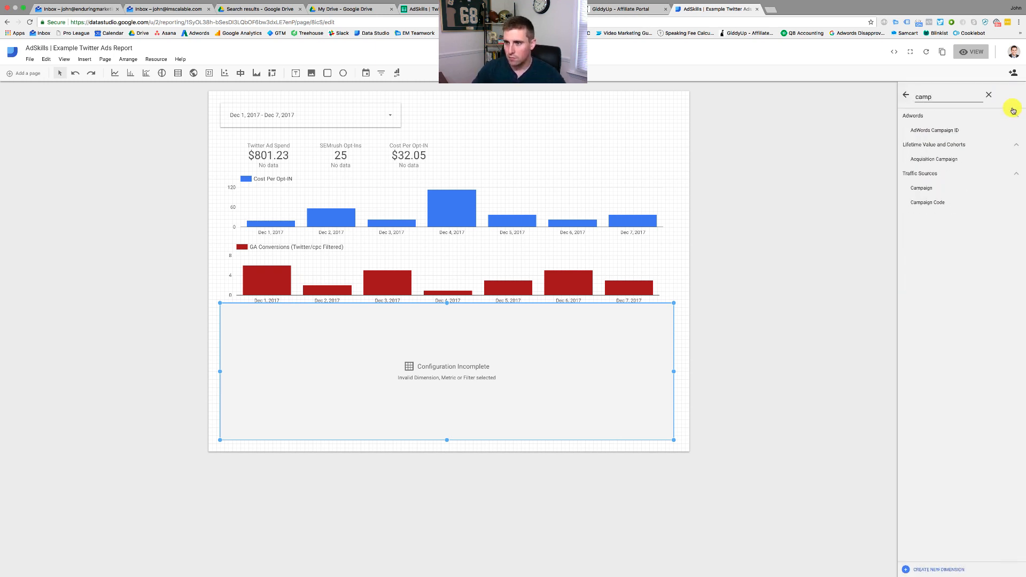
{"action": "left_click", "coordinate": [971, 188]}
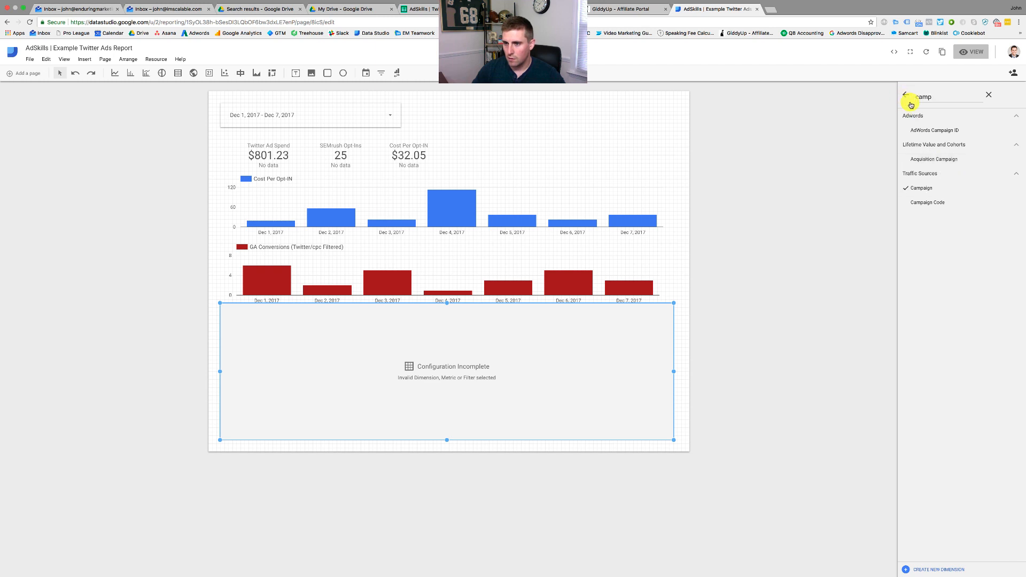
{"action": "left_click", "coordinate": [907, 95]}
Set the table's metric to SEMrush Giveaway Opt-In (Goal 8 Completions).
{"action": "left_click", "coordinate": [929, 214]}
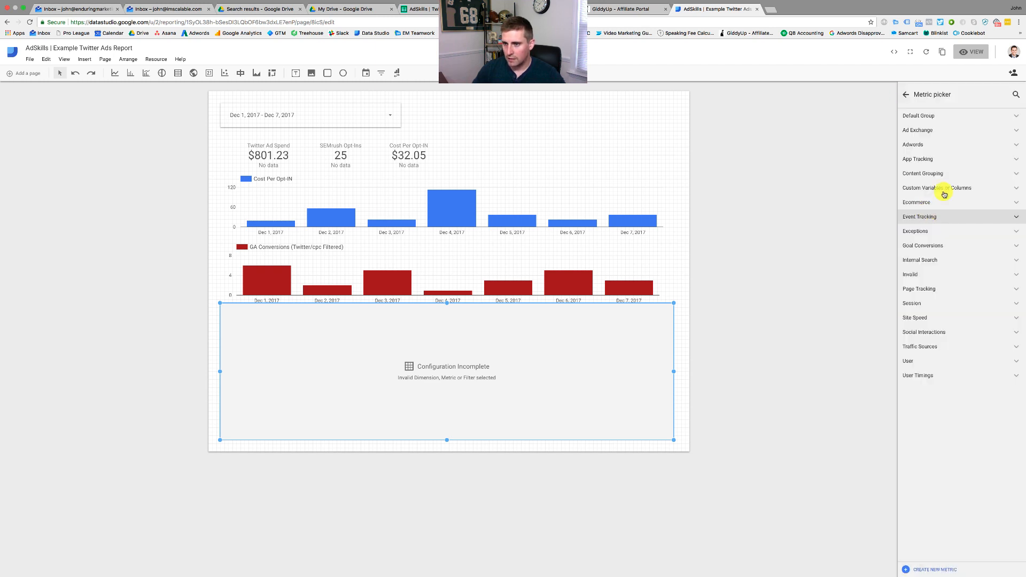
{"action": "type", "text": "goal 8"}
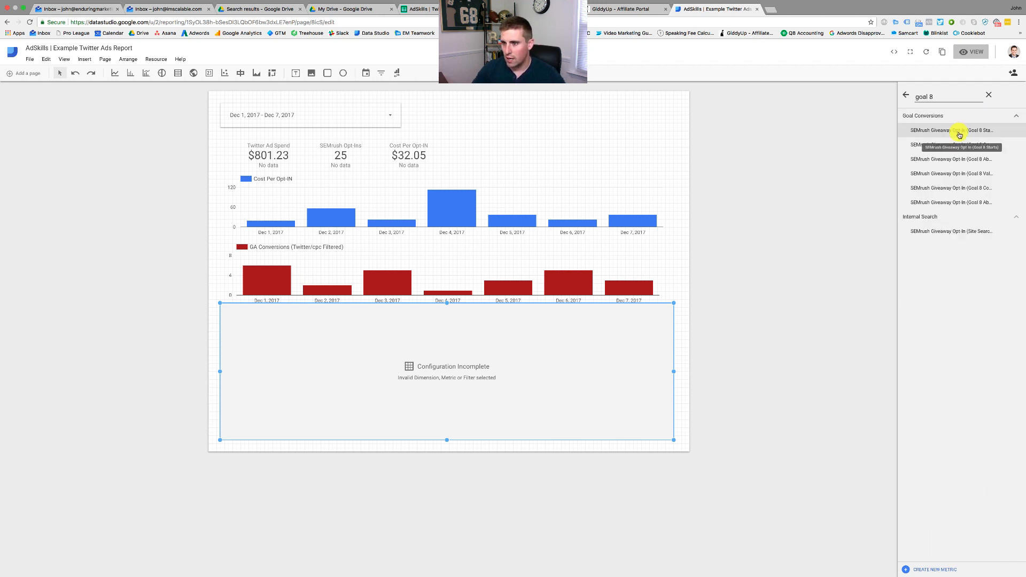
{"action": "left_click", "coordinate": [959, 139]}
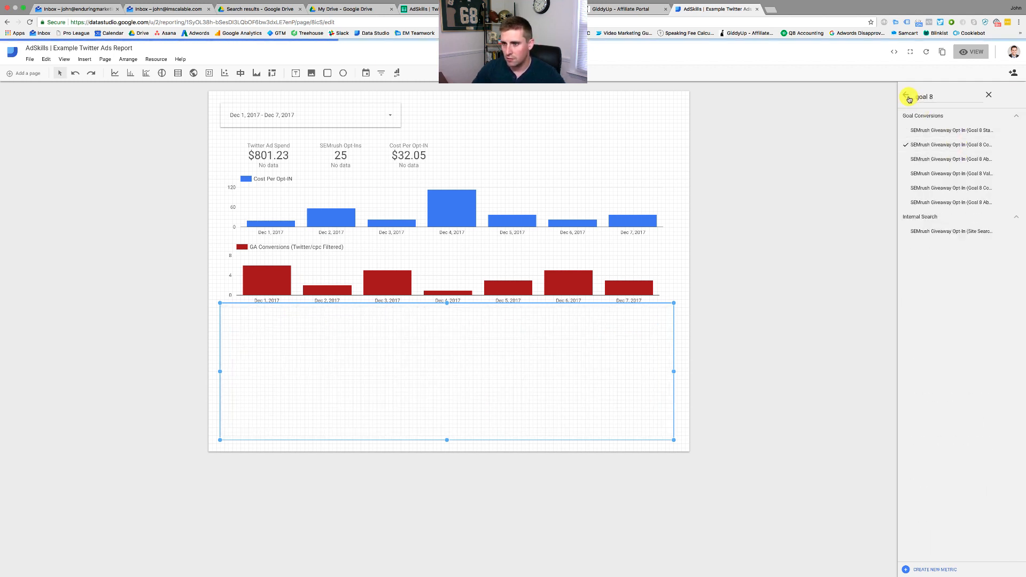
{"action": "left_click", "coordinate": [908, 97]}
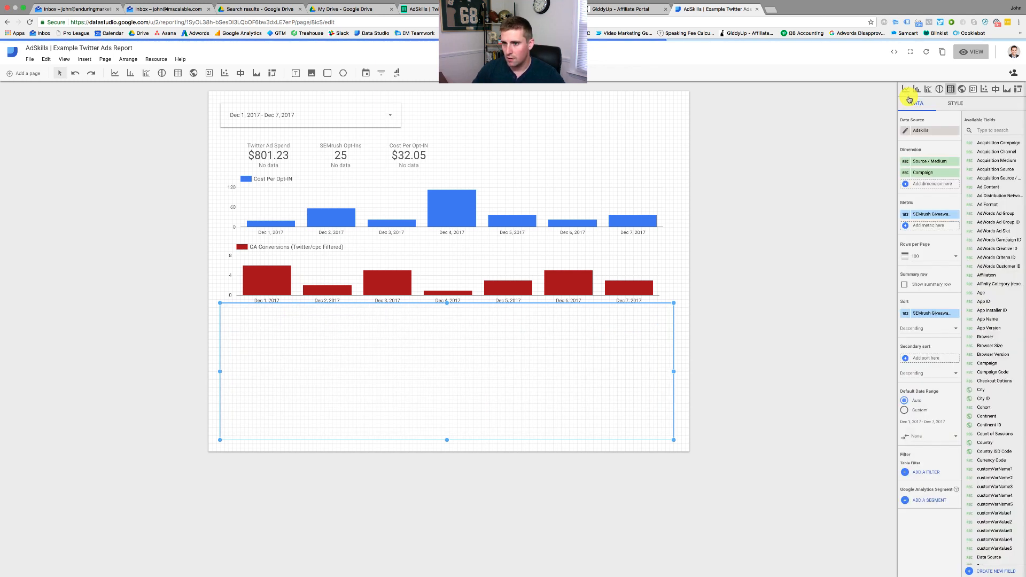
Add the SEMrush Giveaway Opt-In Goal 8 conversion rate as the table's second metric.
{"action": "left_click", "coordinate": [928, 225]}
{"action": "type", "text": "semrush"}
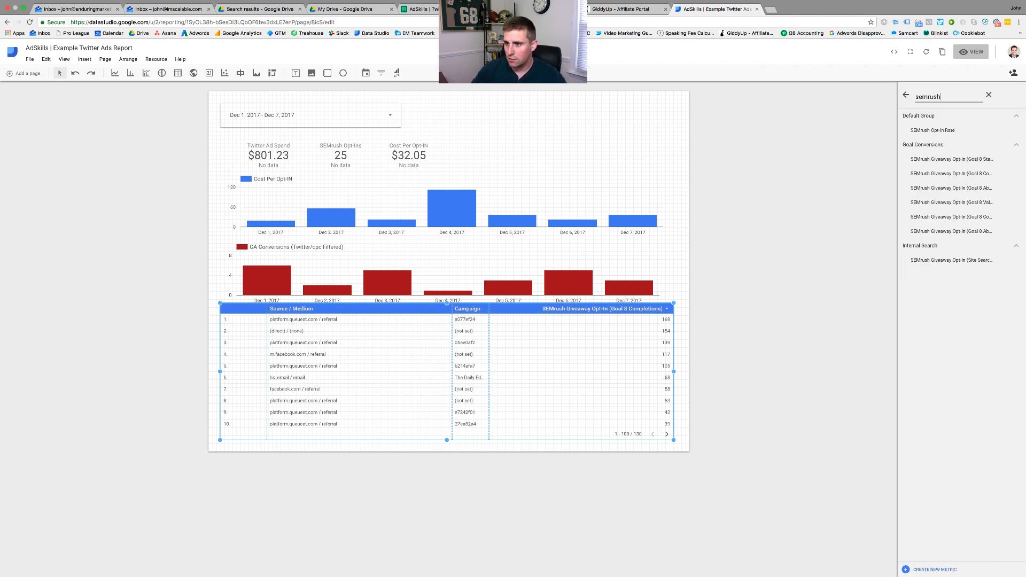
{"action": "left_click", "coordinate": [951, 217]}
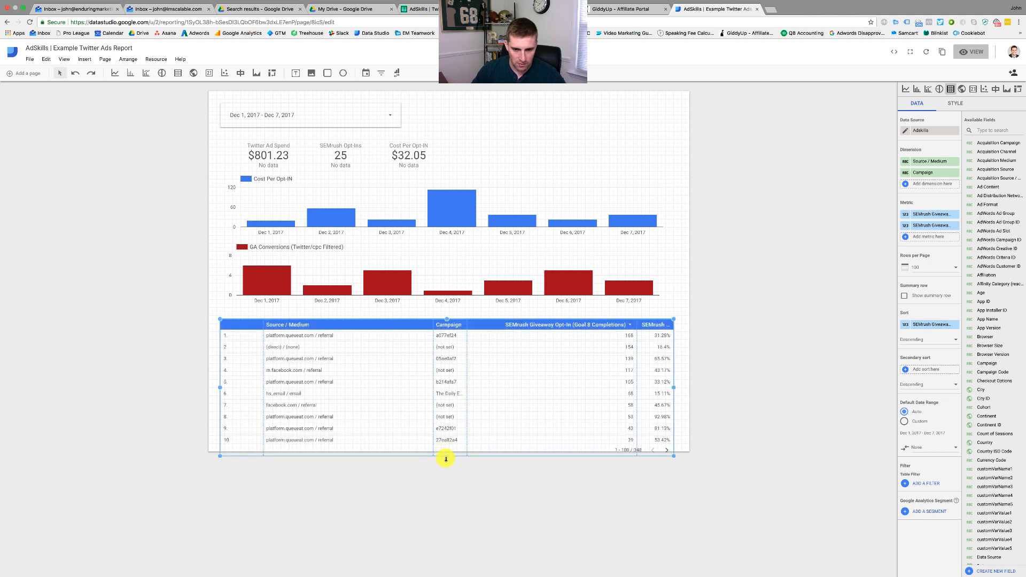
Resize and reposition the table so it sits just under the bar charts and ends inside the page's lower edge.
{"action": "left_click_drag", "start_coordinate": [447, 455], "coordinate": [447, 420]}
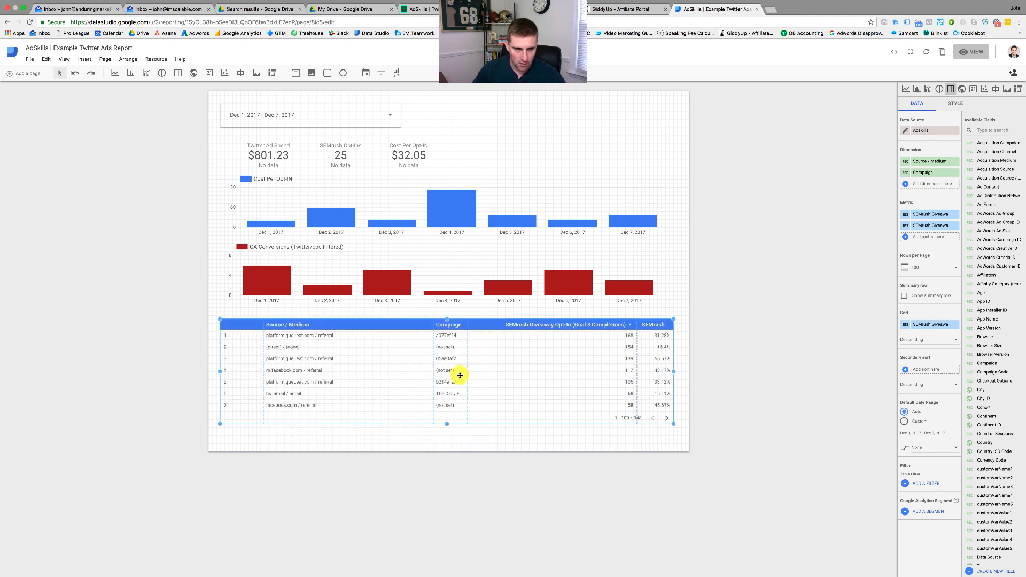
{"action": "left_click_drag", "start_coordinate": [460, 376], "coordinate": [468, 367]}
{"action": "left_click_drag", "start_coordinate": [675, 363], "coordinate": [678, 363]}
{"action": "left_click_drag", "start_coordinate": [447, 415], "coordinate": [447, 434]}
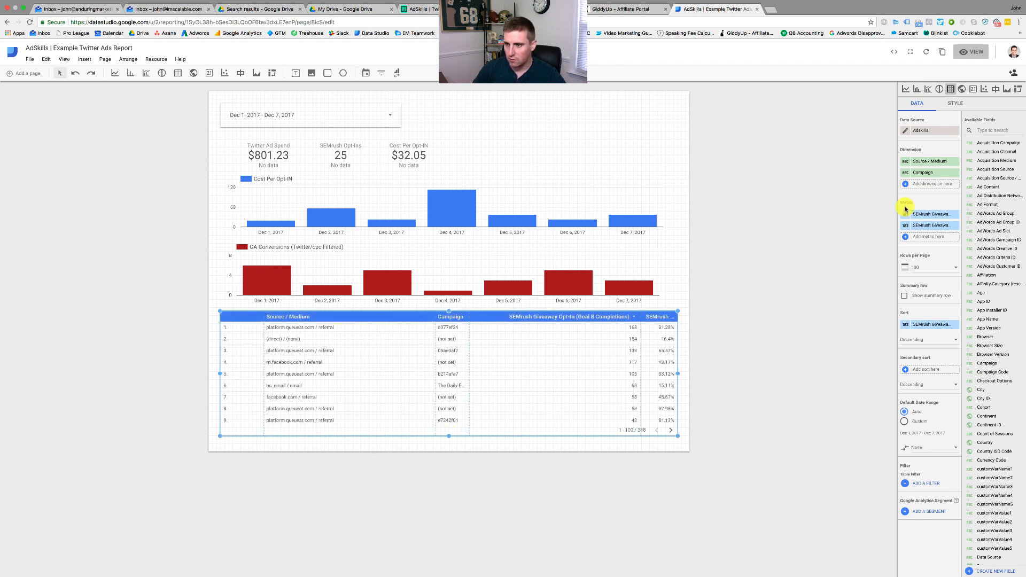
Remove the Campaign dimension from the table and narrow its row-number and Source / Medium columns.
{"action": "left_click", "coordinate": [955, 173]}
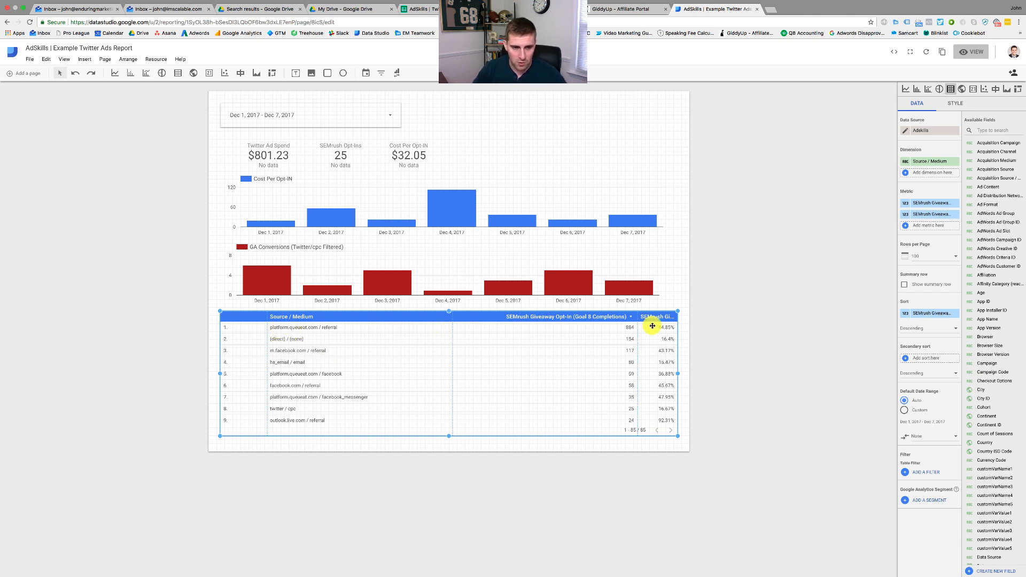
{"action": "left_click_drag", "start_coordinate": [266, 360], "coordinate": [243, 361]}
{"action": "left_click_drag", "start_coordinate": [453, 360], "coordinate": [409, 360]}
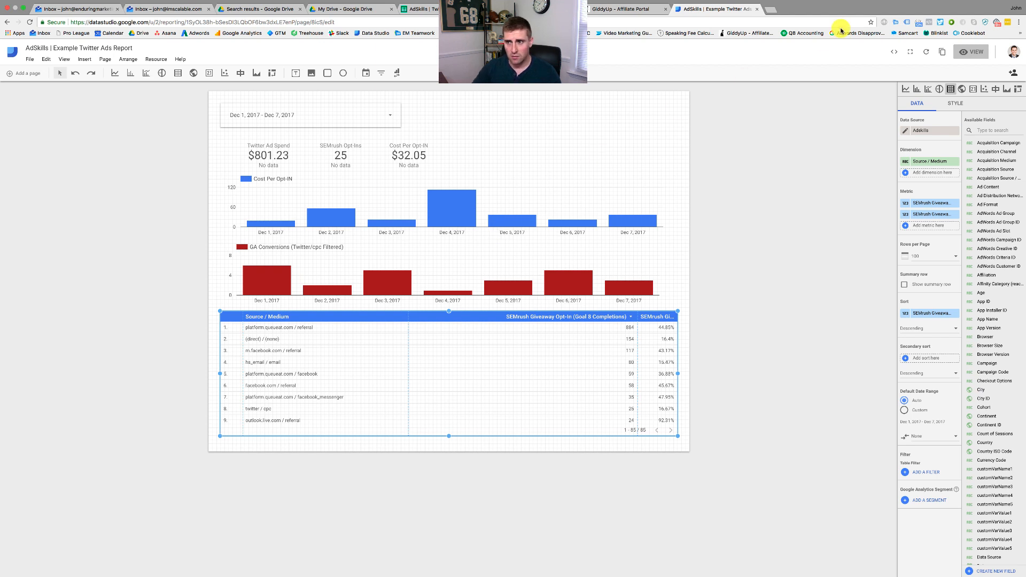
Preview the report in view mode with the date range Dec 4 to Dec 5, 2017.
{"action": "left_click", "coordinate": [961, 56]}
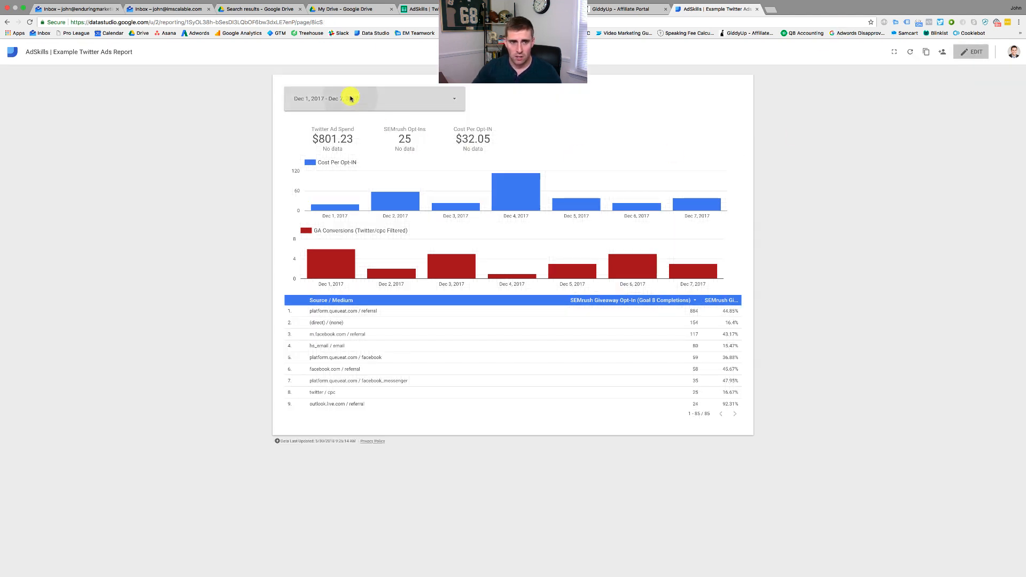
{"action": "left_click", "coordinate": [351, 97]}
{"action": "left_click", "coordinate": [406, 160]}
{"action": "left_click", "coordinate": [300, 159]}
{"action": "left_click", "coordinate": [442, 228]}
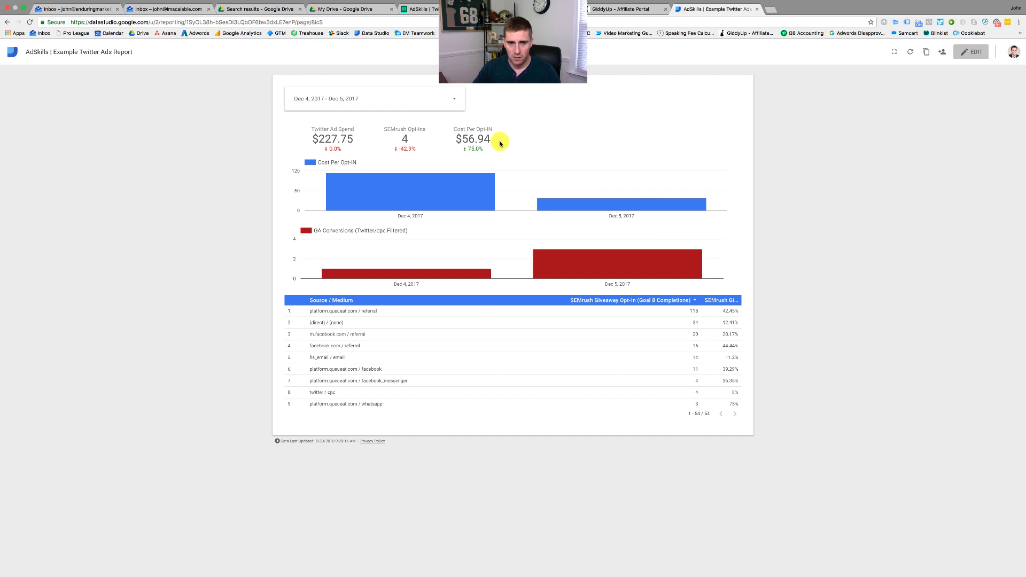
Return to editing and style the Cost Per Opt-IN scorecard's comparison arrows red for increases and green for decreases.
{"action": "left_click", "coordinate": [971, 52]}
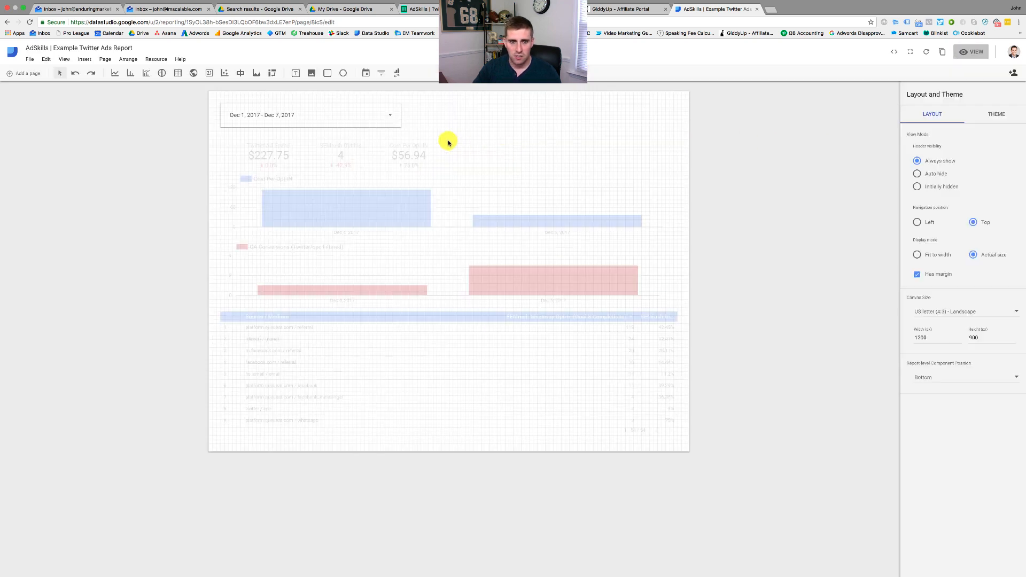
{"action": "left_click", "coordinate": [408, 158]}
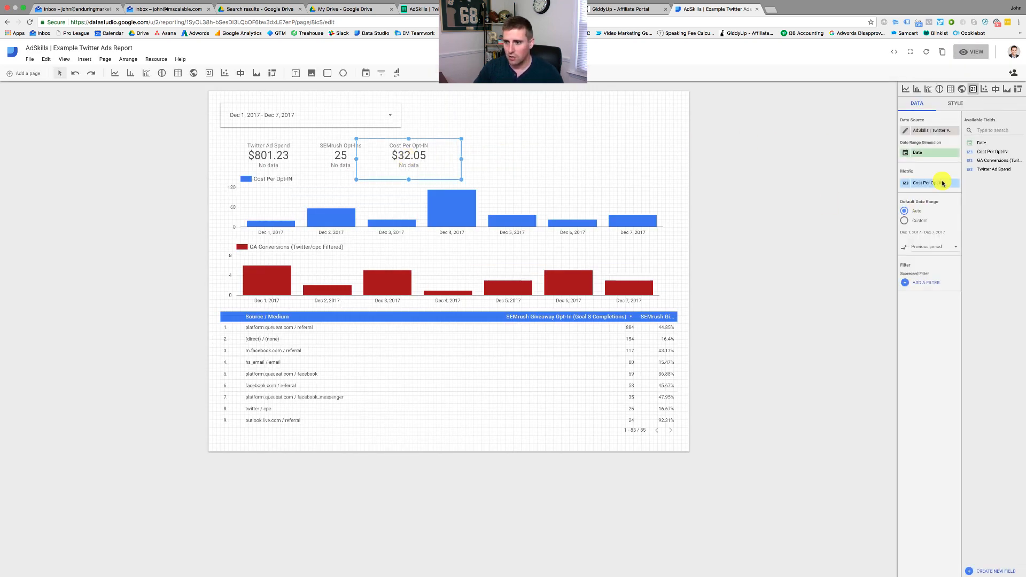
{"action": "left_click", "coordinate": [955, 104]}
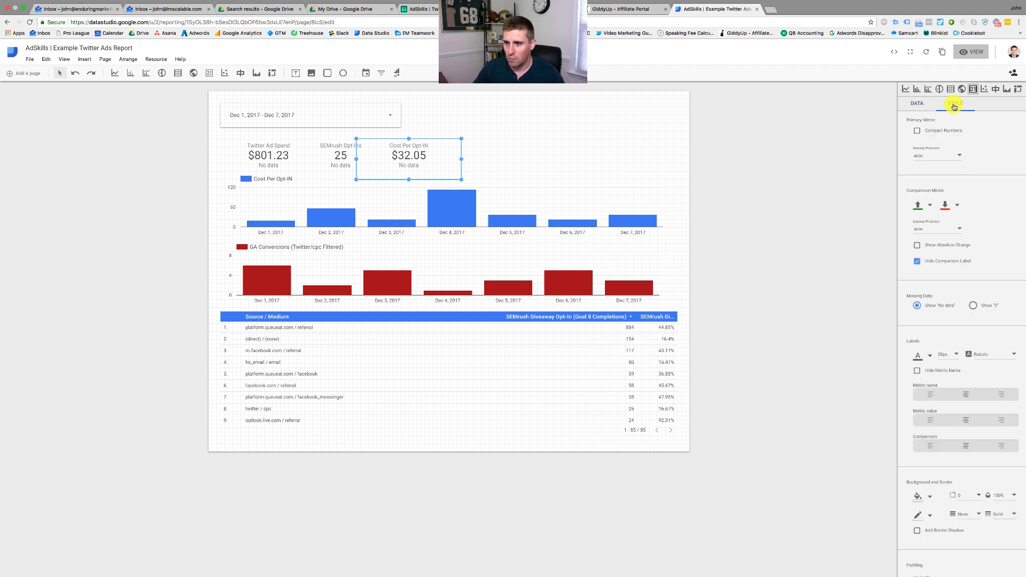
{"action": "left_click", "coordinate": [944, 208]}
{"action": "left_click", "coordinate": [944, 208]}
{"action": "left_click", "coordinate": [945, 209]}
{"action": "left_click", "coordinate": [960, 229]}
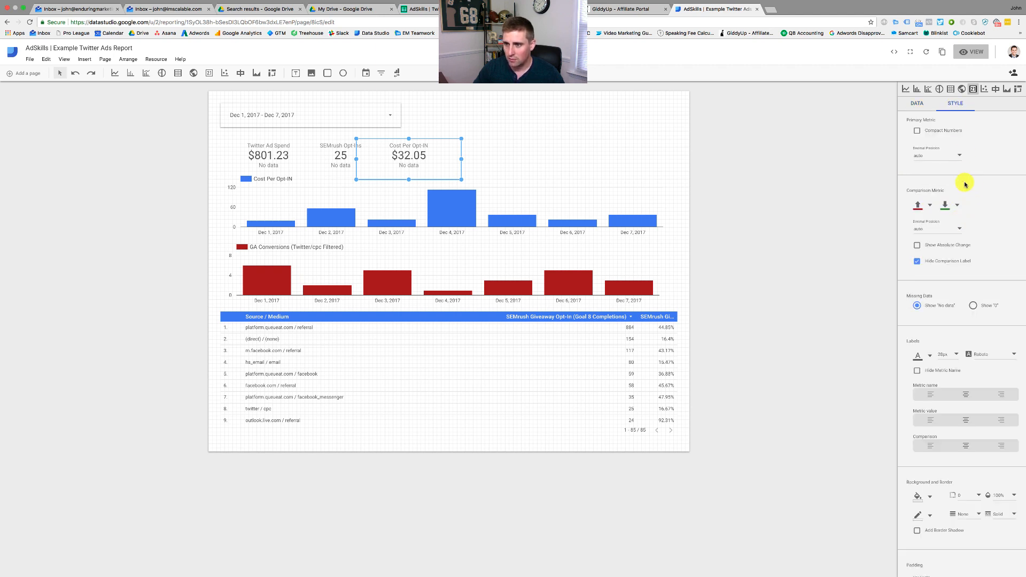
Check the scorecard comparison colors in view mode with the date range Dec 5 to Dec 6, 2017.
{"action": "left_click", "coordinate": [962, 53]}
{"action": "left_click", "coordinate": [447, 104]}
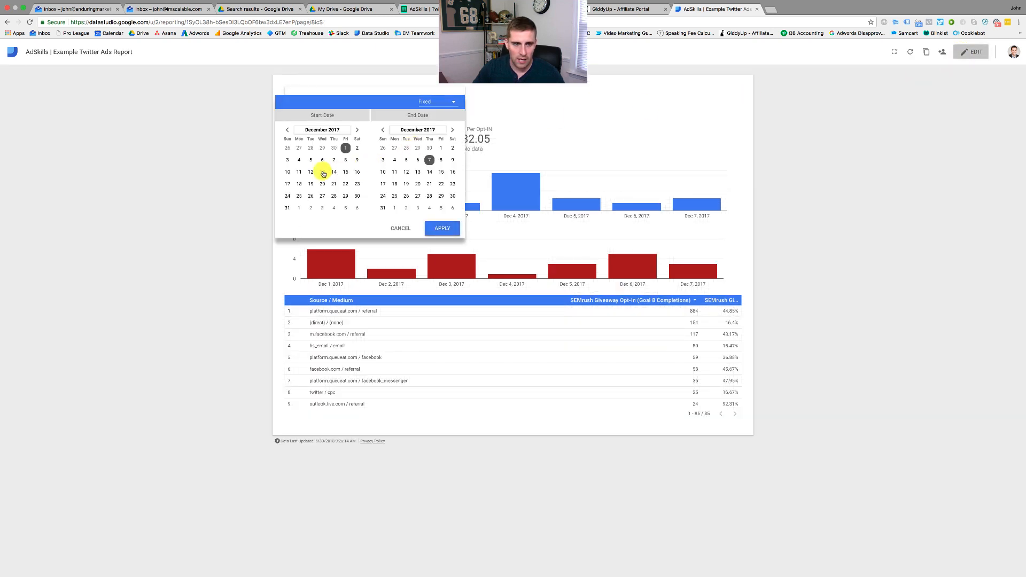
{"action": "left_click", "coordinate": [311, 160]}
{"action": "left_click", "coordinate": [418, 159]}
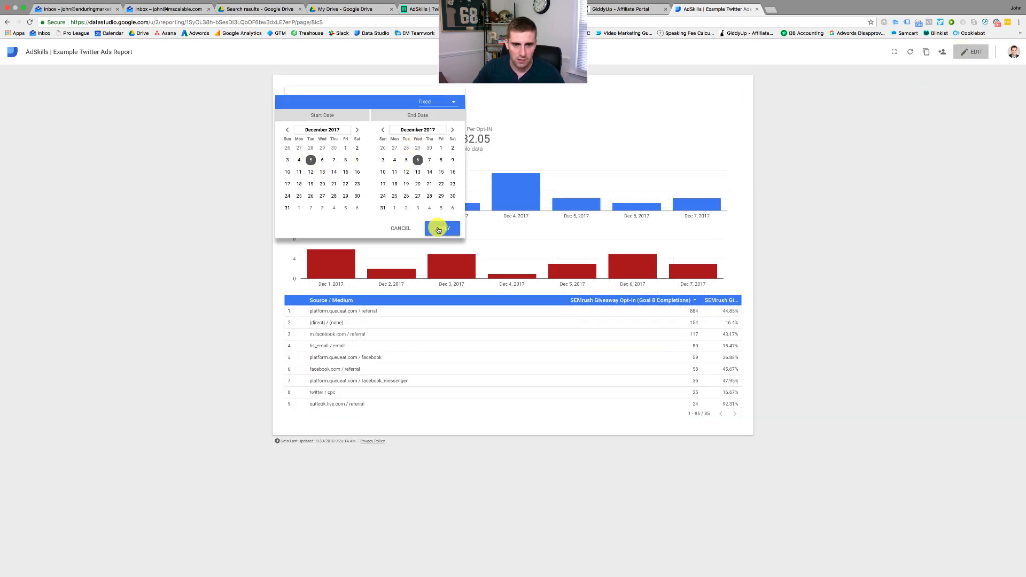
{"action": "left_click", "coordinate": [438, 229]}
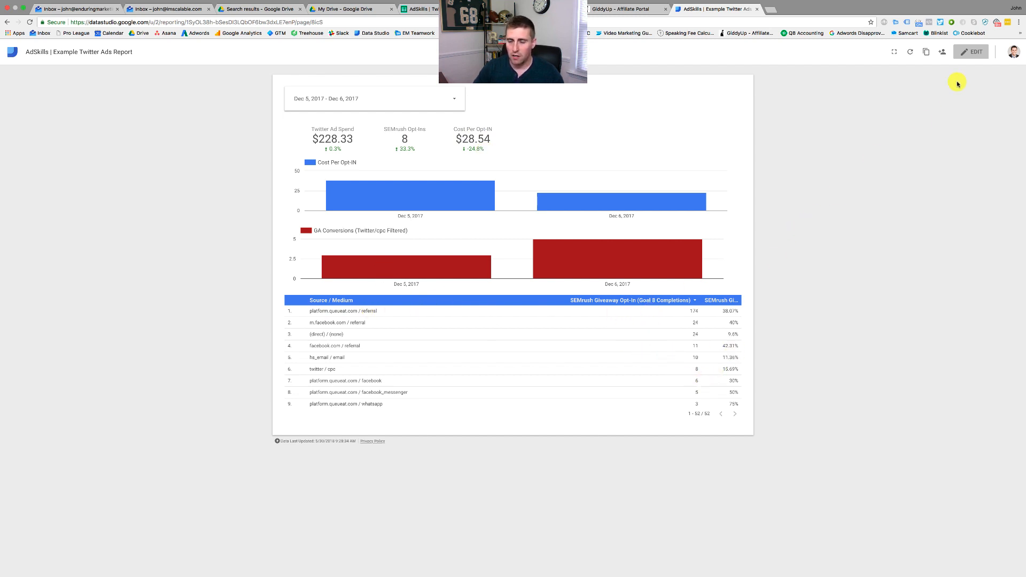
Review the report's link-sharing options for sending it to a client and close them.
{"action": "left_click", "coordinate": [943, 54]}
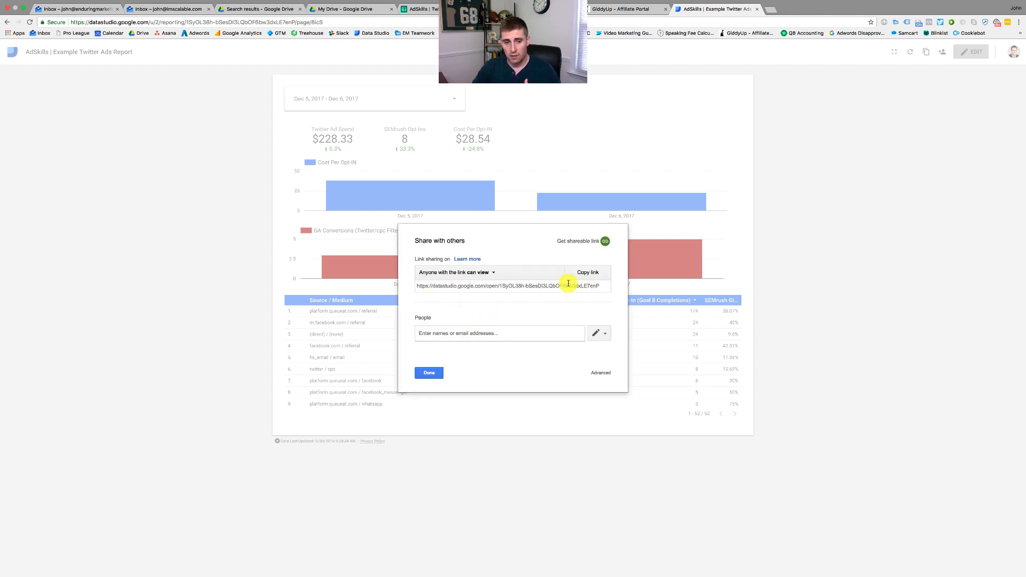
{"action": "left_click", "coordinate": [431, 372]}
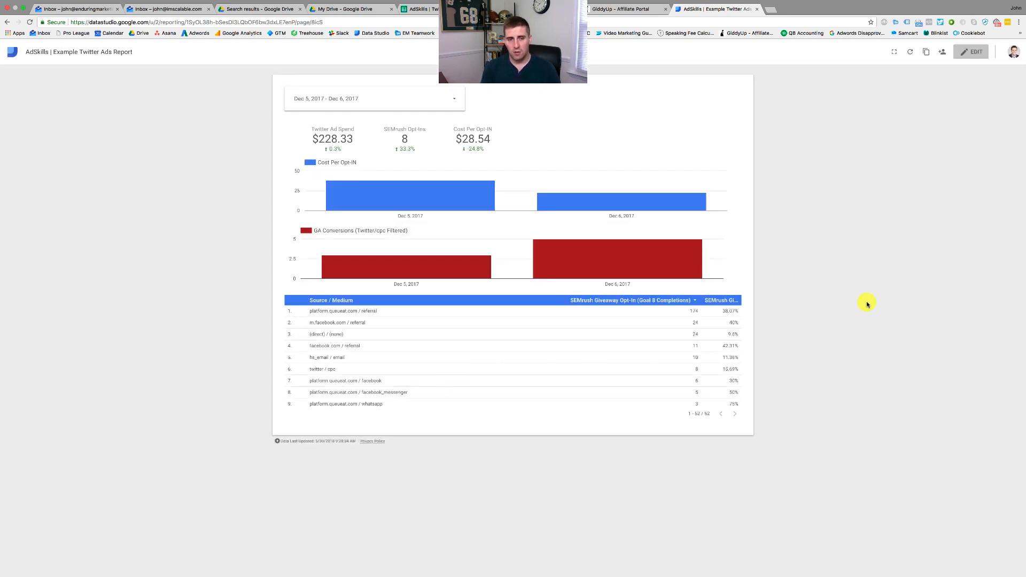